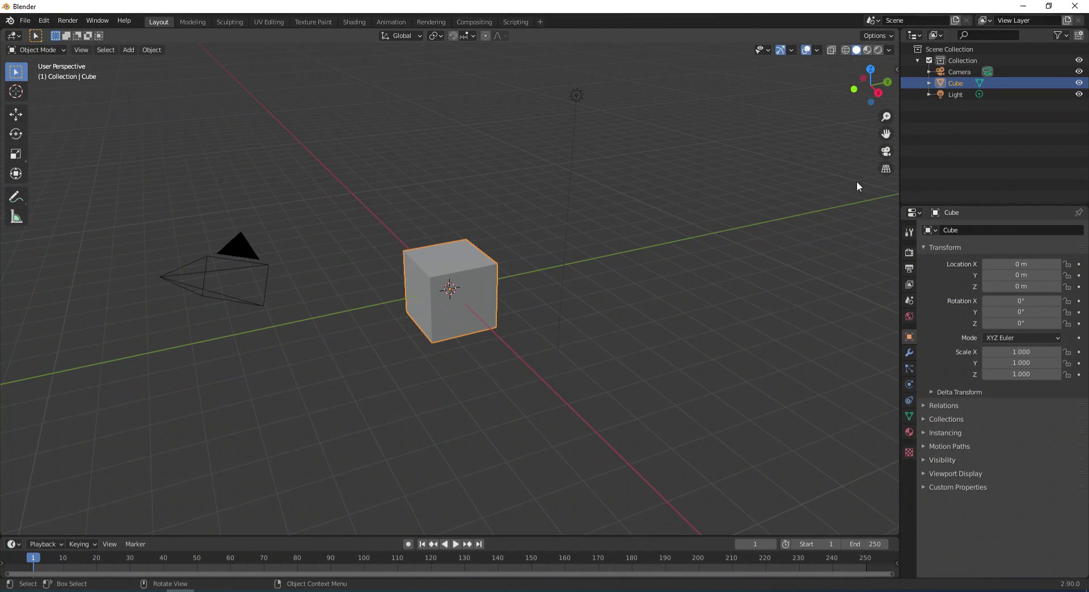
Delete the default cube and light from the scene and add a cylinder mesh
{"action": "left_click", "coordinate": [965, 94], "text": "ctrl"}
{"action": "key", "text": "Delete"}
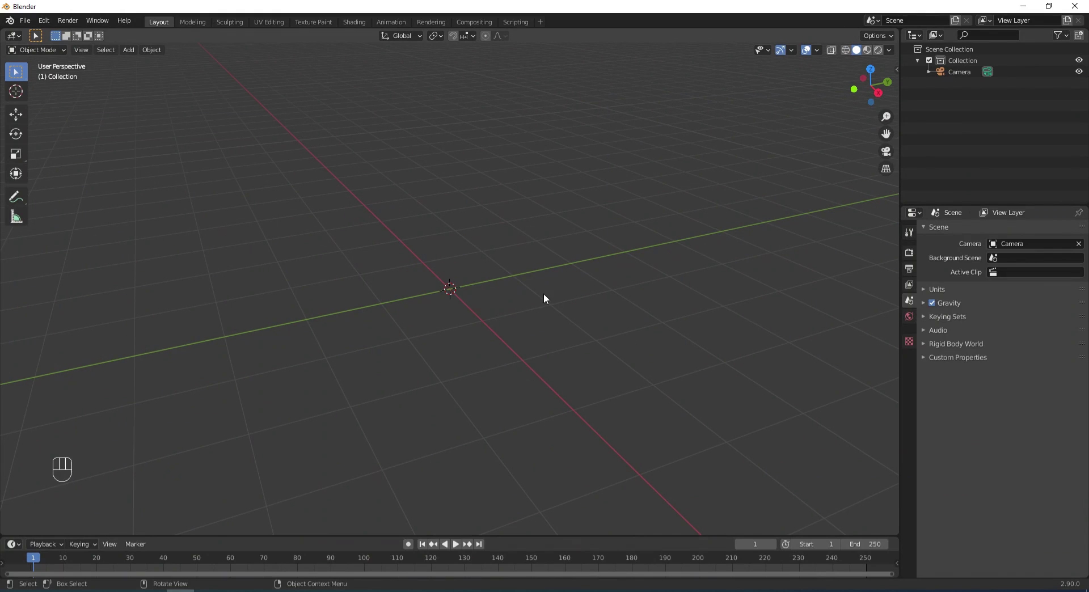
{"action": "key", "text": "shift+a"}
{"action": "mouse_move", "coordinate": [533, 158]}
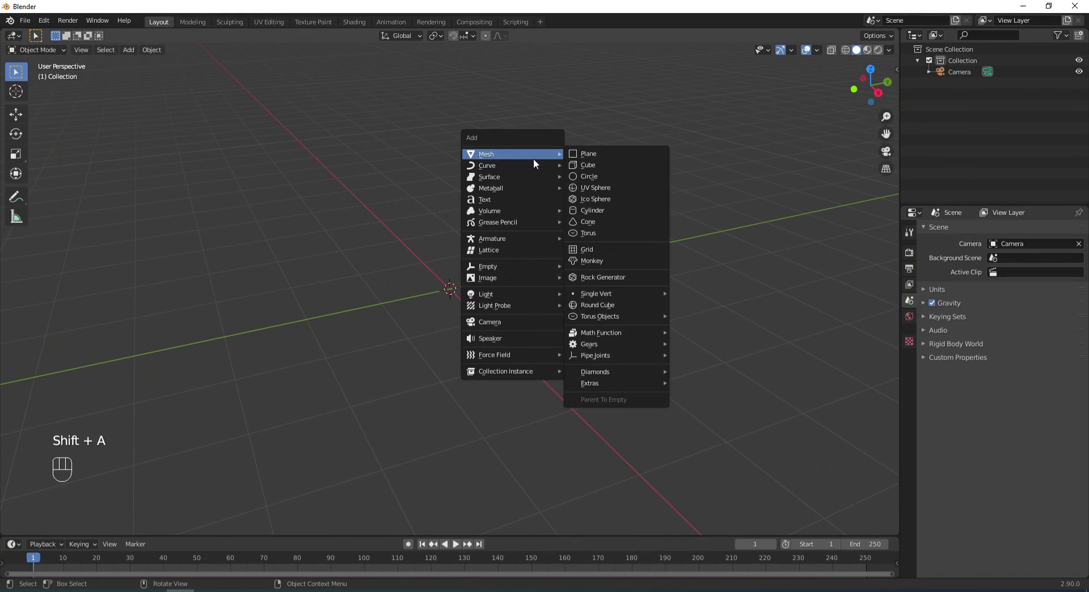
{"action": "left_click", "coordinate": [592, 212]}
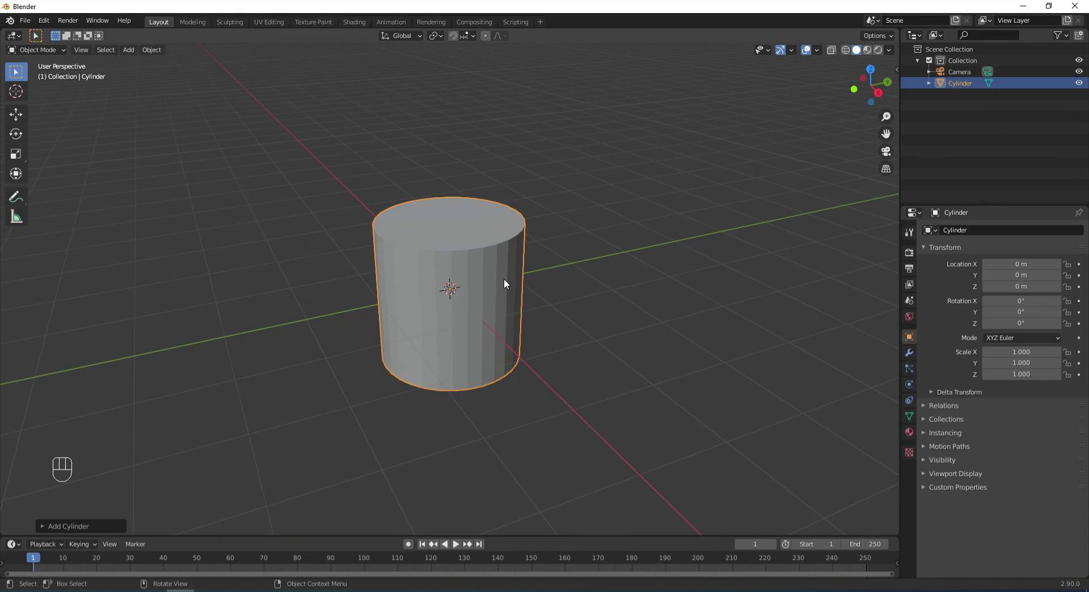
In Edit Mode, scale the whole cylinder mesh down uniformly to about 0.4 of its size
{"action": "key", "text": "Tab"}
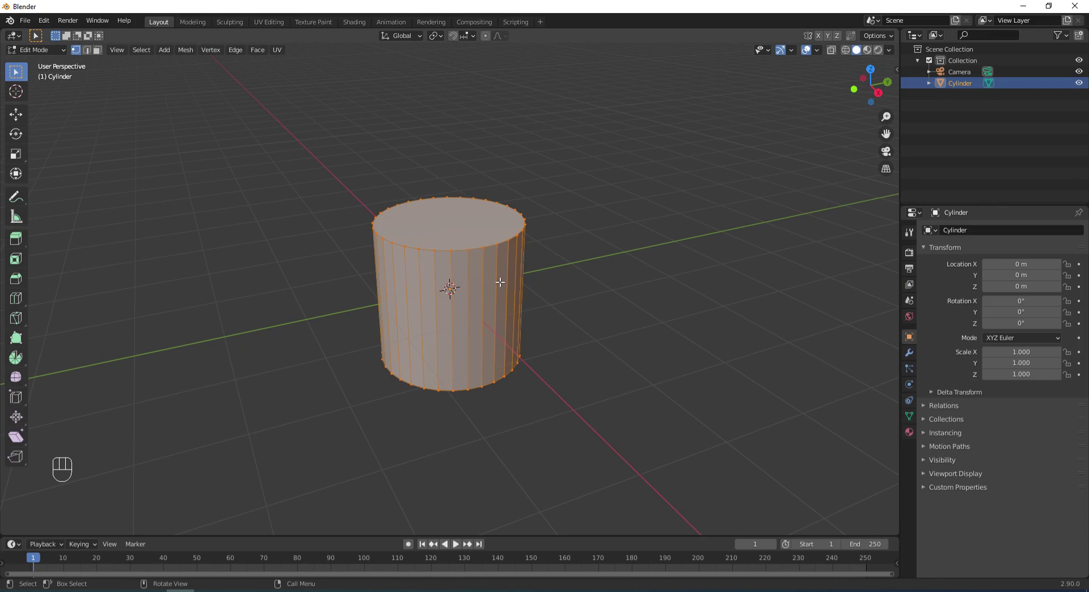
{"action": "key", "text": "s"}
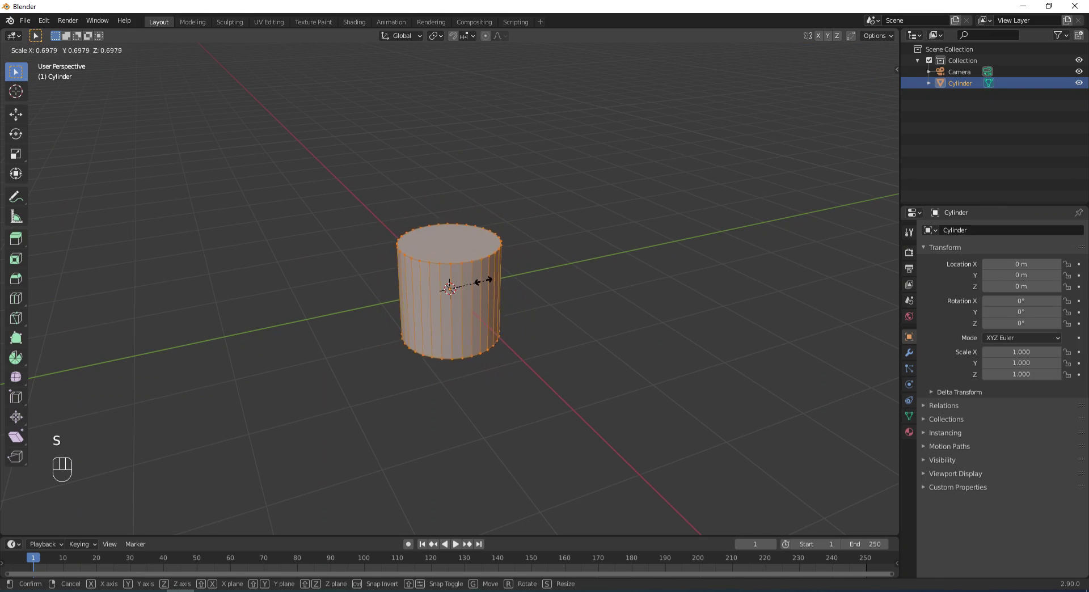
{"action": "left_click", "coordinate": [479, 292]}
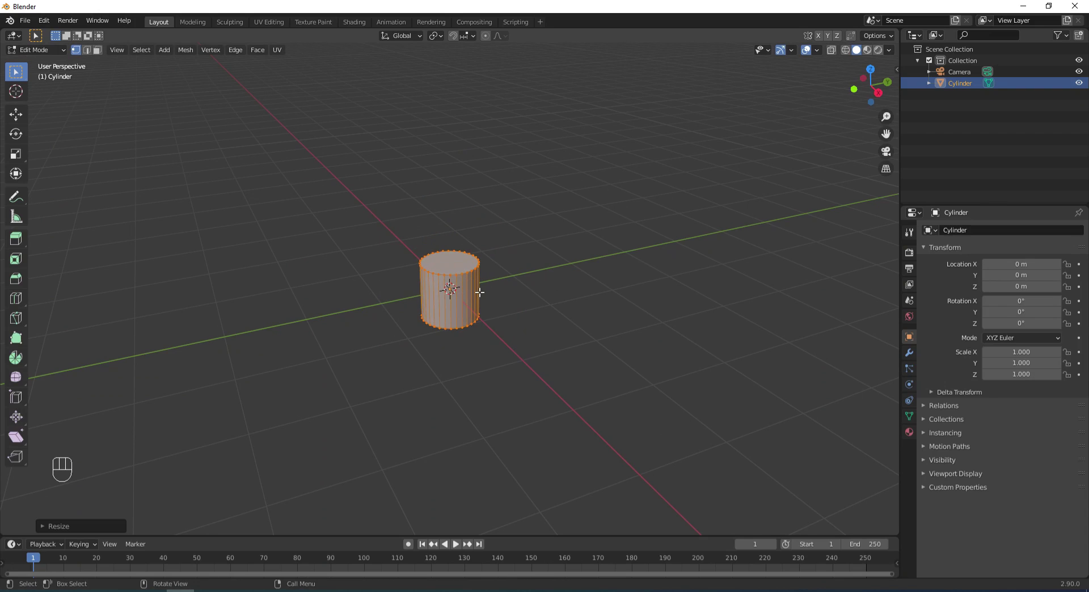
Move the cylinder's top face straight up along Z to make the cylinder about two and a half times as tall
{"action": "key", "text": "3"}
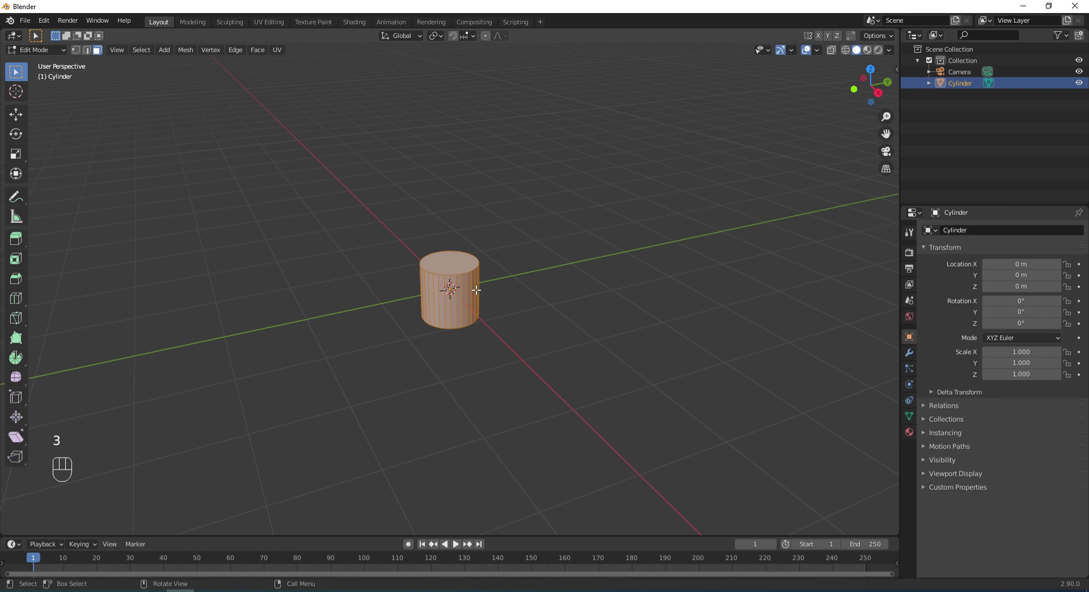
{"action": "left_click", "coordinate": [446, 264]}
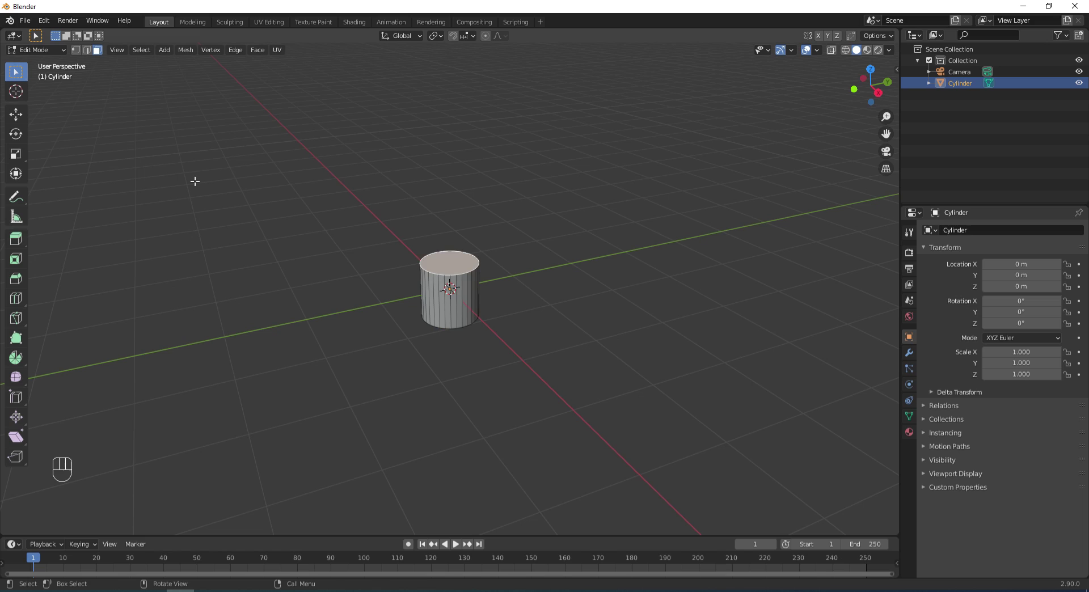
{"action": "left_click", "coordinate": [16, 114]}
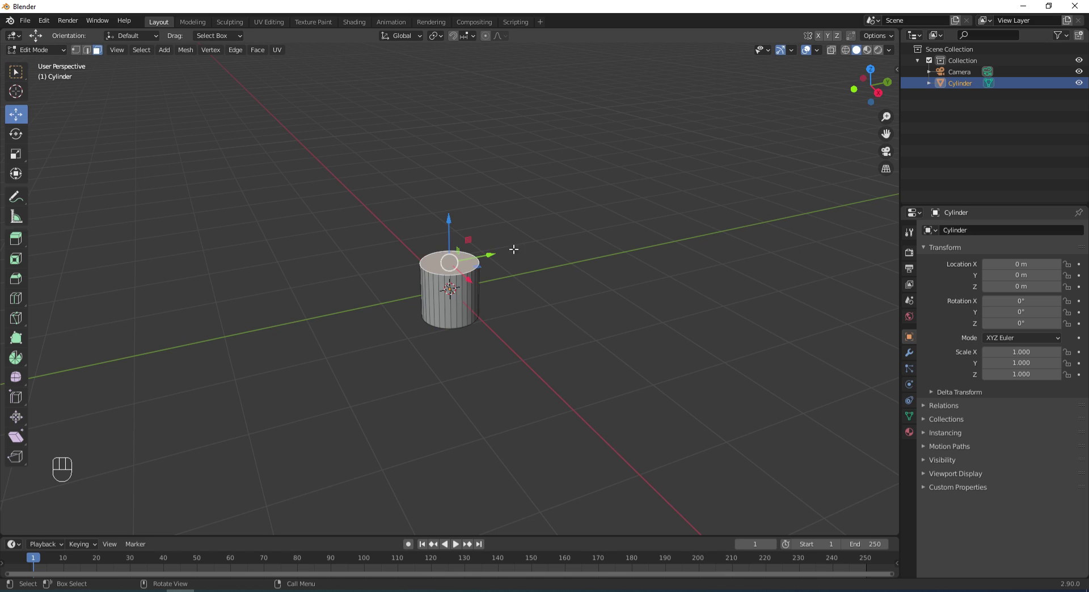
{"action": "left_click_drag", "start_coordinate": [447, 236], "coordinate": [447, 130]}
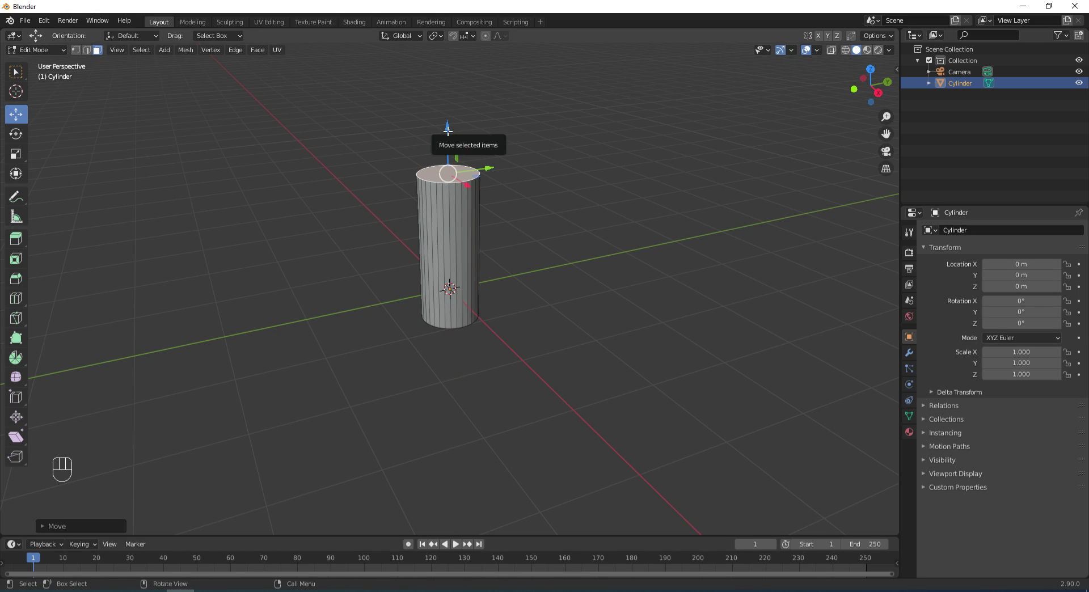
In front view, add three evenly spaced horizontal loop cuts around the cylinder without sliding them
{"action": "key", "text": "KP_1"}
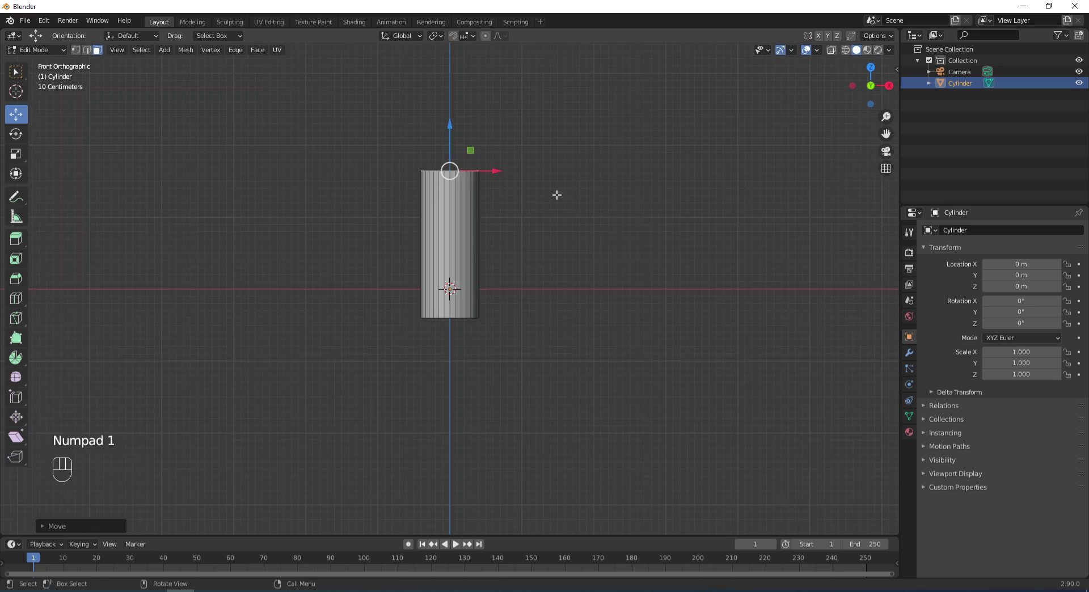
{"action": "key", "text": "ctrl"}
{"action": "key", "text": "ctrl+r"}
{"action": "scroll", "coordinate": [452, 212], "scroll_direction": "up", "scroll_amount": 1}
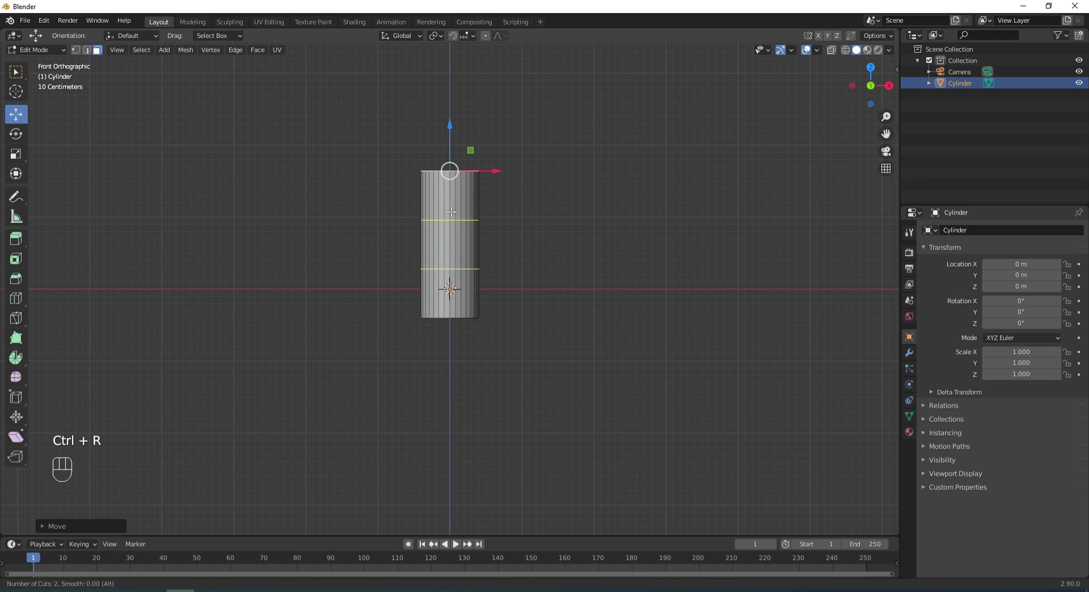
{"action": "scroll", "coordinate": [452, 211], "scroll_direction": "up", "scroll_amount": 1}
{"action": "left_click", "coordinate": [452, 211]}
{"action": "right_click", "coordinate": [452, 211]}
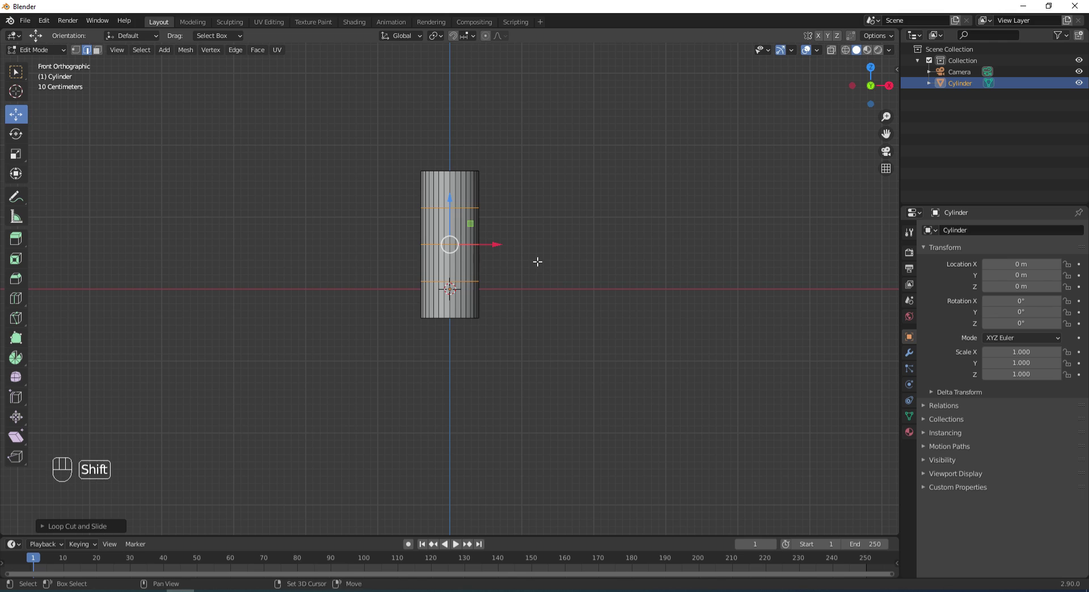
In wireframe display, select the middle ring of vertices and scale it inward to about 0.6 to form a waist
{"action": "key", "text": "shift+z"}
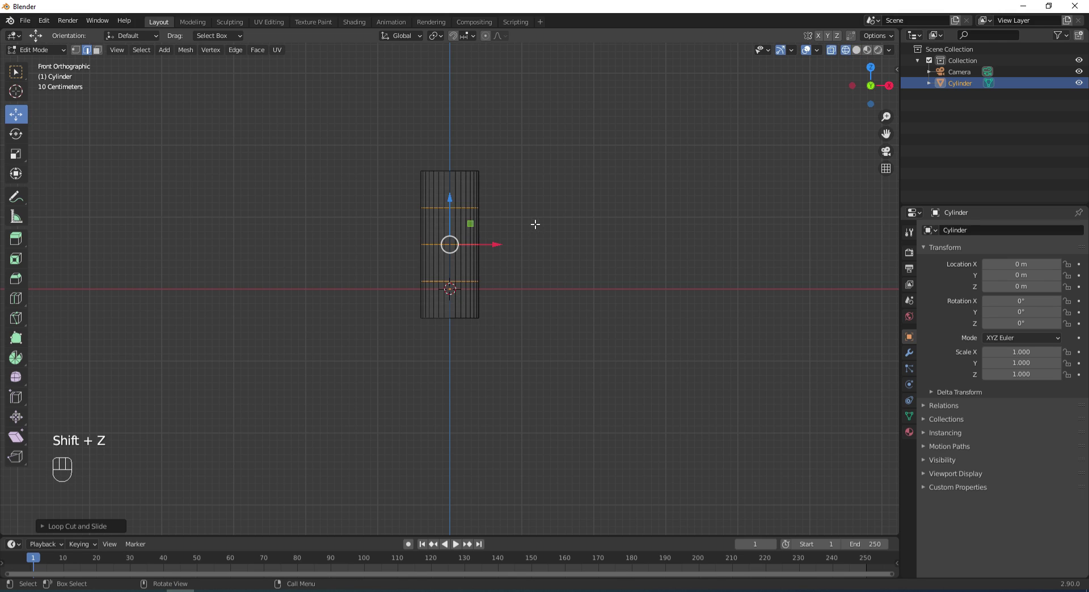
{"action": "scroll", "coordinate": [545, 238], "scroll_direction": "up", "scroll_amount": 3}
{"action": "scroll", "coordinate": [545, 237], "scroll_direction": "up", "scroll_amount": 1}
{"action": "middle_click_drag", "start_coordinate": [586, 173], "coordinate": [601, 254], "text": "shift"}
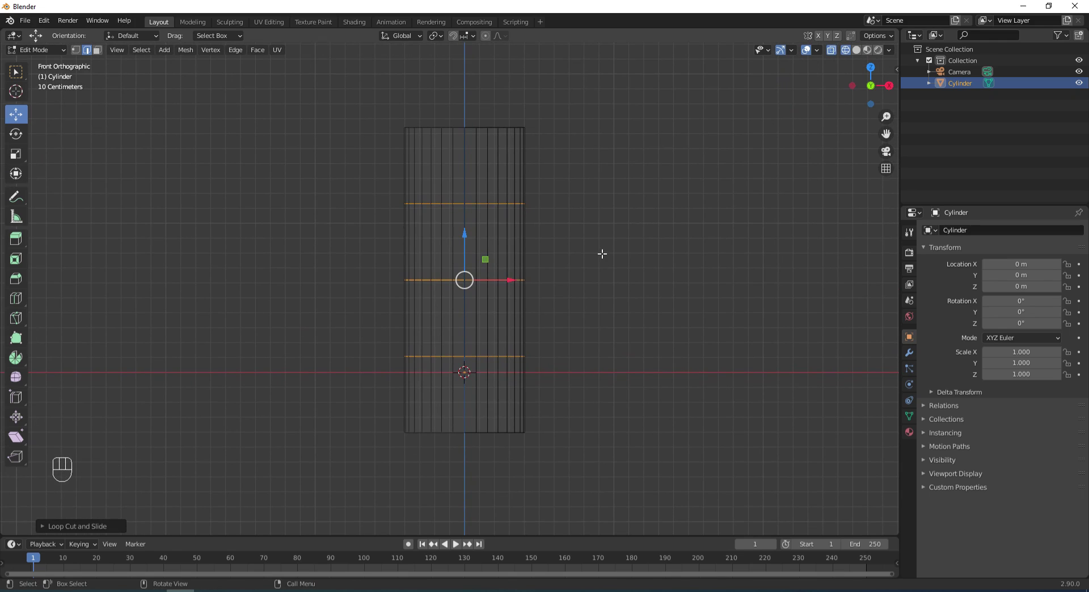
{"action": "left_click", "coordinate": [75, 49]}
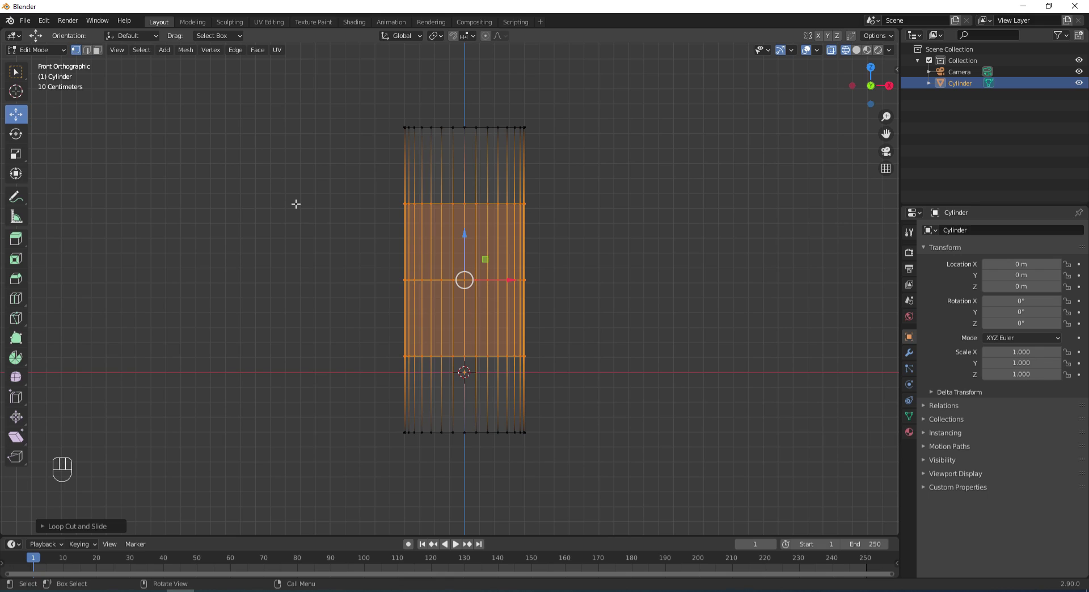
{"action": "left_click", "coordinate": [359, 270]}
{"action": "left_click_drag", "start_coordinate": [354, 257], "coordinate": [581, 314]}
{"action": "key", "text": "s"}
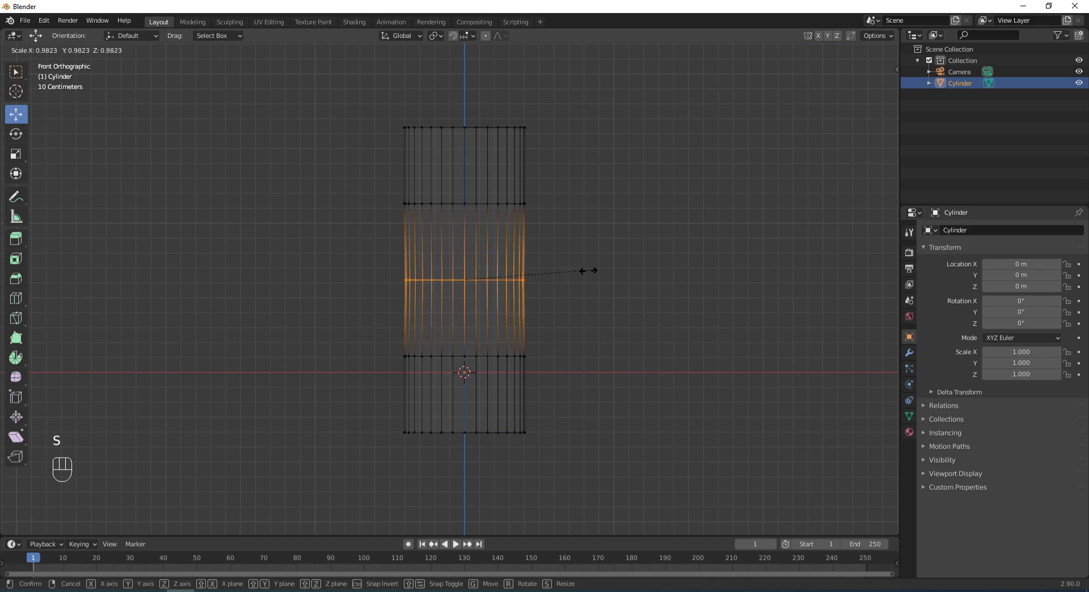
{"action": "left_click", "coordinate": [542, 278]}
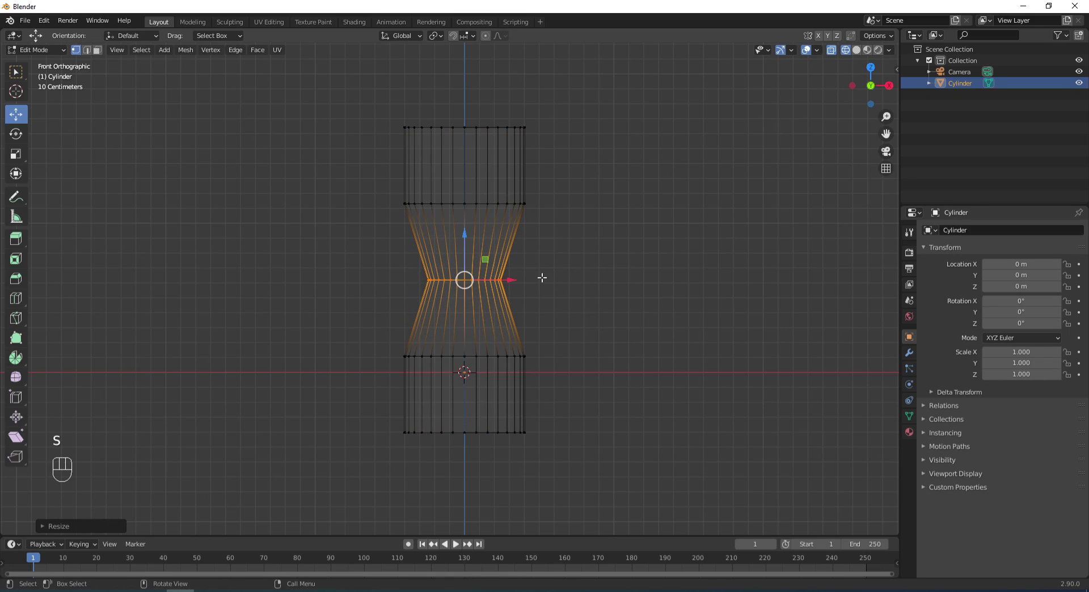
Scale the vertex rings directly below and above the waist inward to about 0.7 each
{"action": "left_click_drag", "start_coordinate": [376, 333], "coordinate": [569, 395]}
{"action": "key", "text": "s"}
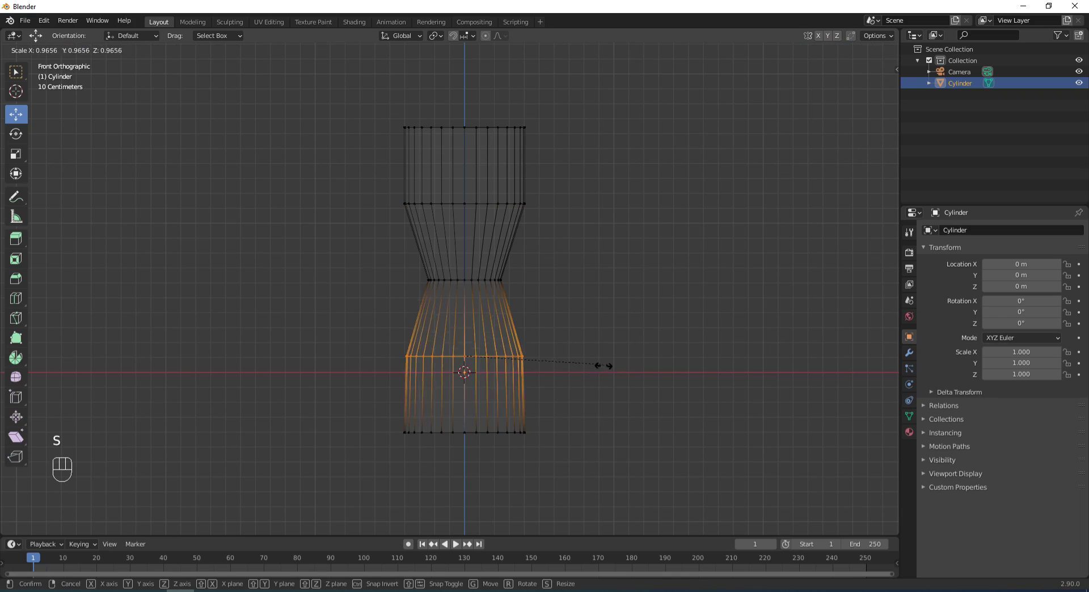
{"action": "left_click", "coordinate": [570, 368]}
{"action": "left_click_drag", "start_coordinate": [371, 179], "coordinate": [553, 228]}
{"action": "key", "text": "s"}
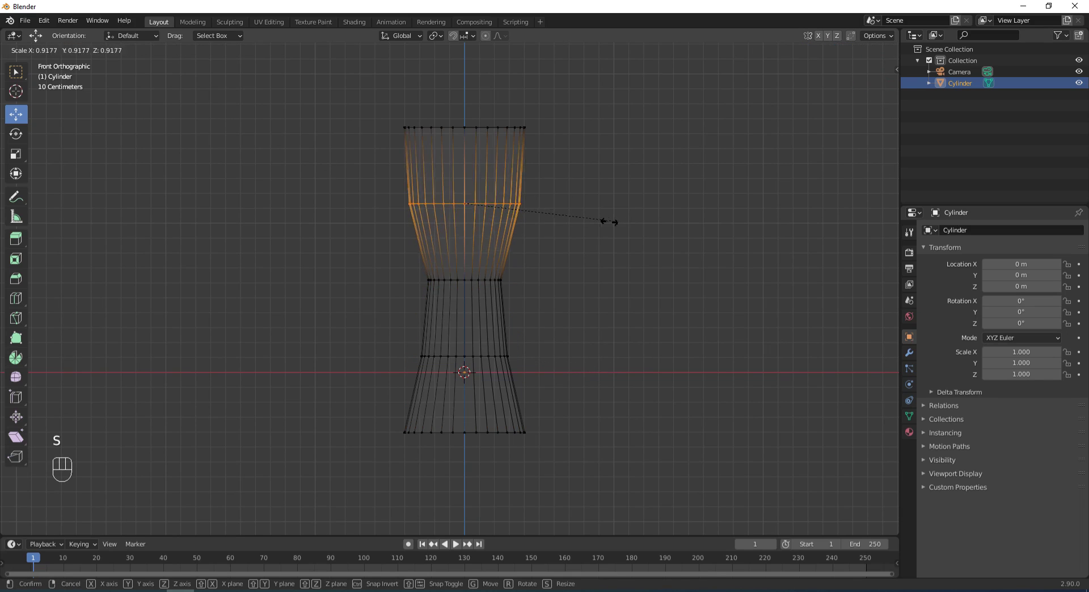
{"action": "left_click", "coordinate": [576, 221]}
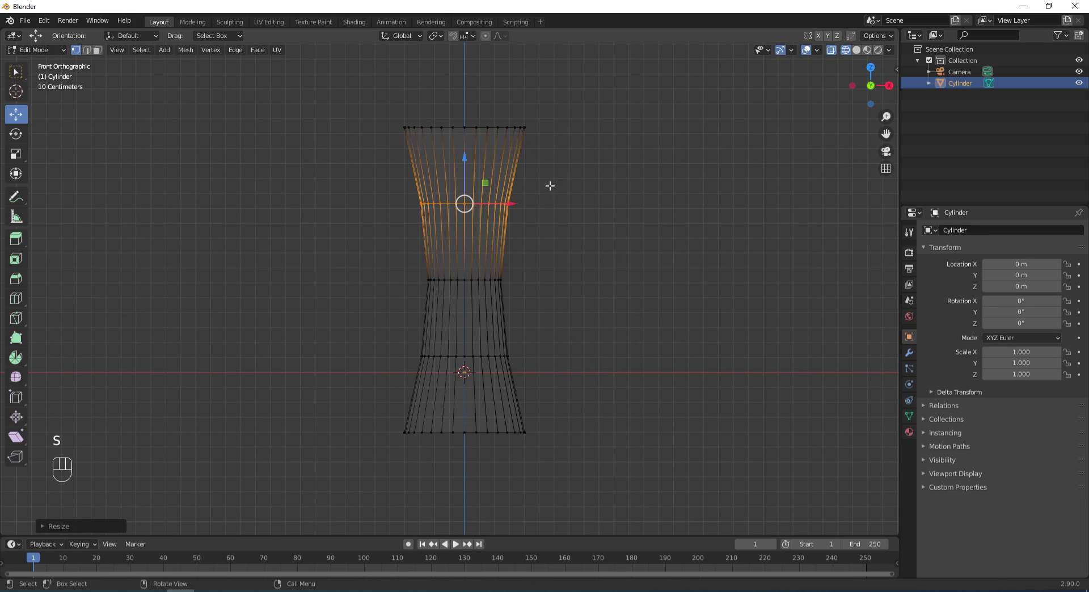
Add one centred horizontal loop cut in each of the four sections of the body and deselect everything
{"action": "key", "text": "ctrl+r"}
{"action": "left_click", "coordinate": [477, 160]}
{"action": "left_click", "coordinate": [477, 159]}
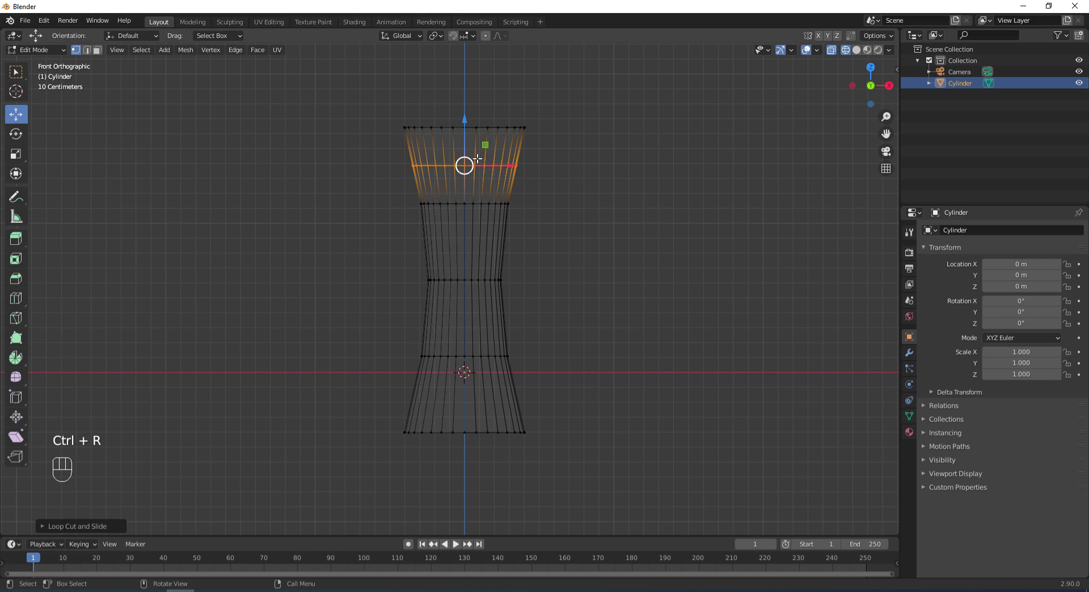
{"action": "key", "text": "ctrl+r"}
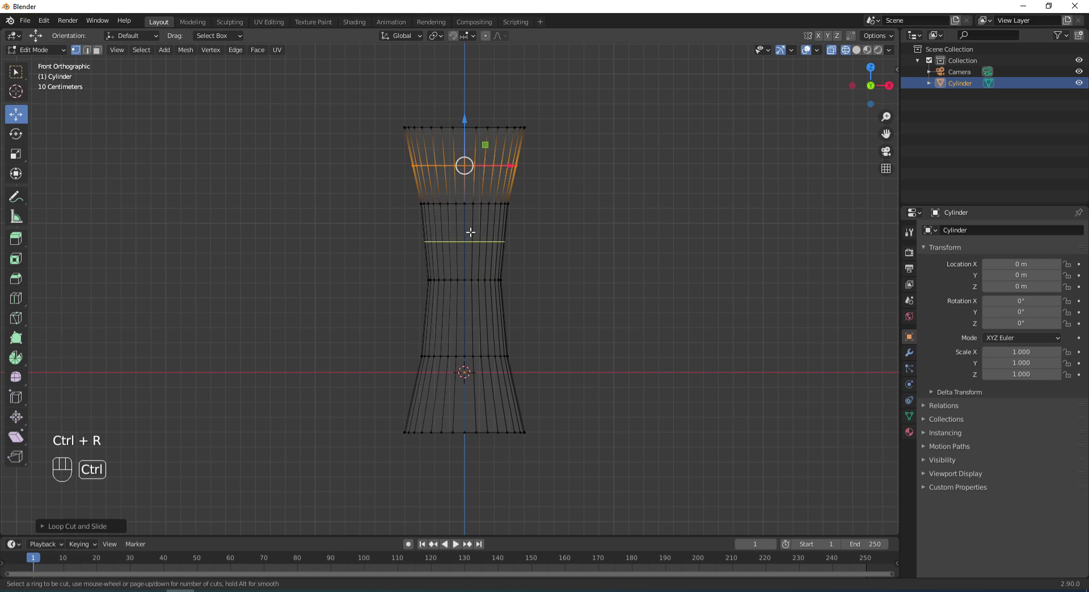
{"action": "left_click", "coordinate": [471, 232]}
{"action": "left_click", "coordinate": [469, 231]}
{"action": "key", "text": "ctrl+r"}
{"action": "left_click", "coordinate": [466, 318]}
{"action": "left_click", "coordinate": [465, 318]}
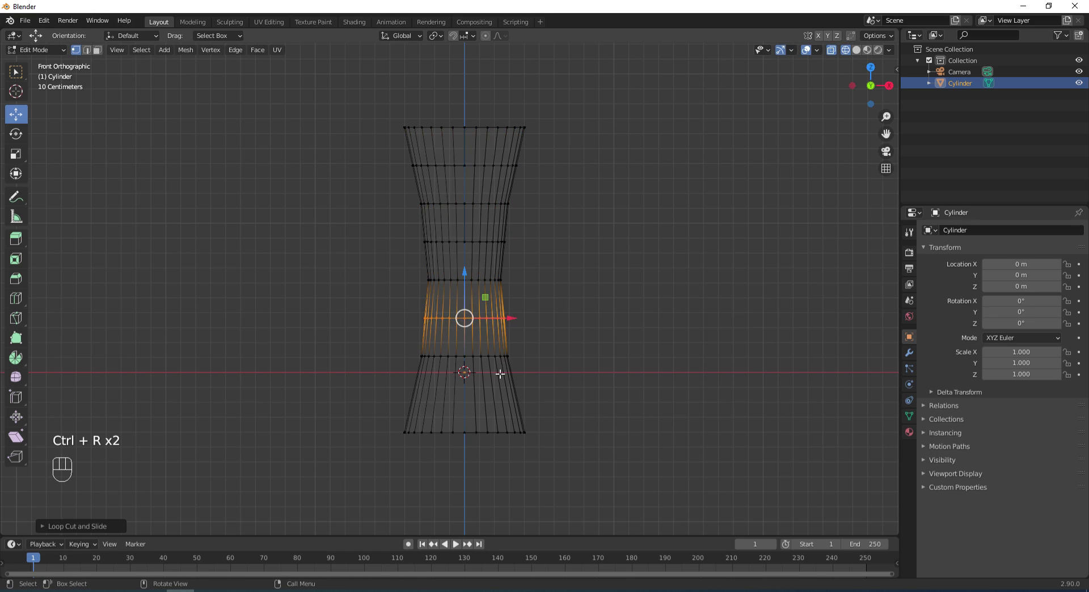
{"action": "key", "text": "ctrl+r"}
{"action": "left_click", "coordinate": [467, 389]}
{"action": "left_click", "coordinate": [467, 392]}
{"action": "left_click", "coordinate": [408, 181]}
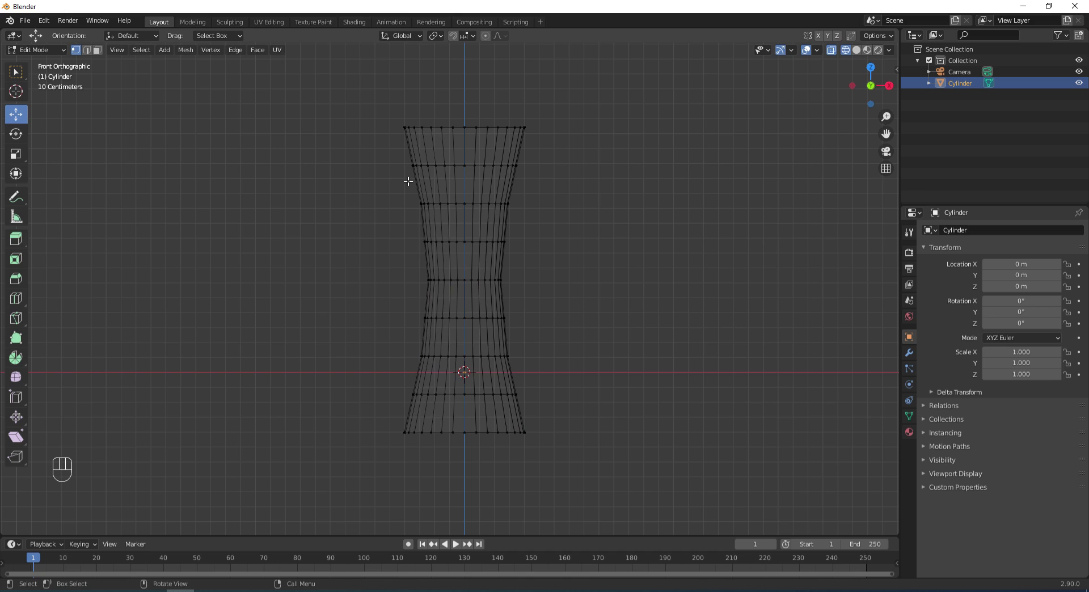
Slightly widen the two vertex rings below the top rim and the second ring above the base for a smoother profile
{"action": "left_click_drag", "start_coordinate": [407, 191], "coordinate": [549, 223]}
{"action": "key", "text": "s"}
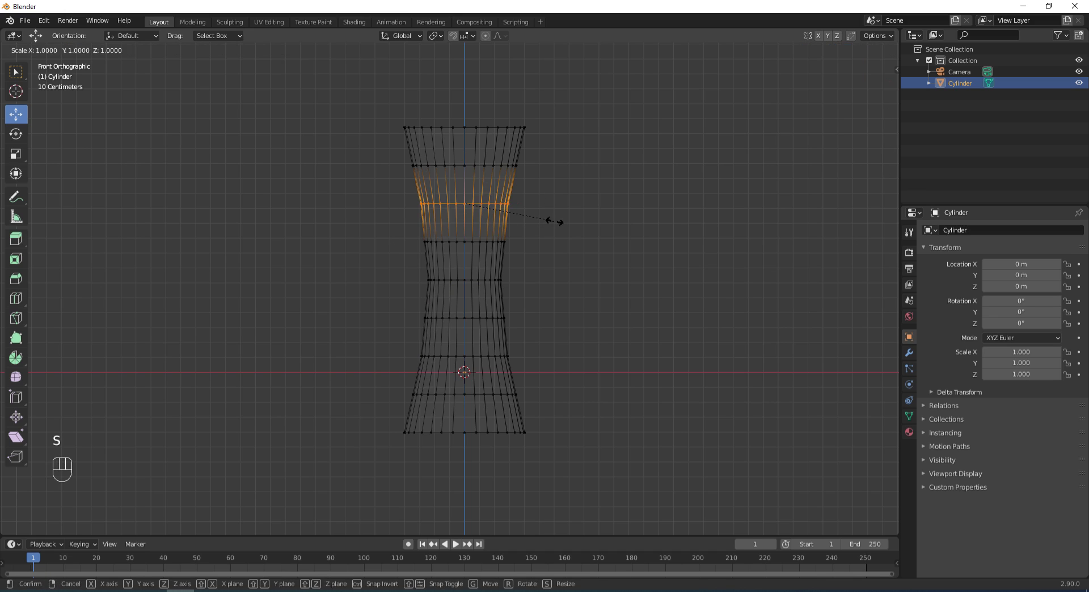
{"action": "left_click", "coordinate": [558, 222]}
{"action": "left_click_drag", "start_coordinate": [397, 150], "coordinate": [534, 180]}
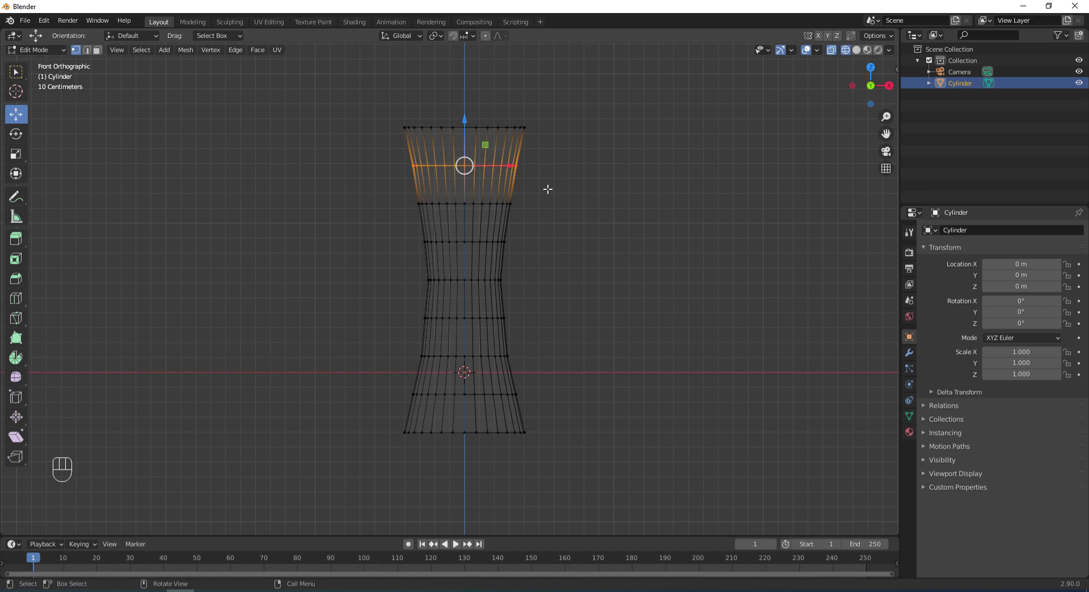
{"action": "key", "text": "s"}
{"action": "left_click", "coordinate": [546, 185]}
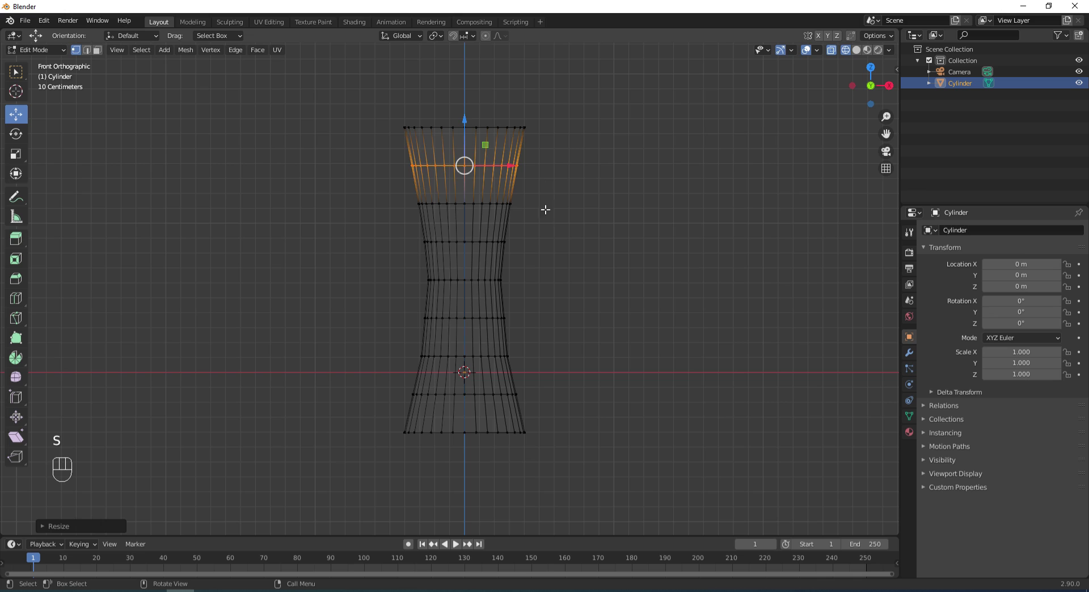
{"action": "left_click_drag", "start_coordinate": [403, 338], "coordinate": [538, 380]}
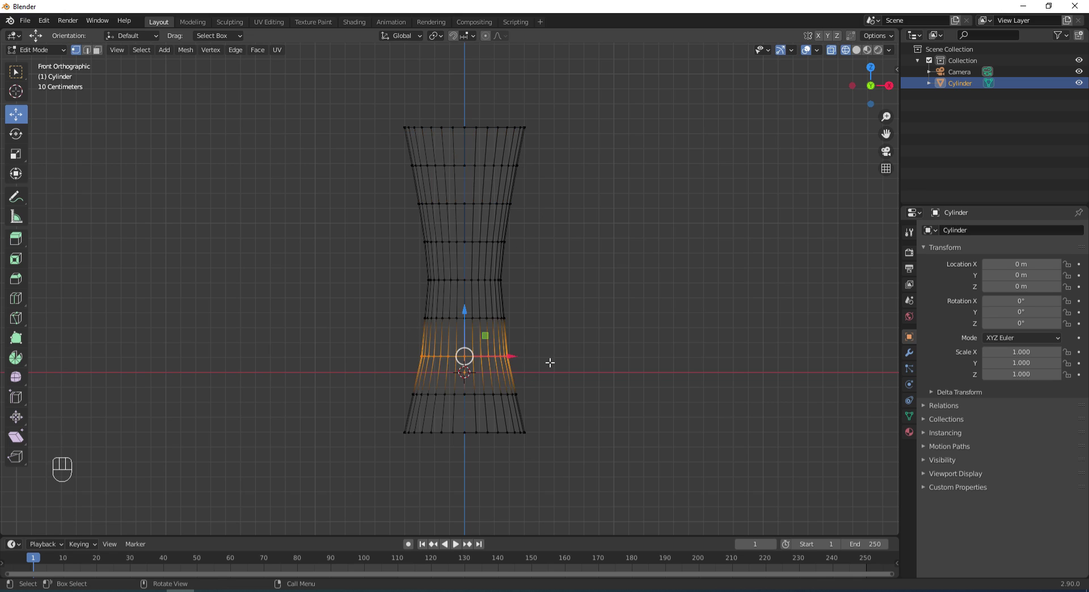
{"action": "key", "text": "s"}
{"action": "left_click", "coordinate": [561, 363]}
{"action": "left_click", "coordinate": [590, 283]}
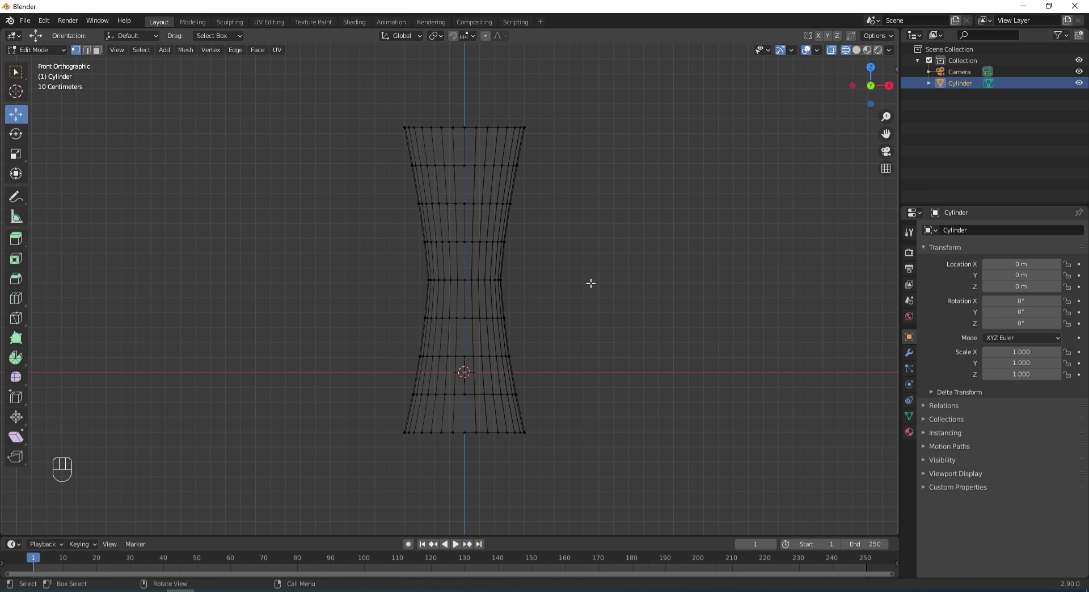
Return to solid display and scale the bottom face outward to about 1.16 to flare the base
{"action": "key", "text": "shift+z"}
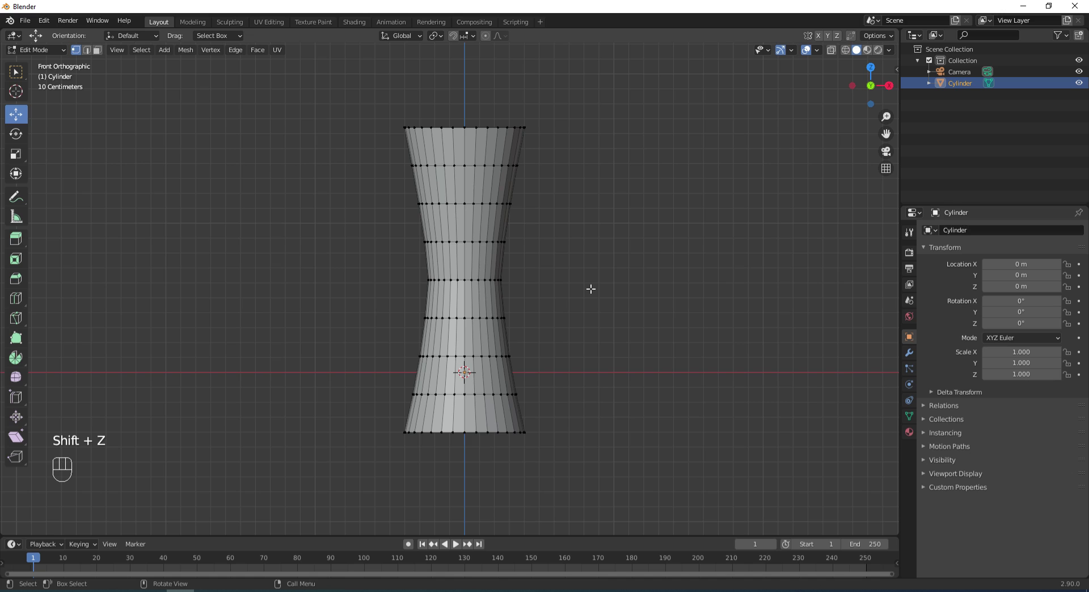
{"action": "key", "text": "3"}
{"action": "middle_click_drag", "start_coordinate": [590, 289], "coordinate": [597, 221]}
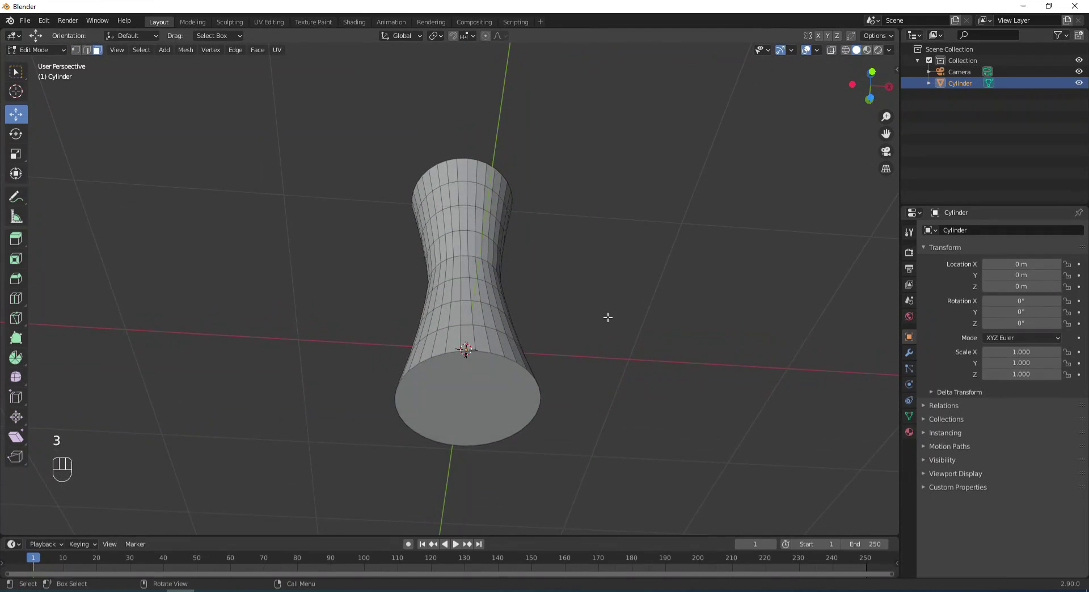
{"action": "left_click", "coordinate": [474, 392]}
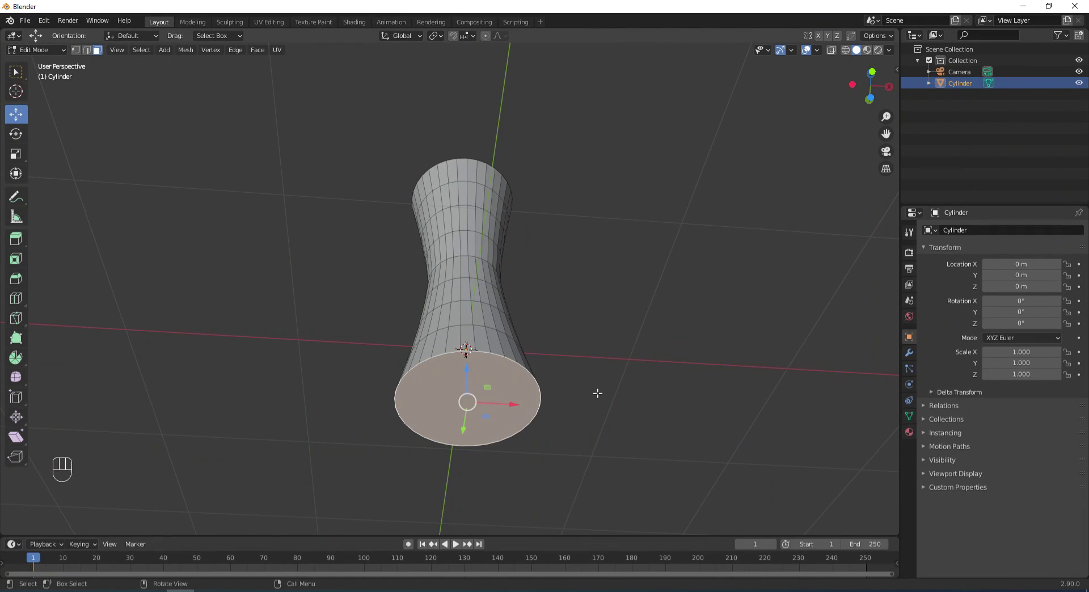
{"action": "key", "text": "s"}
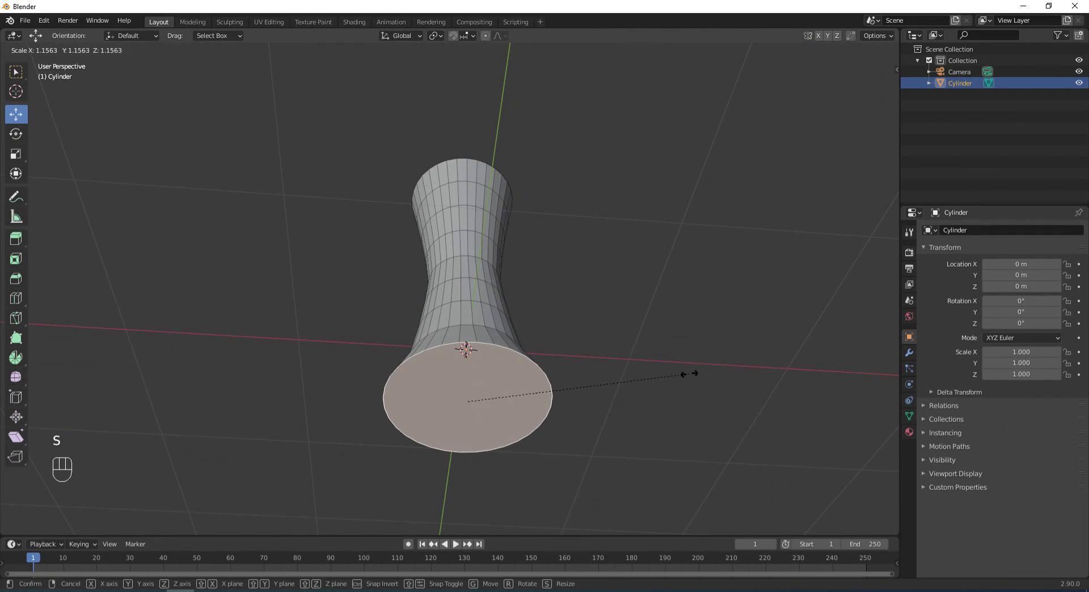
{"action": "left_click", "coordinate": [692, 374]}
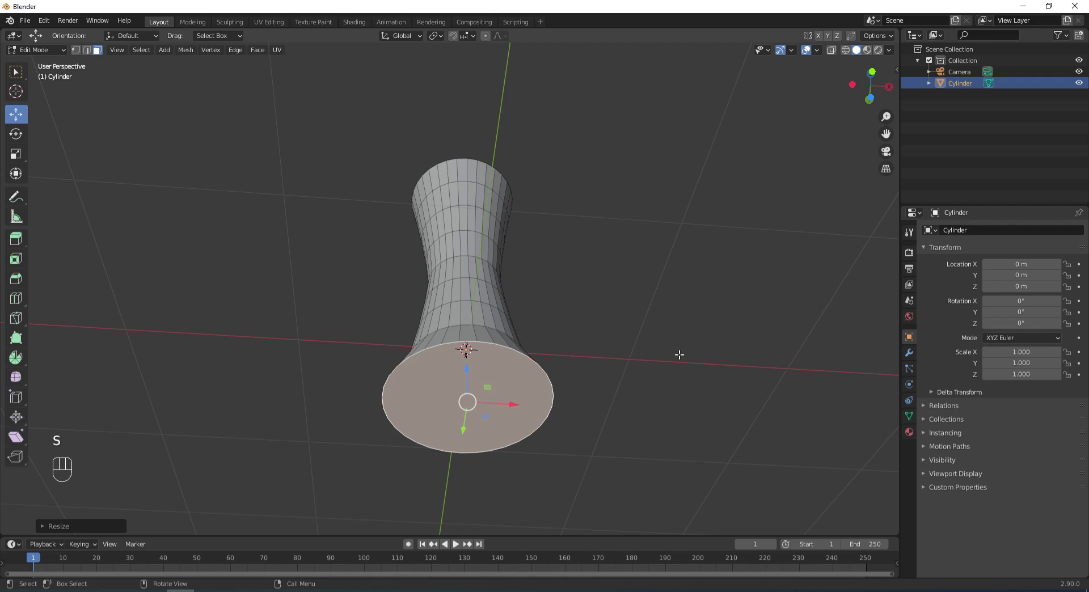
Slightly widen the vertex ring directly above the base, working in the front wireframe view
{"action": "key", "text": "KP_1"}
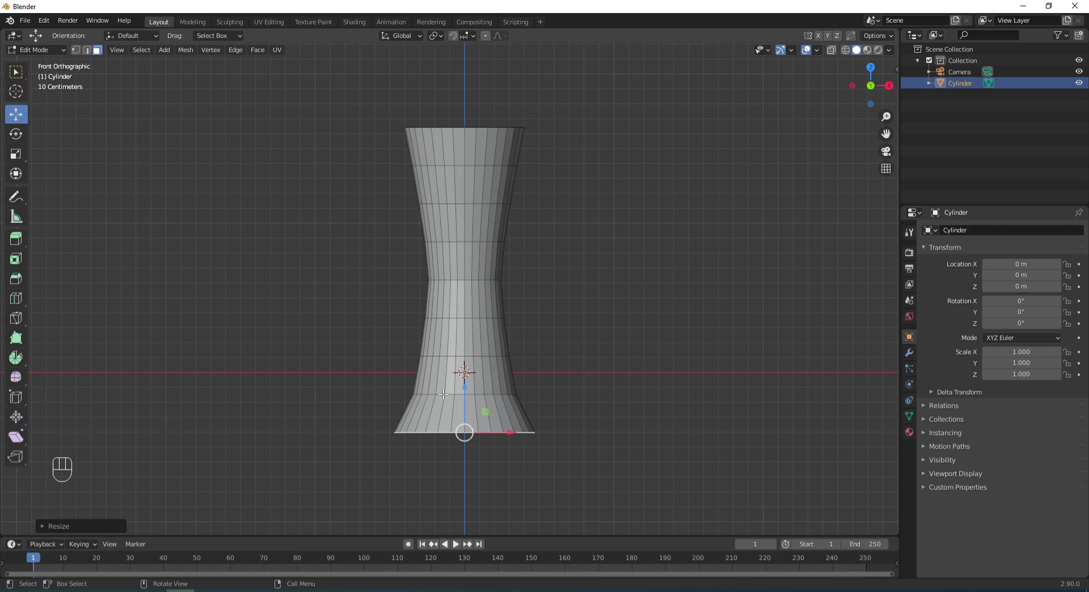
{"action": "key", "text": "shift+z"}
{"action": "left_click", "coordinate": [230, 214]}
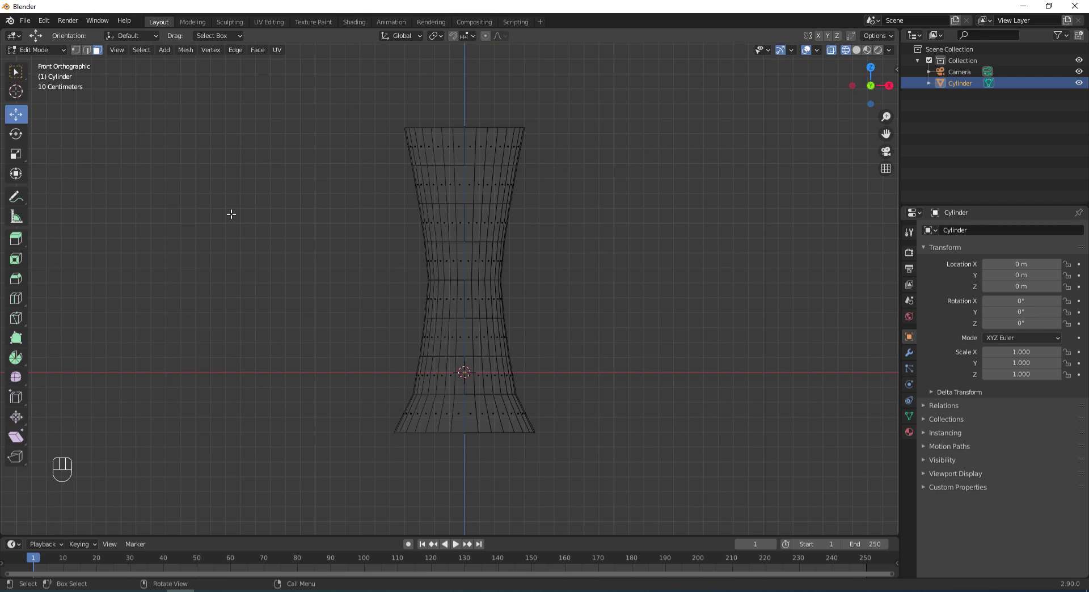
{"action": "left_click", "coordinate": [75, 50]}
{"action": "left_click_drag", "start_coordinate": [391, 378], "coordinate": [543, 407]}
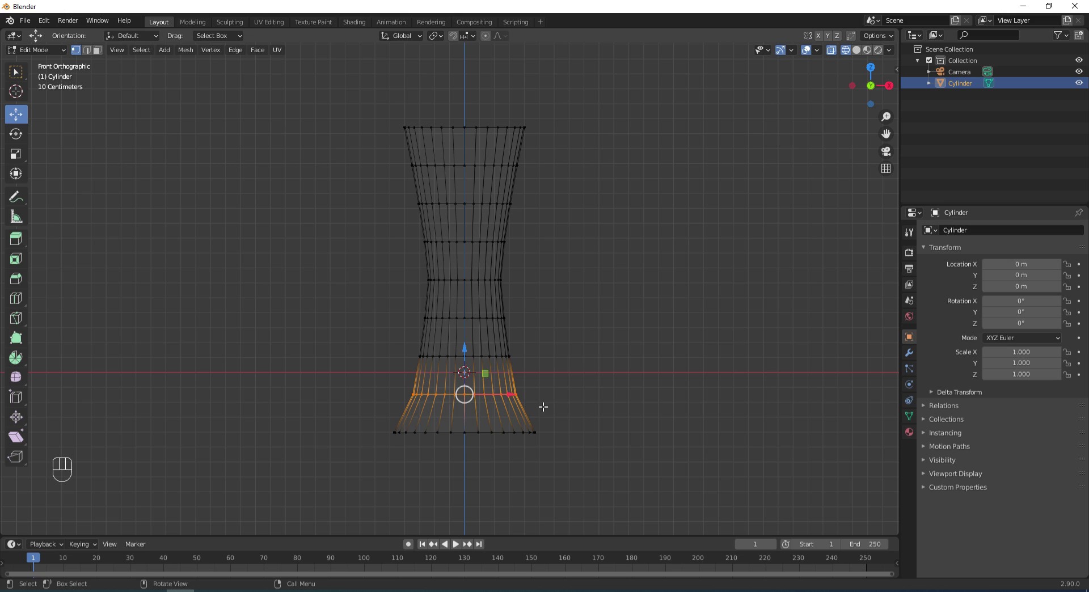
{"action": "key", "text": "s"}
{"action": "left_click", "coordinate": [596, 381]}
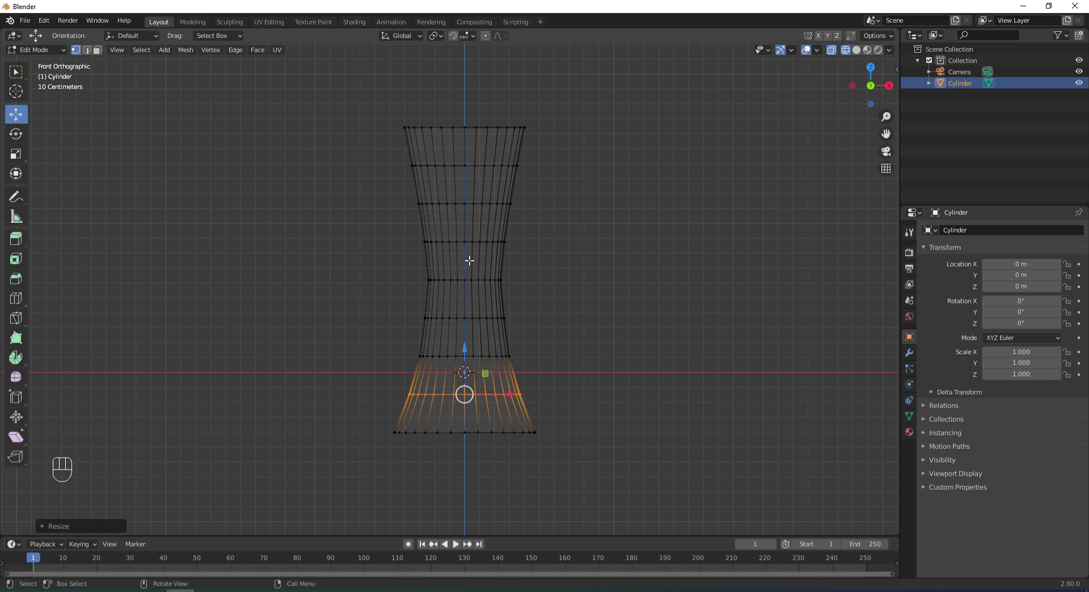
Scale the vertex ring directly above the waist to about 0.95 and slightly narrow the second ring above the waist
{"action": "left_click_drag", "start_coordinate": [407, 225], "coordinate": [546, 262]}
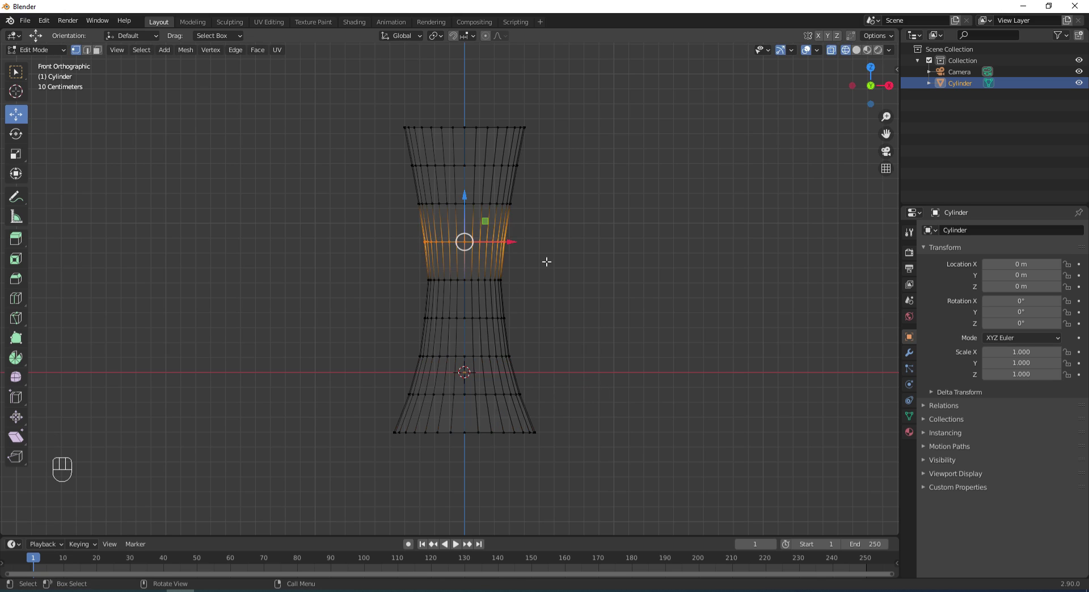
{"action": "key", "text": "s"}
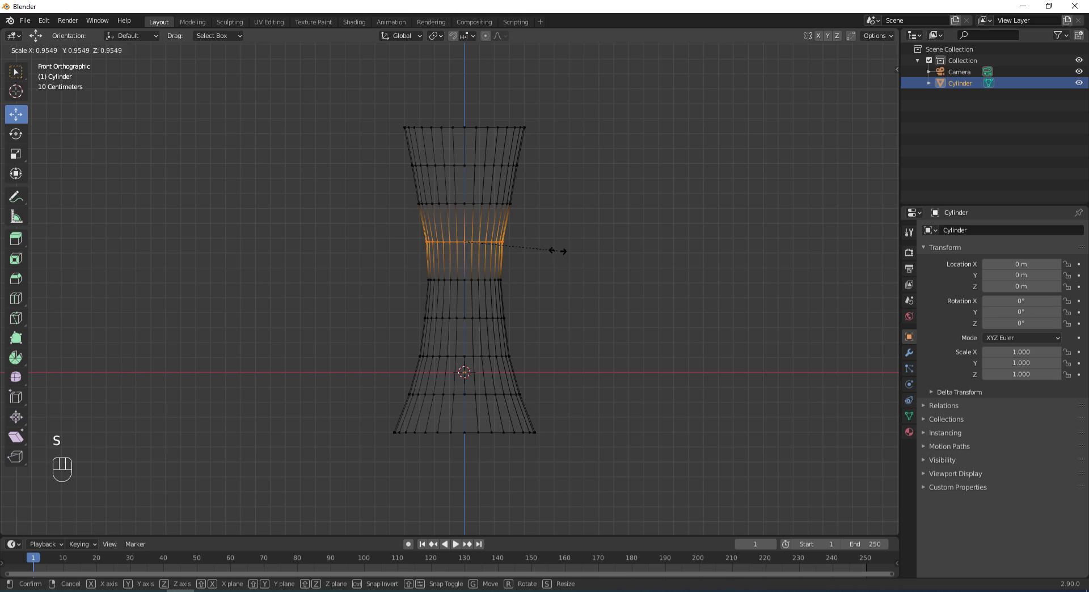
{"action": "left_click", "coordinate": [560, 251]}
{"action": "left_click", "coordinate": [592, 273]}
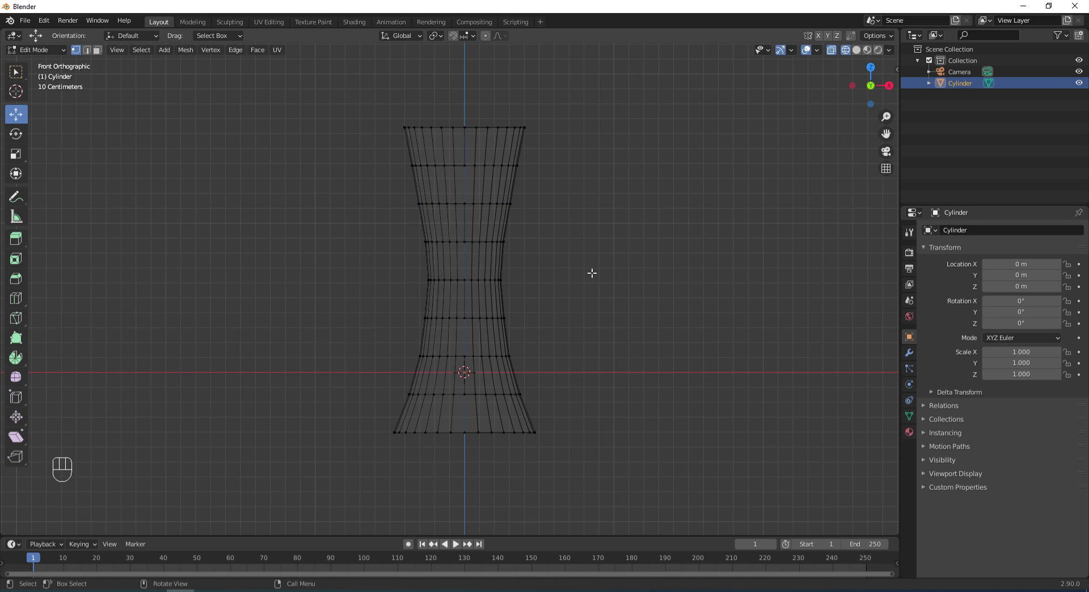
{"action": "left_click_drag", "start_coordinate": [401, 189], "coordinate": [585, 221]}
{"action": "key", "text": "s"}
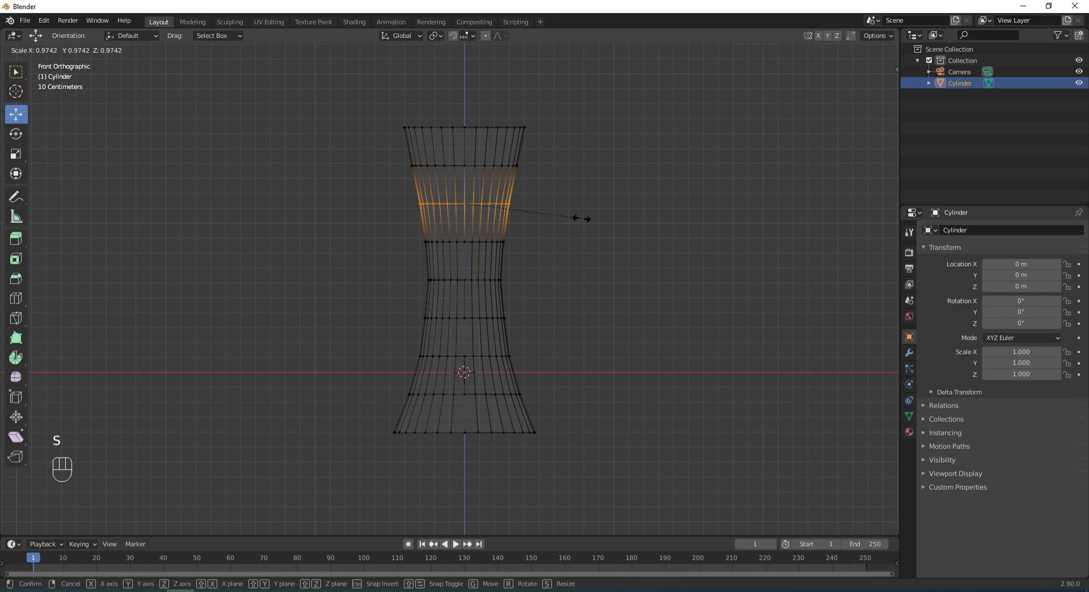
{"action": "left_click", "coordinate": [595, 218]}
{"action": "left_click", "coordinate": [615, 233]}
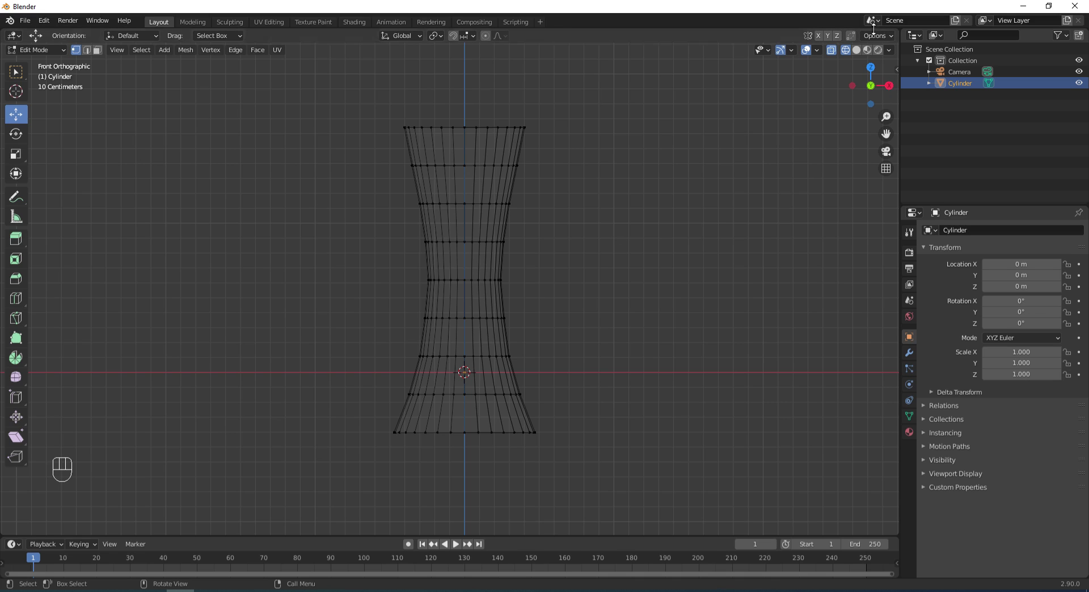
Return to solid display and Object Mode, and raise the cylinder about 0.41 m along Z so its base rests on the ground
{"action": "left_click", "coordinate": [857, 50]}
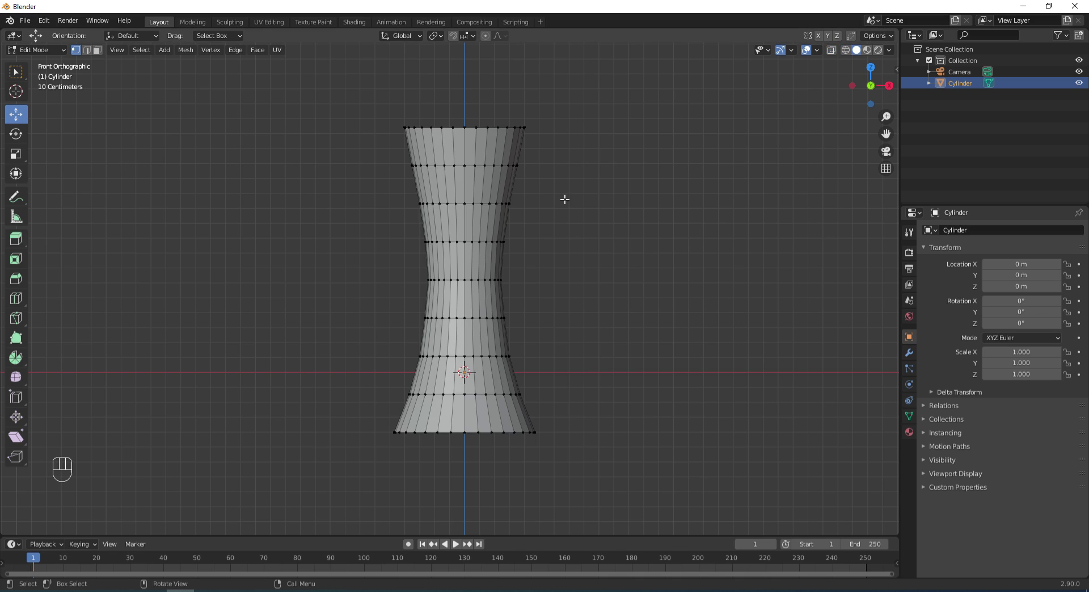
{"action": "key", "text": "Tab"}
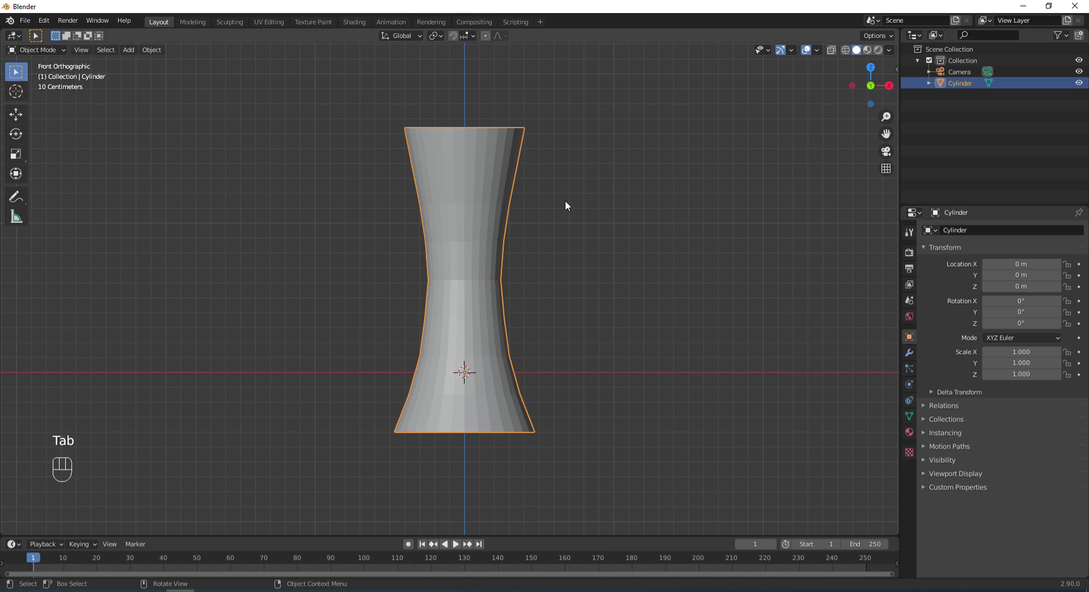
{"action": "left_click", "coordinate": [16, 114]}
{"action": "left_click_drag", "start_coordinate": [469, 345], "coordinate": [470, 283]}
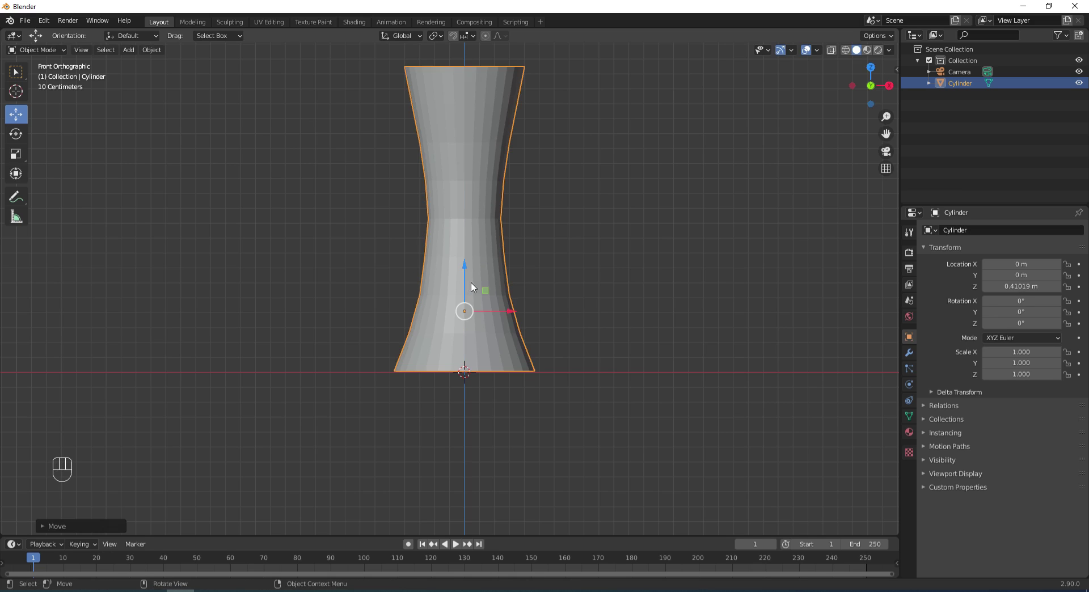
Apply Shade Smooth to the cylinder, enable Auto Smooth in its normals settings, and deselect it
{"action": "right_click", "coordinate": [459, 103]}
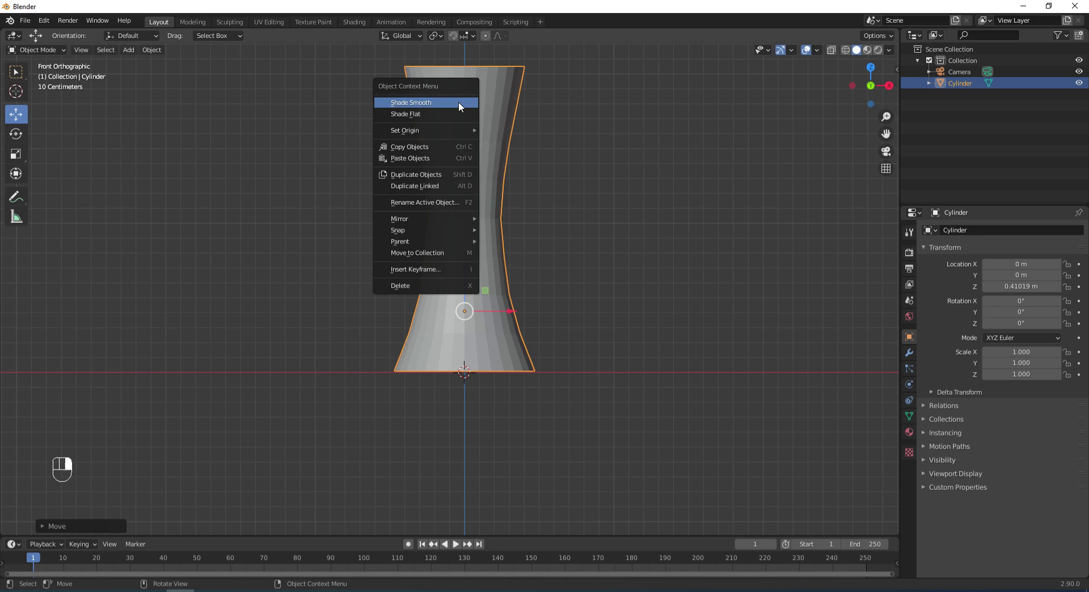
{"action": "left_click", "coordinate": [458, 102]}
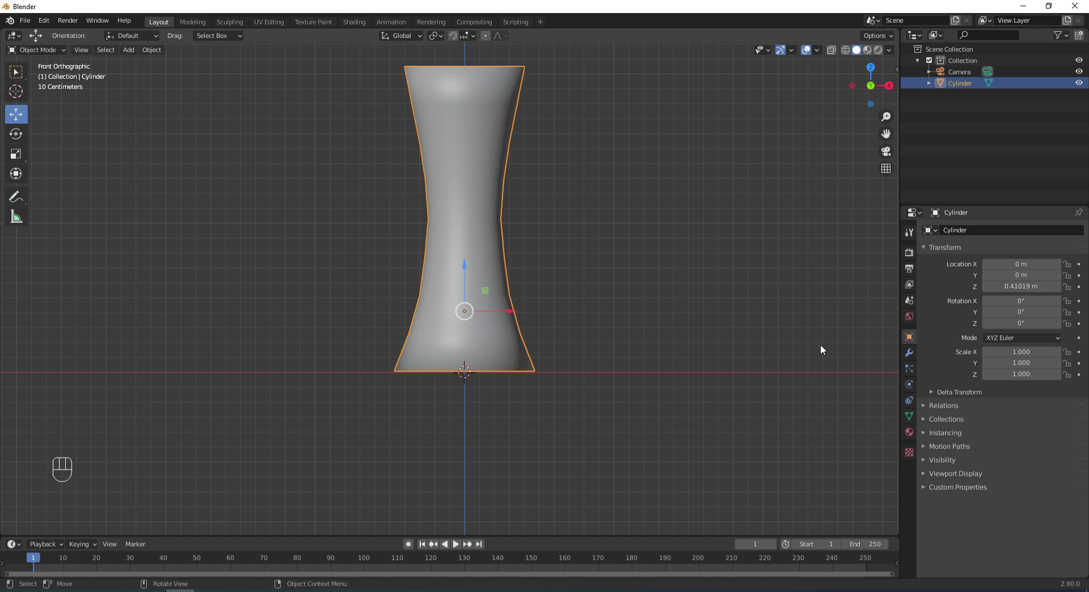
{"action": "left_click", "coordinate": [908, 415]}
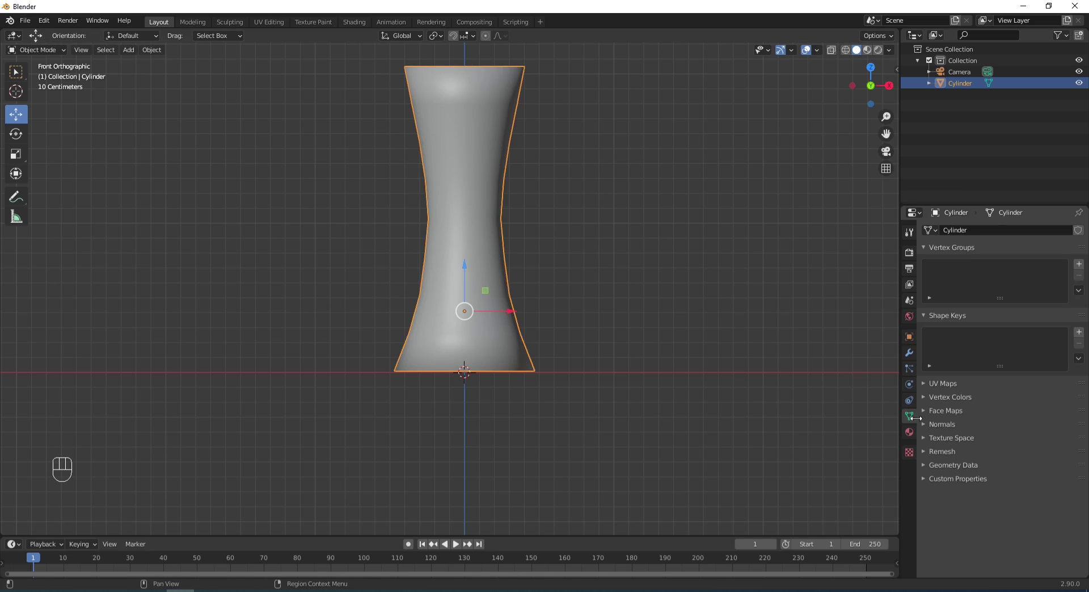
{"action": "left_click", "coordinate": [924, 426]}
{"action": "left_click", "coordinate": [986, 441]}
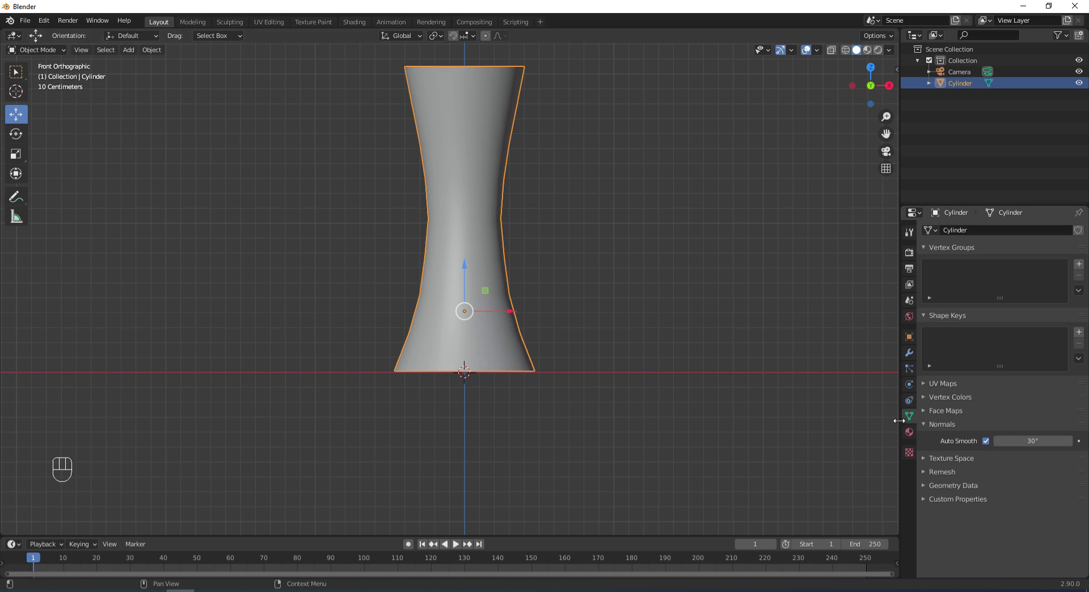
{"action": "left_click", "coordinate": [569, 141]}
Delete the cylinder's top face in Edit Mode to open the vase
{"action": "middle_click_drag", "start_coordinate": [578, 103], "coordinate": [503, 157]}
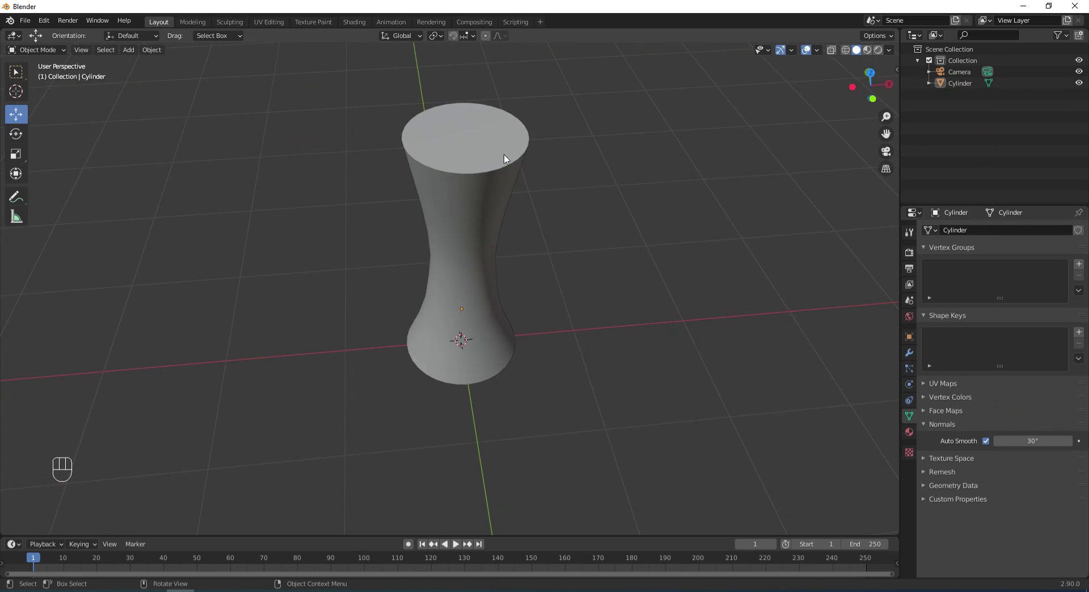
{"action": "left_click", "coordinate": [470, 155]}
{"action": "key", "text": "Tab"}
{"action": "key", "text": "3"}
{"action": "left_click", "coordinate": [454, 137]}
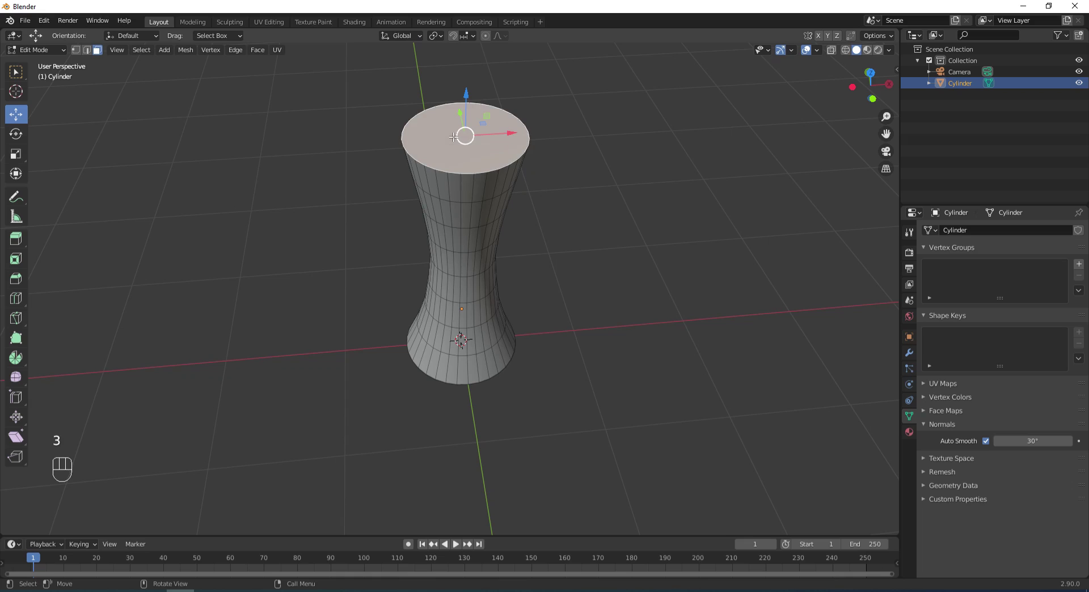
{"action": "key", "text": "x"}
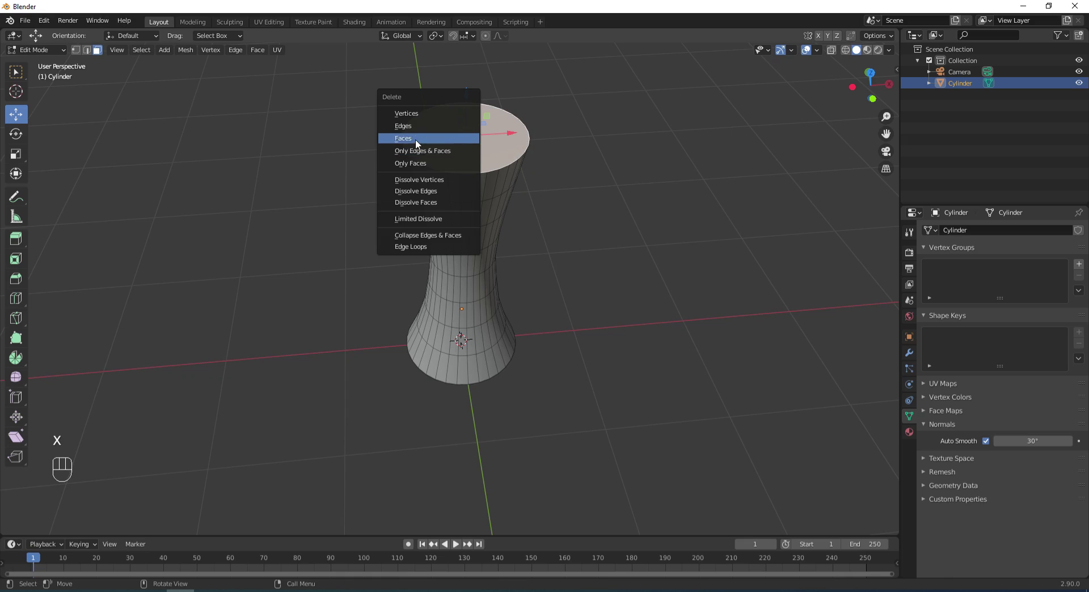
{"action": "left_click", "coordinate": [438, 139]}
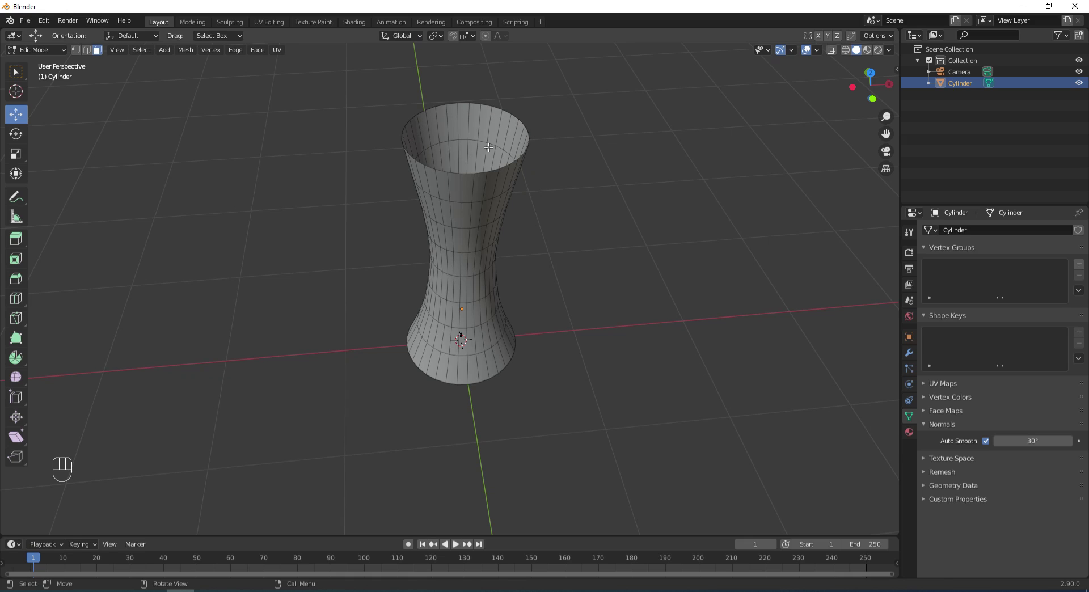
Add a Solidify modifier with a thickness of 0.02 m to the vase in Object Mode and apply it
{"action": "key", "text": "Tab"}
{"action": "left_click", "coordinate": [909, 251]}
{"action": "left_click", "coordinate": [907, 353]}
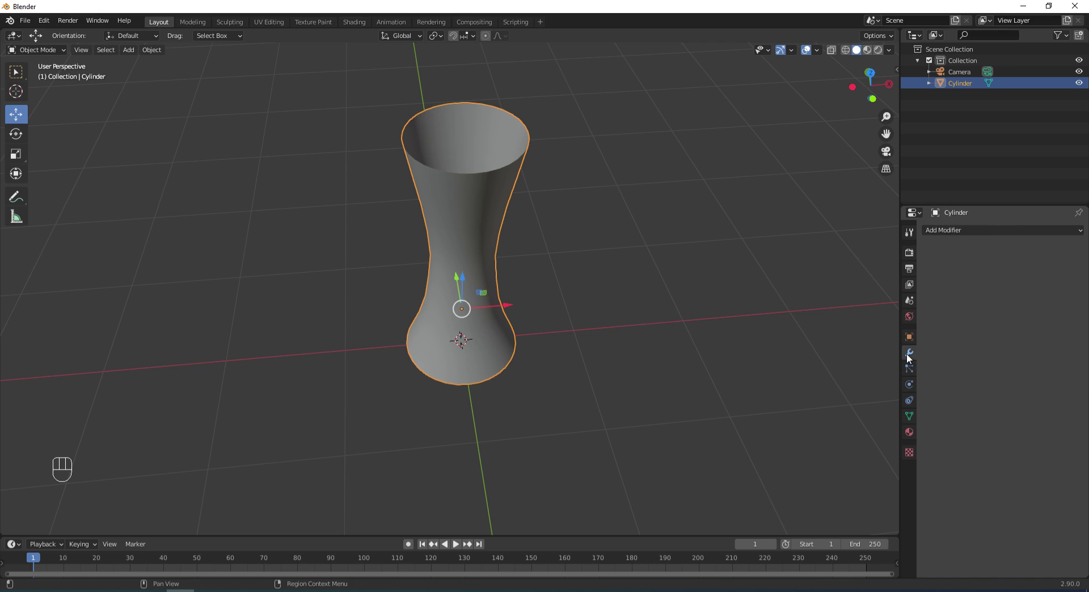
{"action": "left_click", "coordinate": [959, 230]}
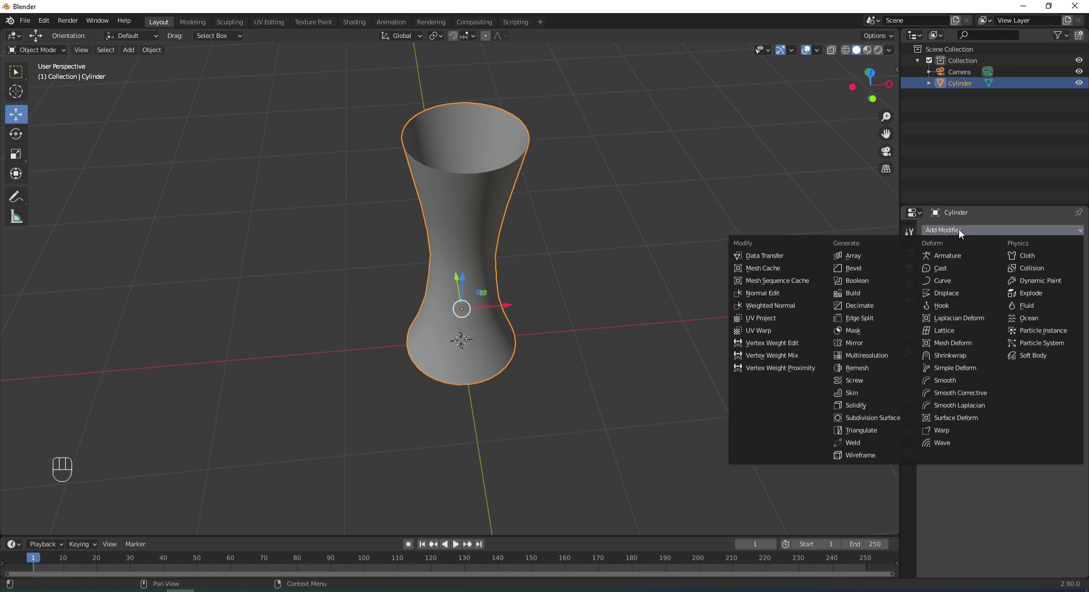
{"action": "left_click", "coordinate": [867, 405]}
{"action": "left_click", "coordinate": [1025, 280]}
{"action": "left_click", "coordinate": [997, 280]}
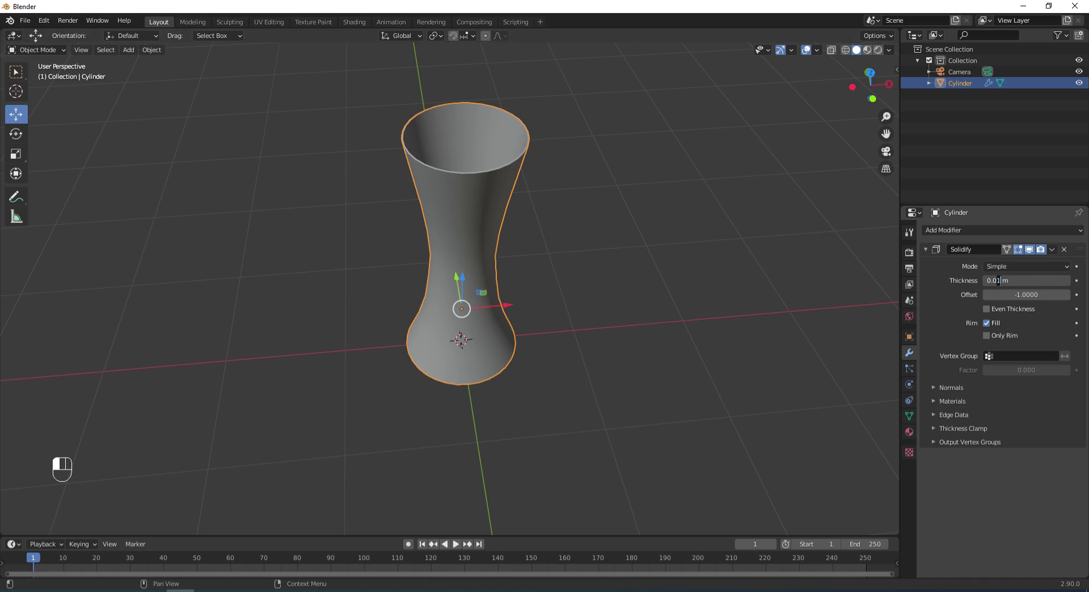
{"action": "key", "text": "Return"}
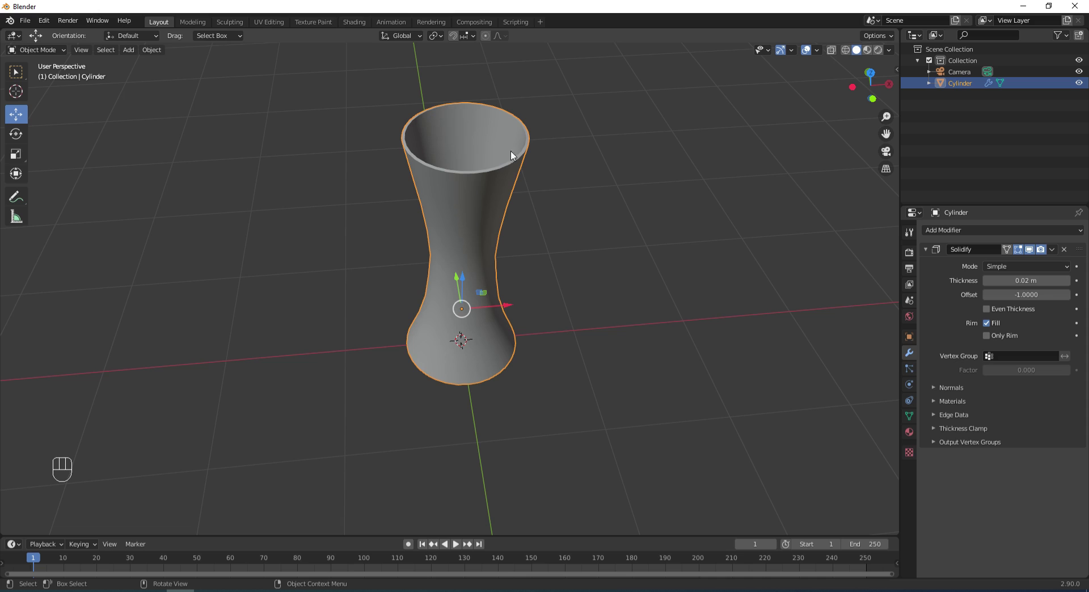
{"action": "left_click", "coordinate": [1052, 249]}
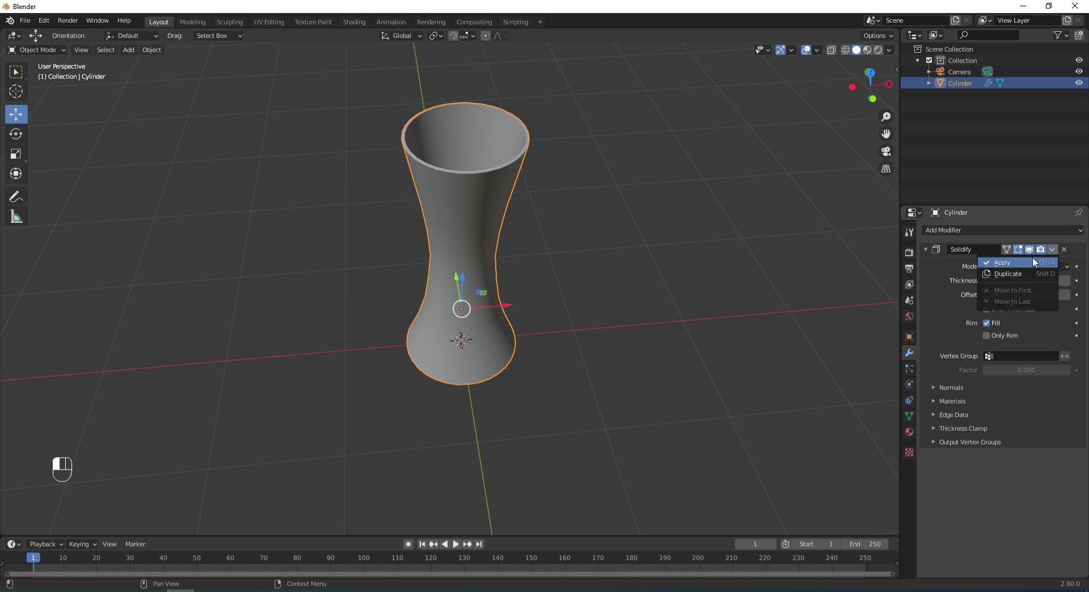
{"action": "left_click", "coordinate": [1033, 259]}
Add a plane beneath the vase and enlarge it in Edit Mode into a wide floor
{"action": "scroll", "coordinate": [629, 196], "scroll_direction": "down", "scroll_amount": 3}
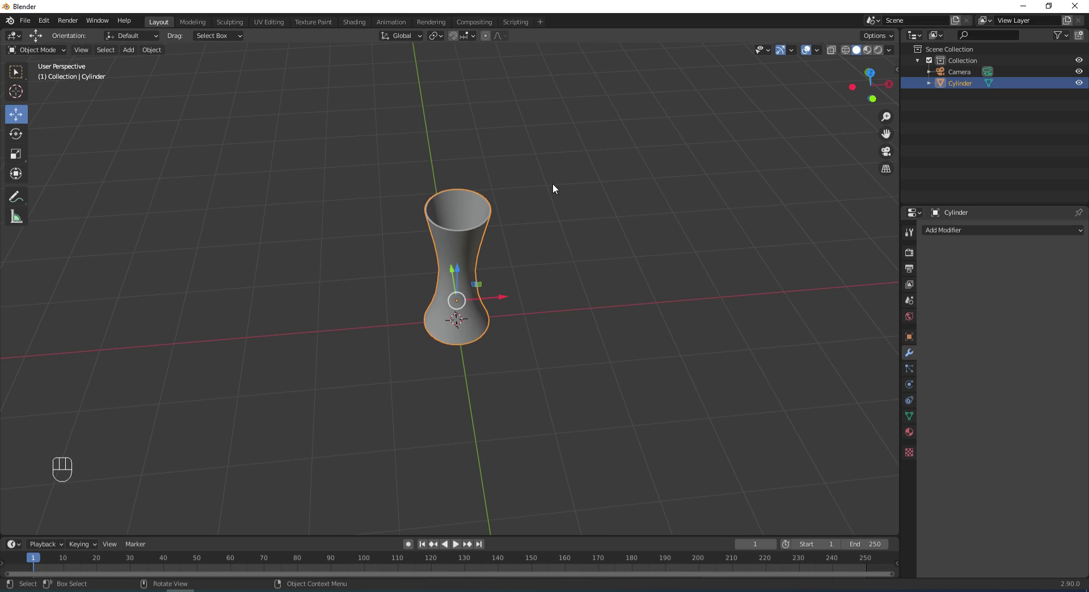
{"action": "key", "text": "shift+a"}
{"action": "mouse_move", "coordinate": [553, 183]}
{"action": "left_click", "coordinate": [599, 184]}
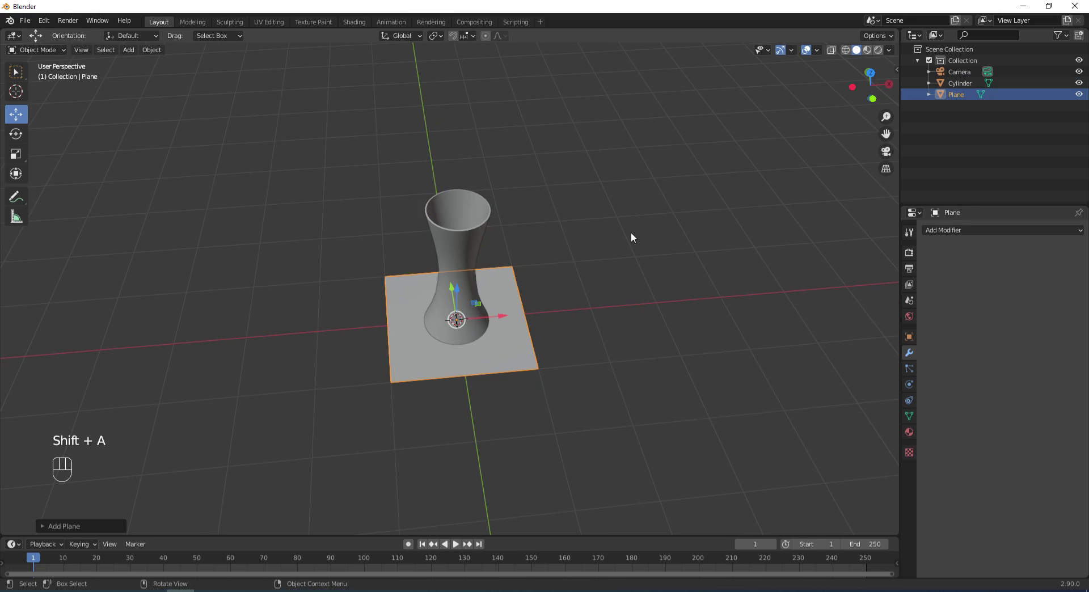
{"action": "key", "text": "Tab"}
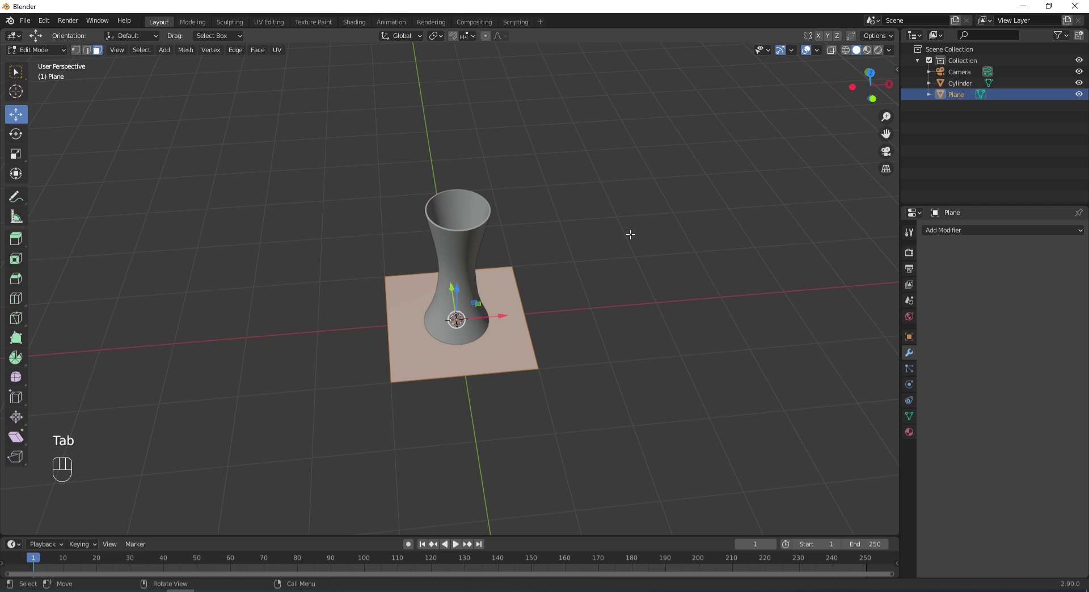
{"action": "key", "text": "s"}
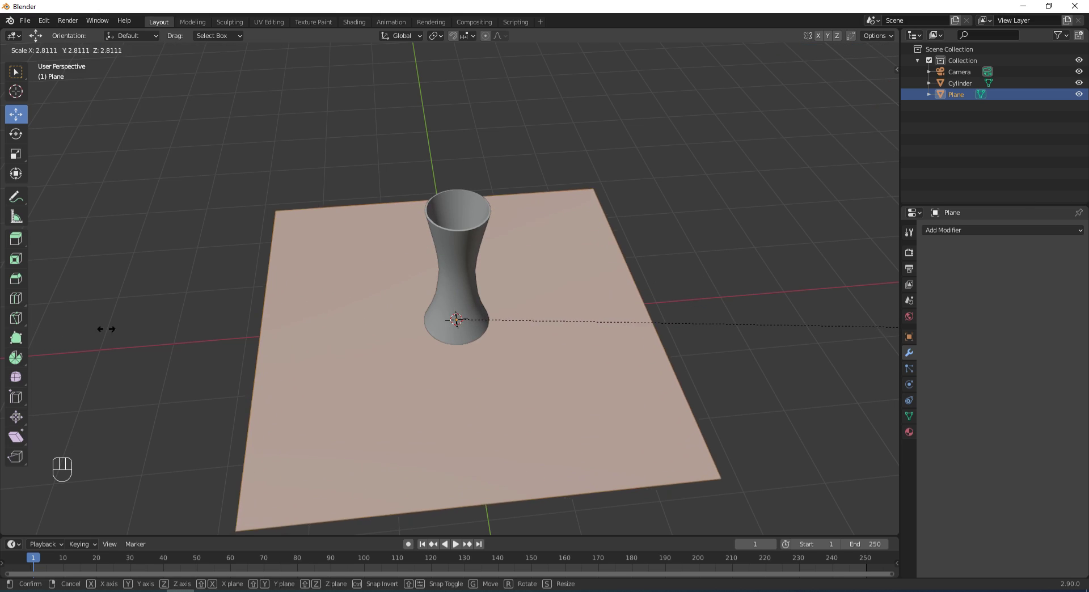
{"action": "left_click", "coordinate": [333, 362]}
{"action": "key", "text": "s"}
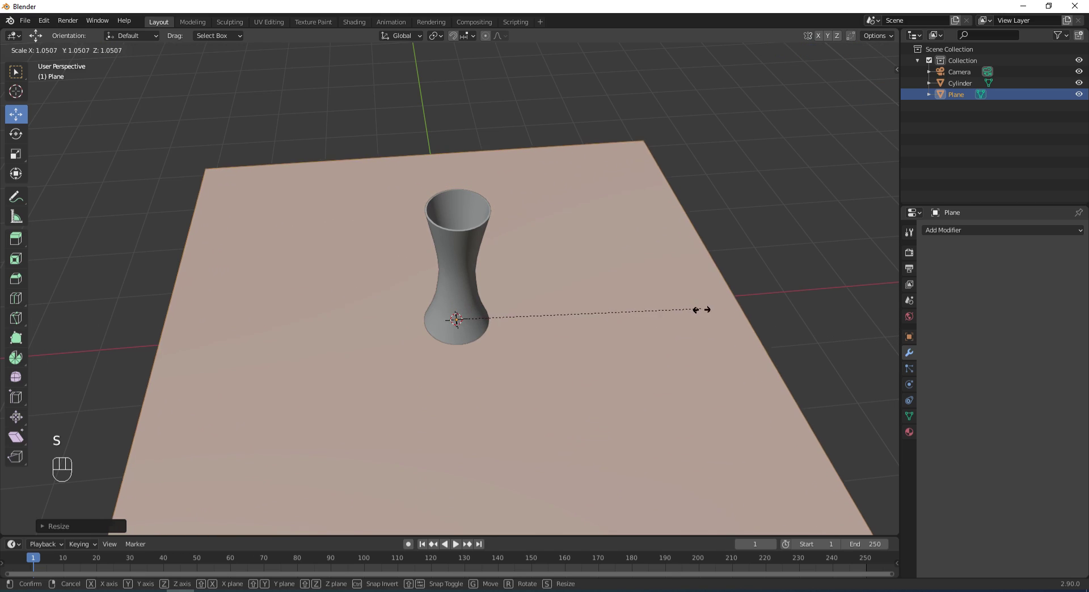
{"action": "left_click", "coordinate": [743, 332]}
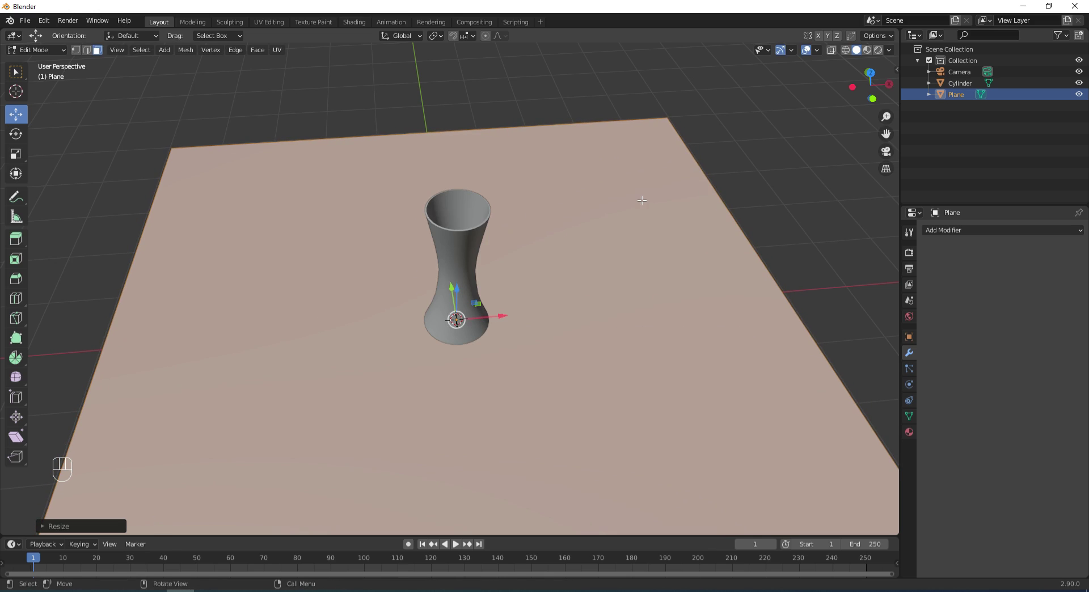
Extrude the plane's back edge straight up along Z to form a backdrop wall behind the vase
{"action": "key", "text": "2"}
{"action": "left_click", "coordinate": [421, 133]}
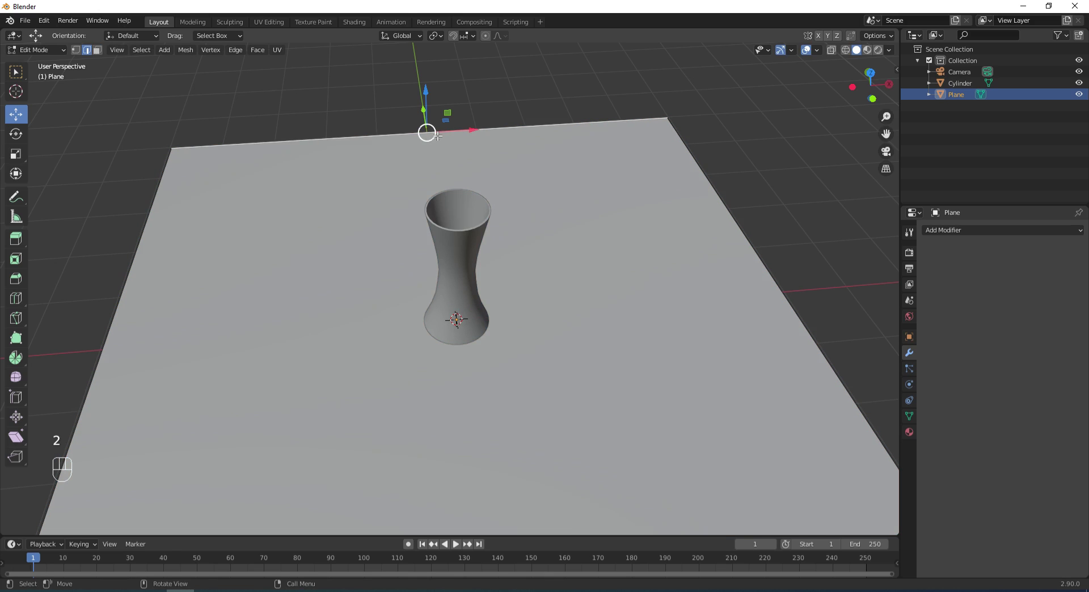
{"action": "scroll", "coordinate": [557, 183], "scroll_direction": "down", "scroll_amount": 2}
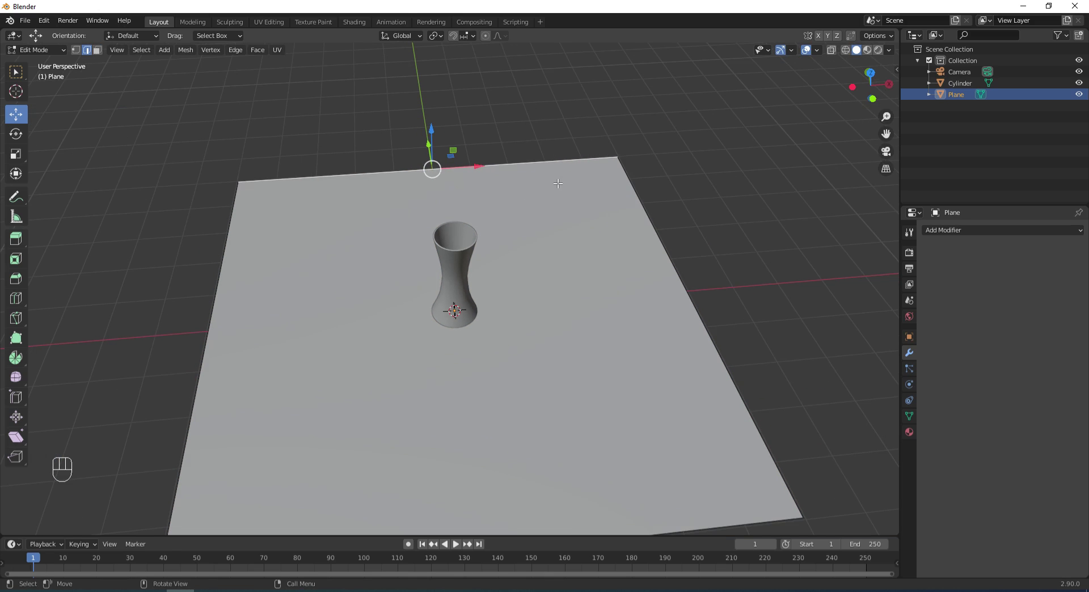
{"action": "key", "text": "e"}
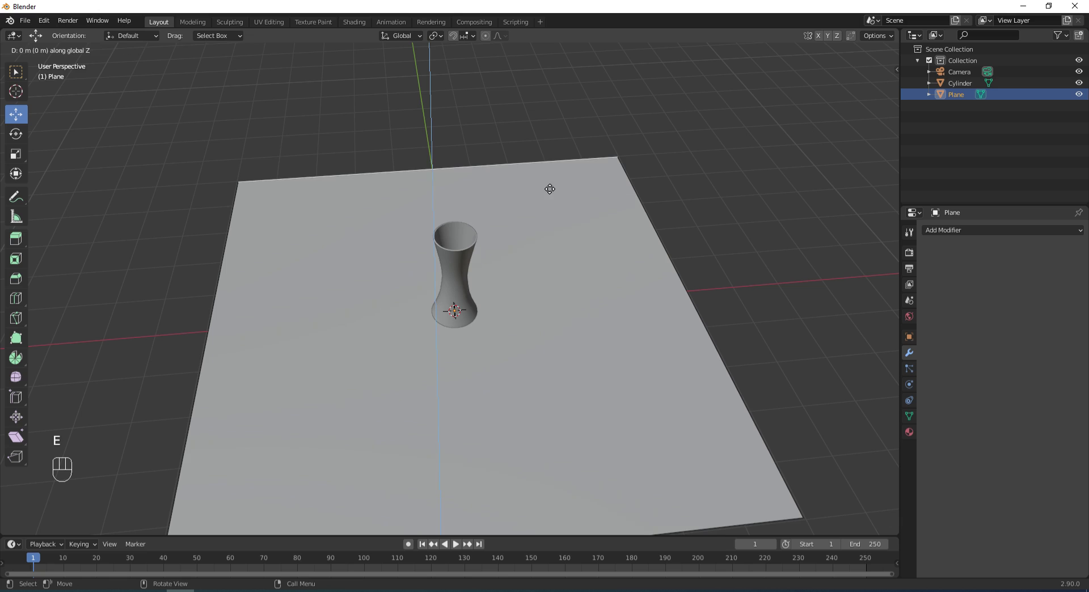
{"action": "left_click", "coordinate": [542, 507]}
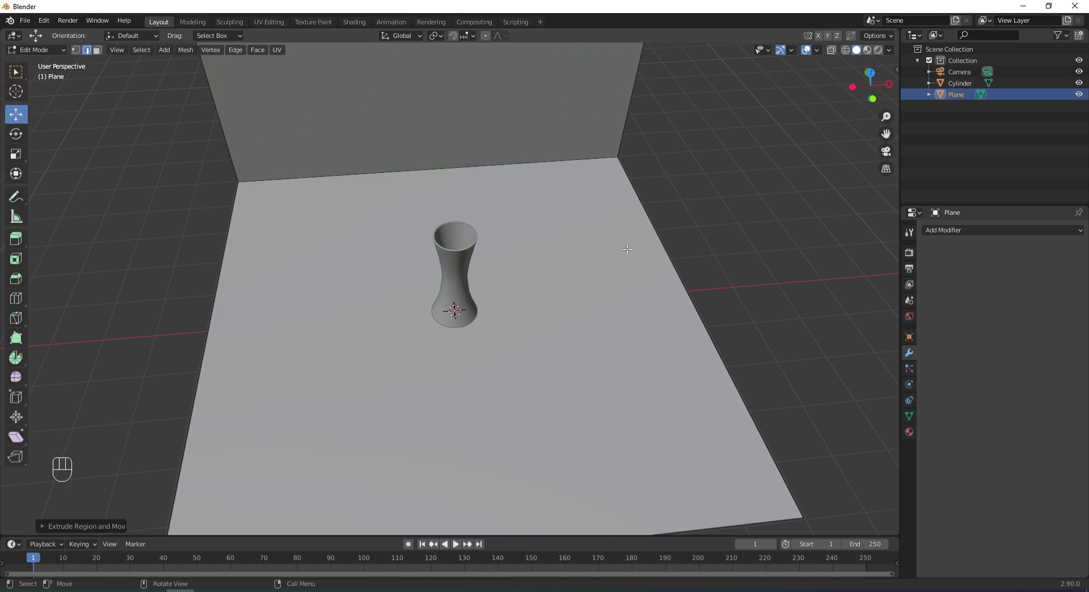
Raise the top edge of the backdrop wall further along Z to make the wall taller
{"action": "scroll", "coordinate": [628, 246], "scroll_direction": "down", "scroll_amount": 3}
{"action": "middle_click_drag", "start_coordinate": [613, 261], "coordinate": [644, 250]}
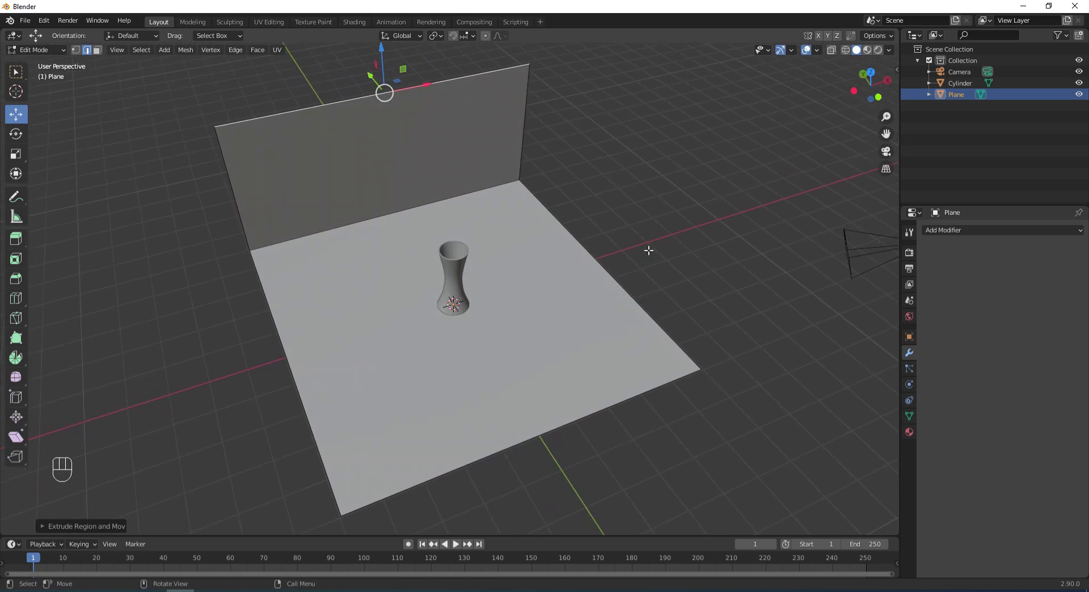
{"action": "left_click_drag", "start_coordinate": [382, 63], "coordinate": [379, 22]}
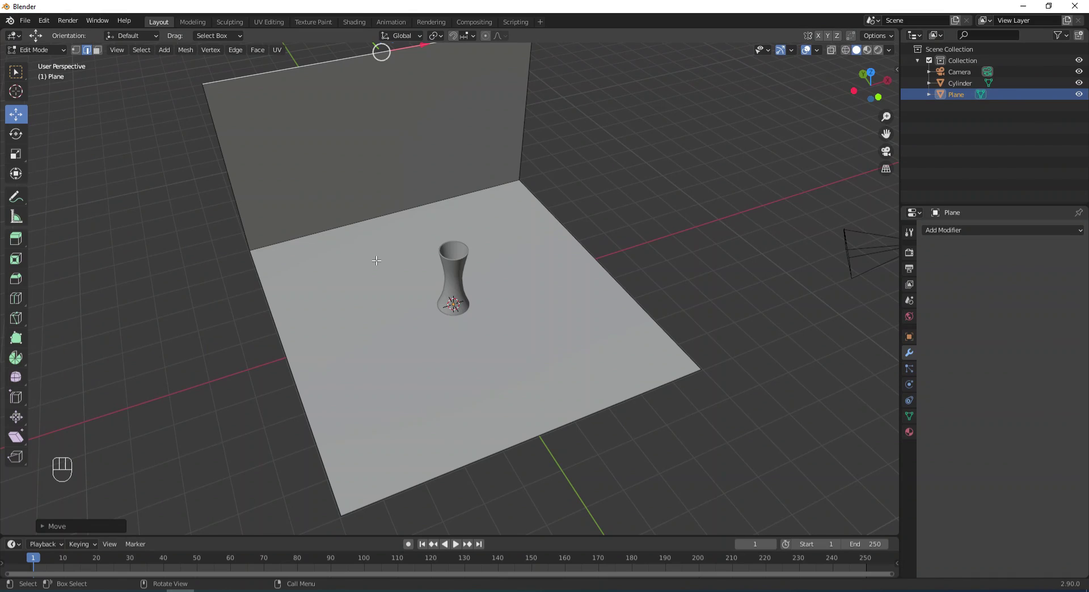
Bevel the edge where the floor meets the backdrop wall with multiple segments to form a wide, rounded transition
{"action": "left_click", "coordinate": [378, 216]}
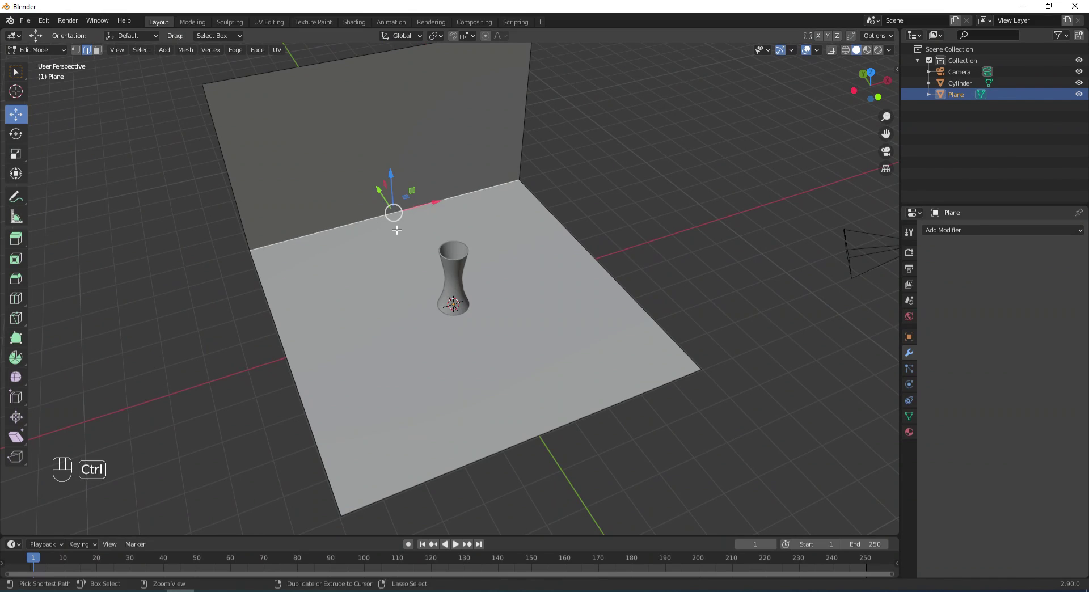
{"action": "key", "text": "ctrl+b"}
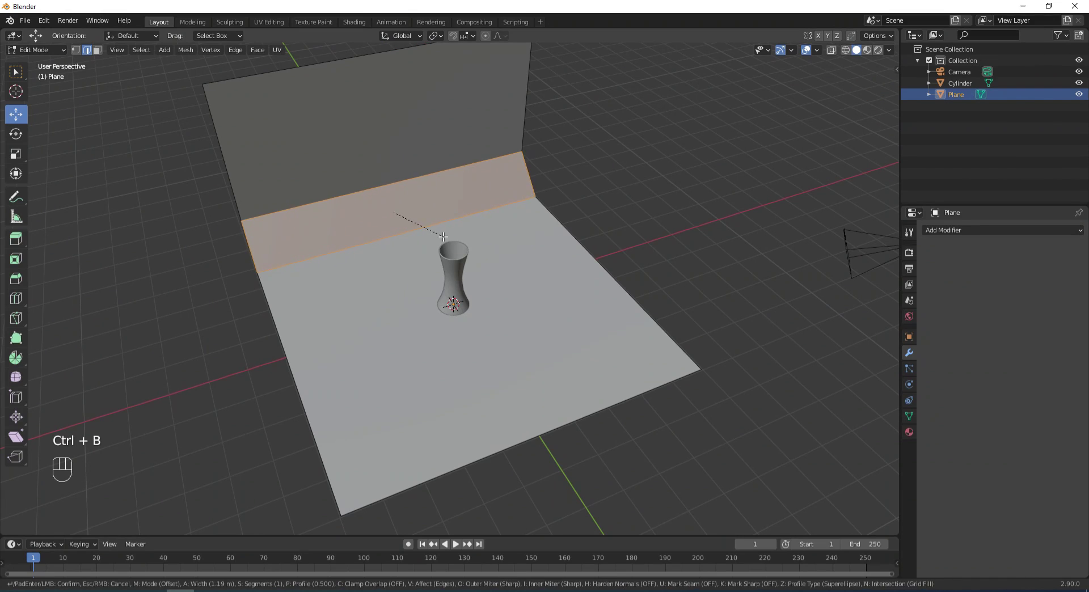
{"action": "scroll", "coordinate": [444, 237], "scroll_direction": "up", "scroll_amount": 2}
{"action": "scroll", "coordinate": [447, 238], "scroll_direction": "up", "scroll_amount": 2}
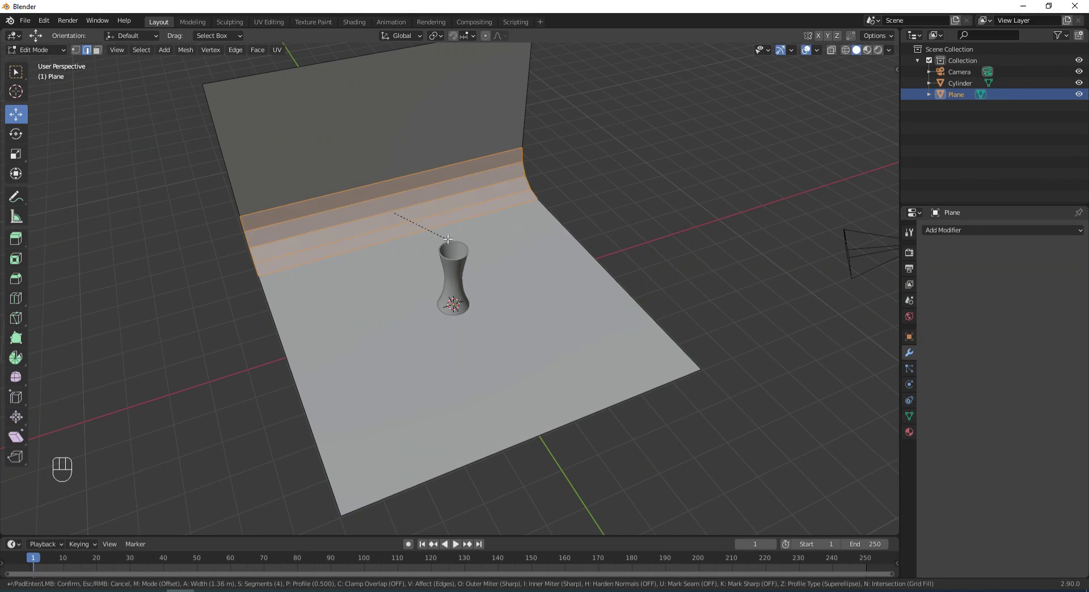
{"action": "left_click", "coordinate": [451, 241]}
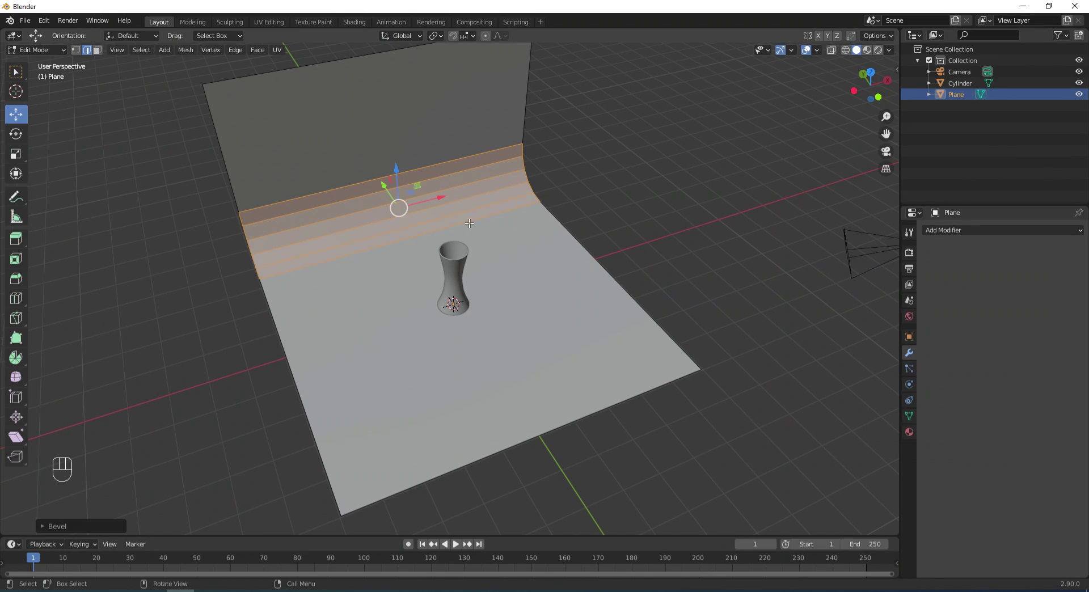
Apply Shade Smooth to the backdrop plane in Object Mode
{"action": "key", "text": "Tab"}
{"action": "right_click", "coordinate": [389, 112]}
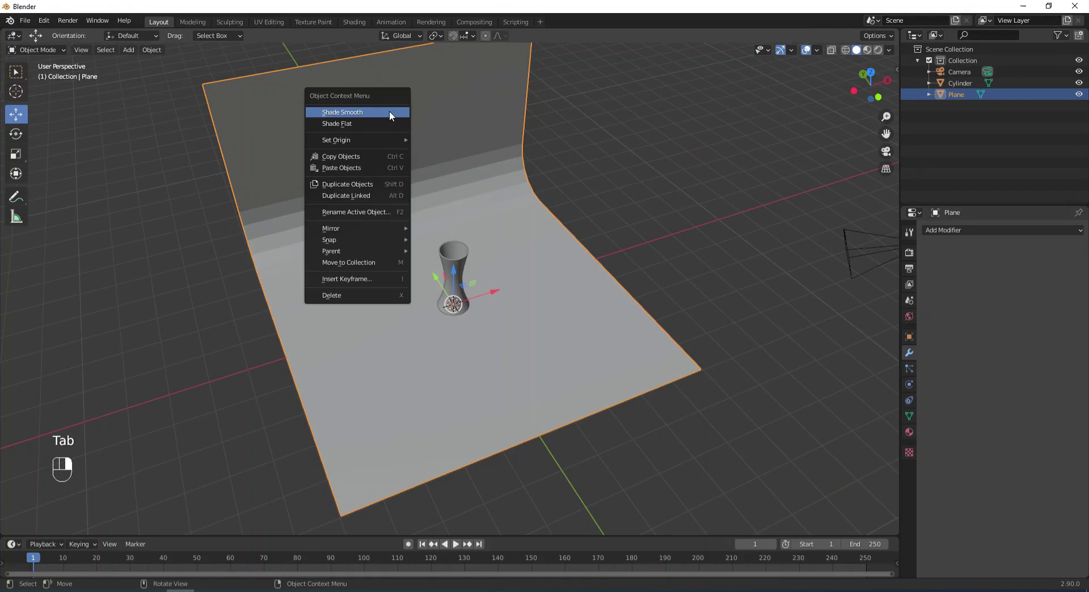
{"action": "left_click", "coordinate": [380, 111]}
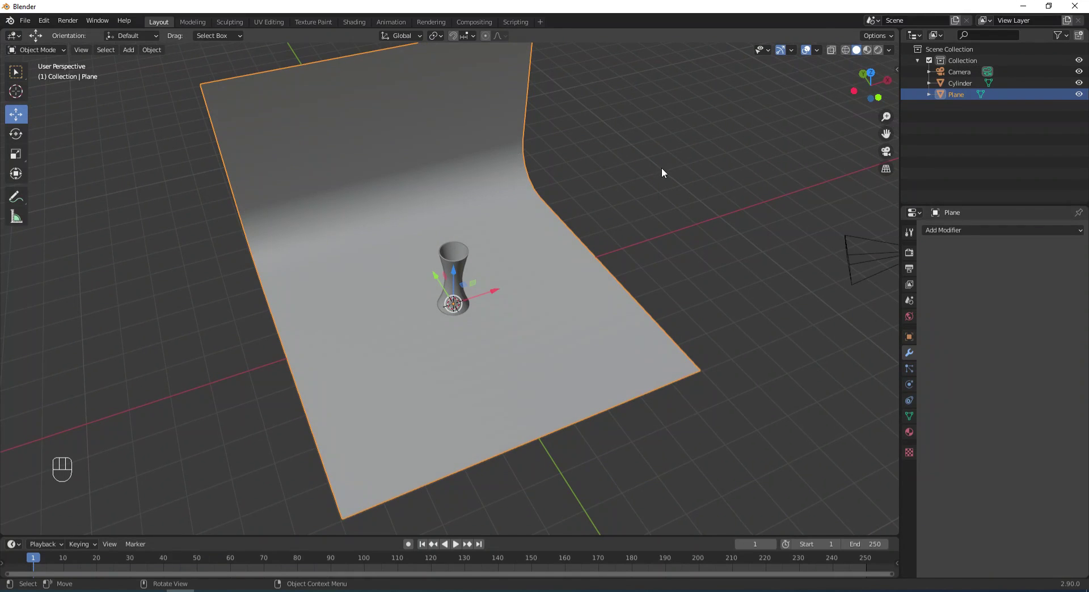
{"action": "middle_click_drag", "start_coordinate": [659, 168], "coordinate": [632, 149]}
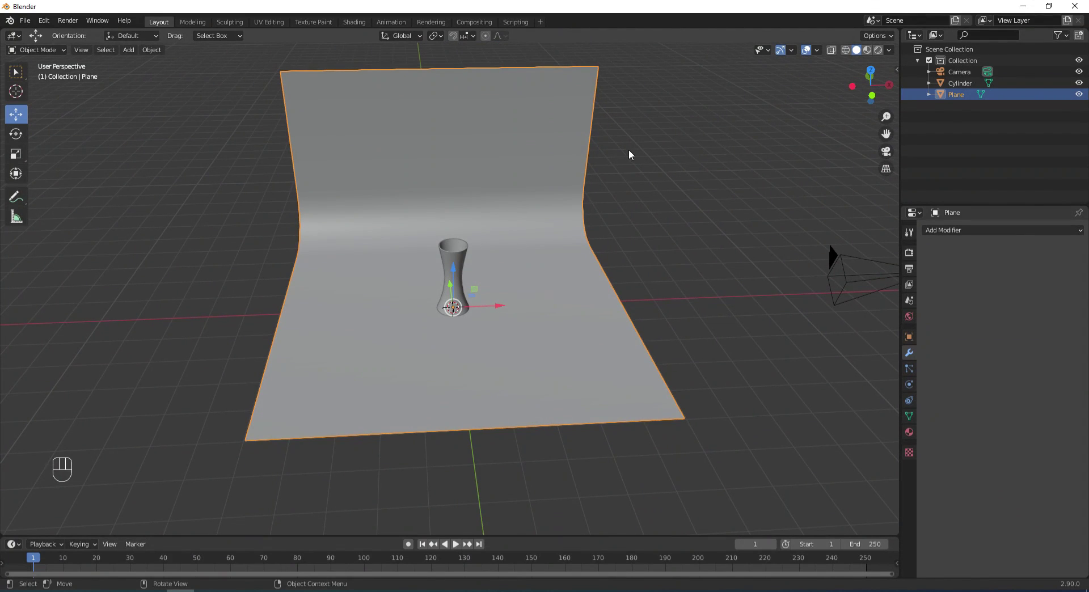
{"action": "scroll", "coordinate": [635, 212], "scroll_direction": "up", "scroll_amount": 4}
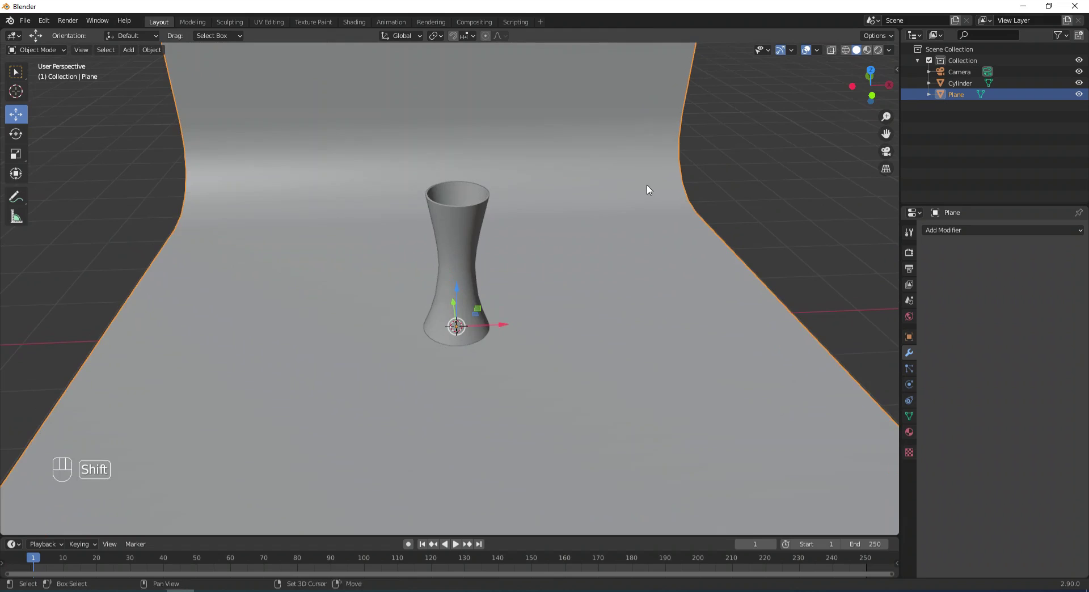
{"action": "scroll", "coordinate": [652, 204], "scroll_direction": "down", "scroll_amount": 4}
{"action": "middle_click_drag", "start_coordinate": [615, 204], "coordinate": [612, 202]}
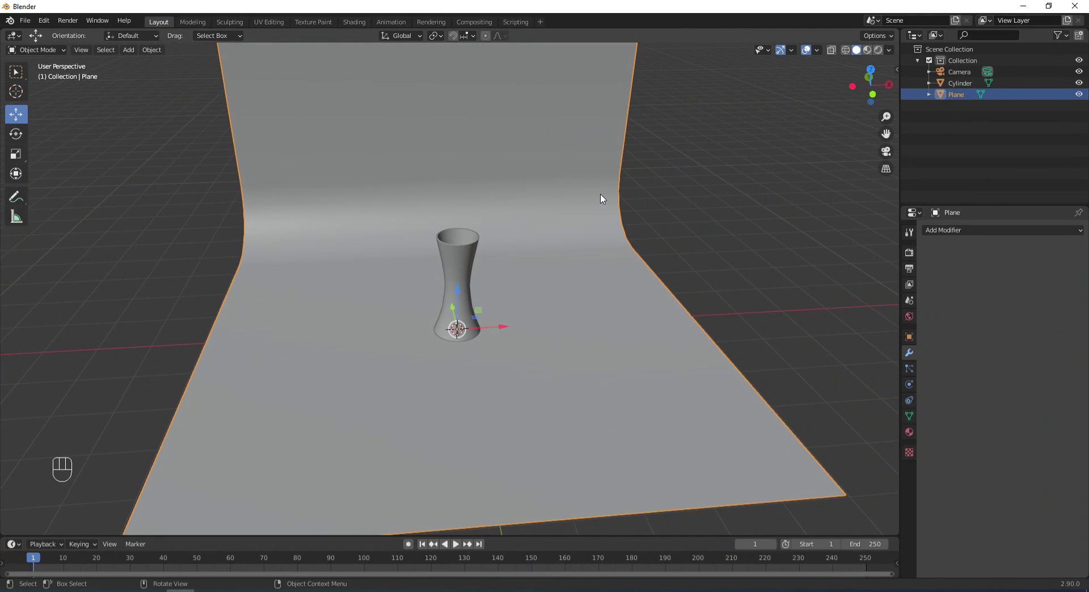
Append the Icosphere object, a soccer ball, from the file 008. Membuat Bola Kaki.blend
{"action": "left_click", "coordinate": [25, 21]}
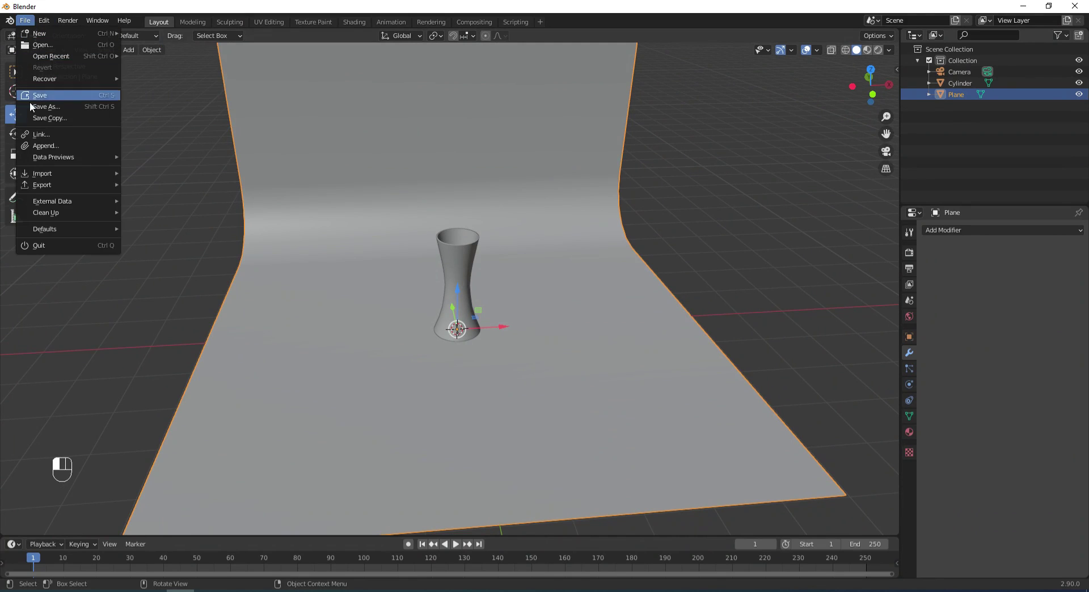
{"action": "left_click", "coordinate": [41, 147]}
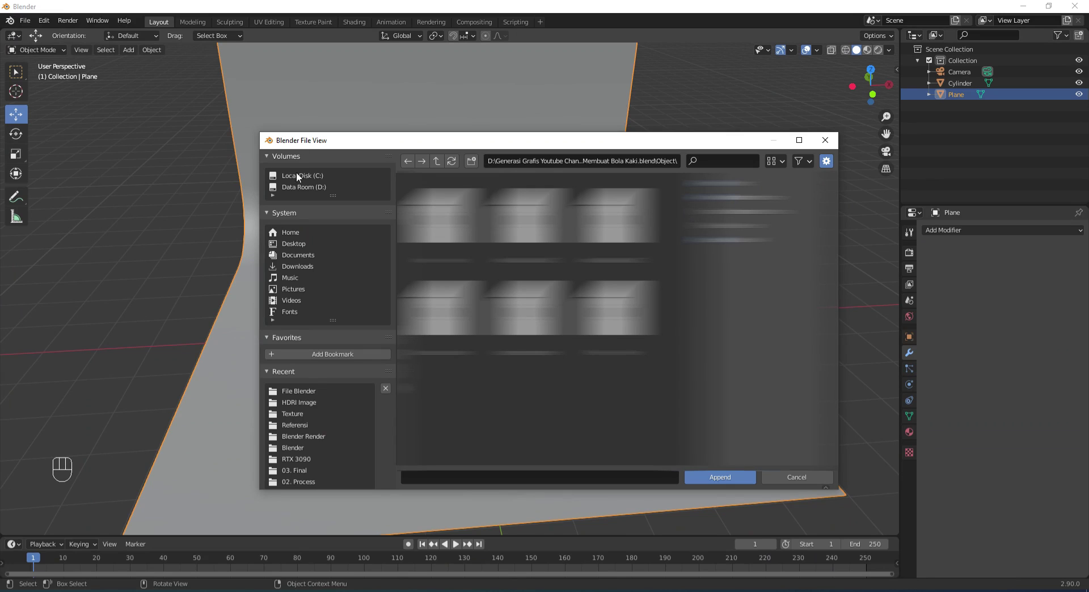
{"action": "left_click", "coordinate": [296, 187]}
{"action": "left_click", "coordinate": [444, 238]}
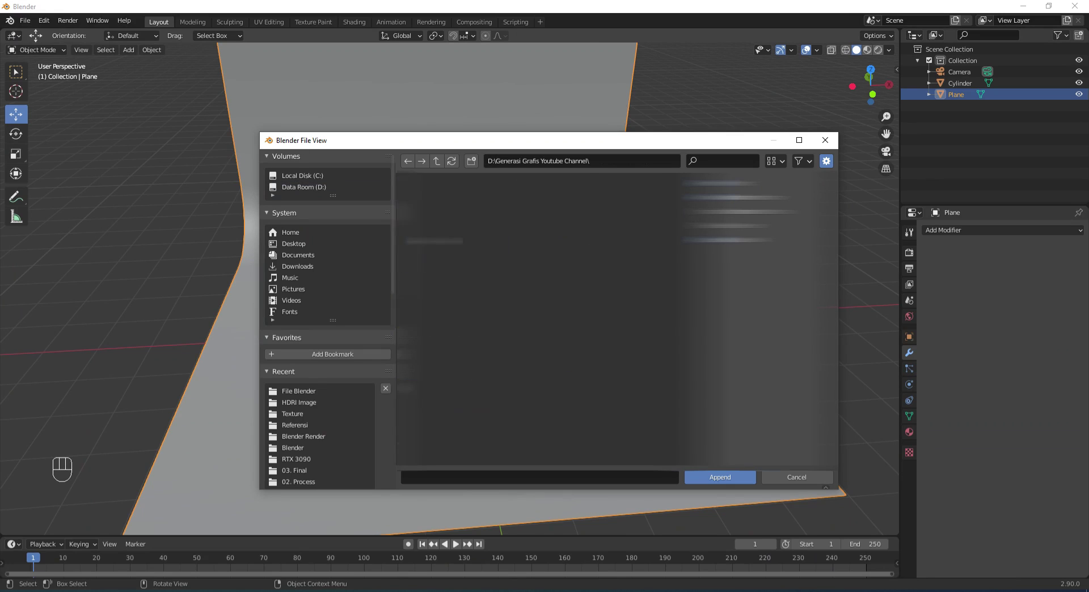
{"action": "scroll", "coordinate": [562, 358], "scroll_direction": "down", "scroll_amount": 1}
{"action": "double_click", "coordinate": [537, 389]}
{"action": "double_click", "coordinate": [531, 228]}
{"action": "double_click", "coordinate": [445, 239]}
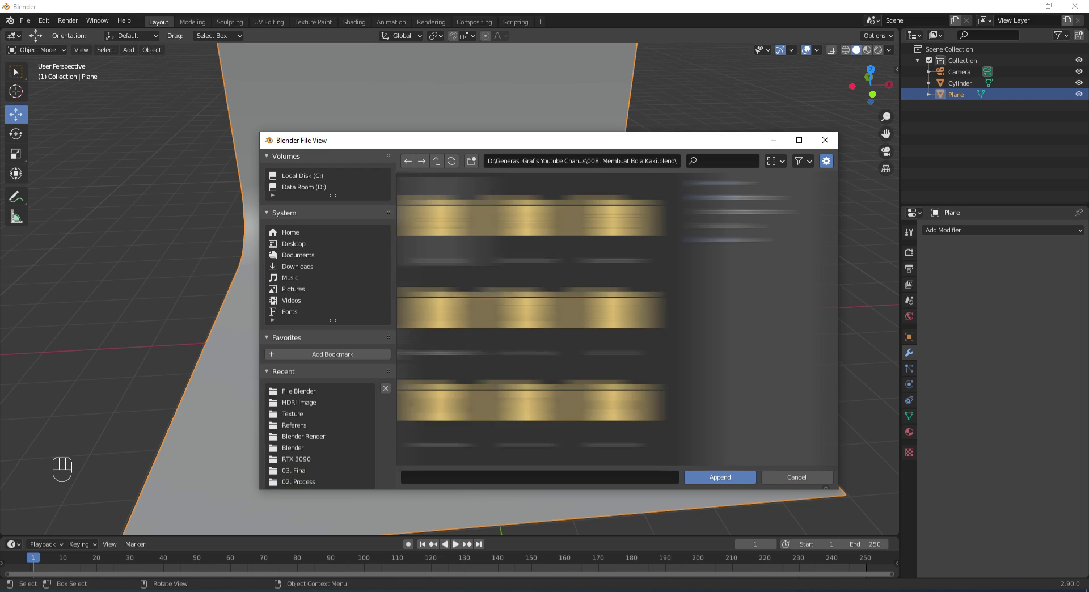
{"action": "double_click", "coordinate": [615, 403]}
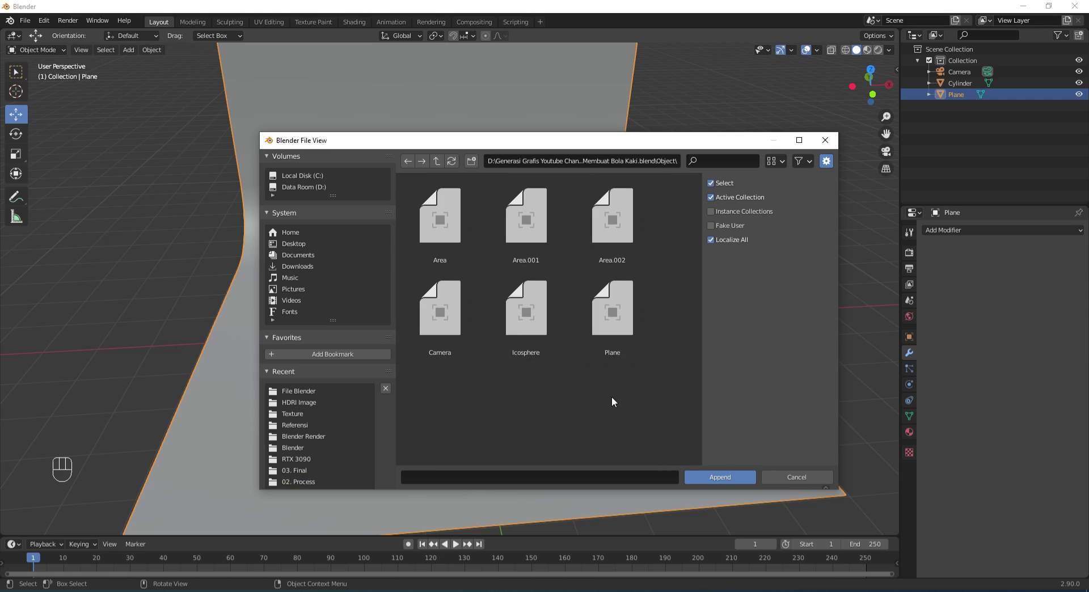
{"action": "double_click", "coordinate": [533, 313]}
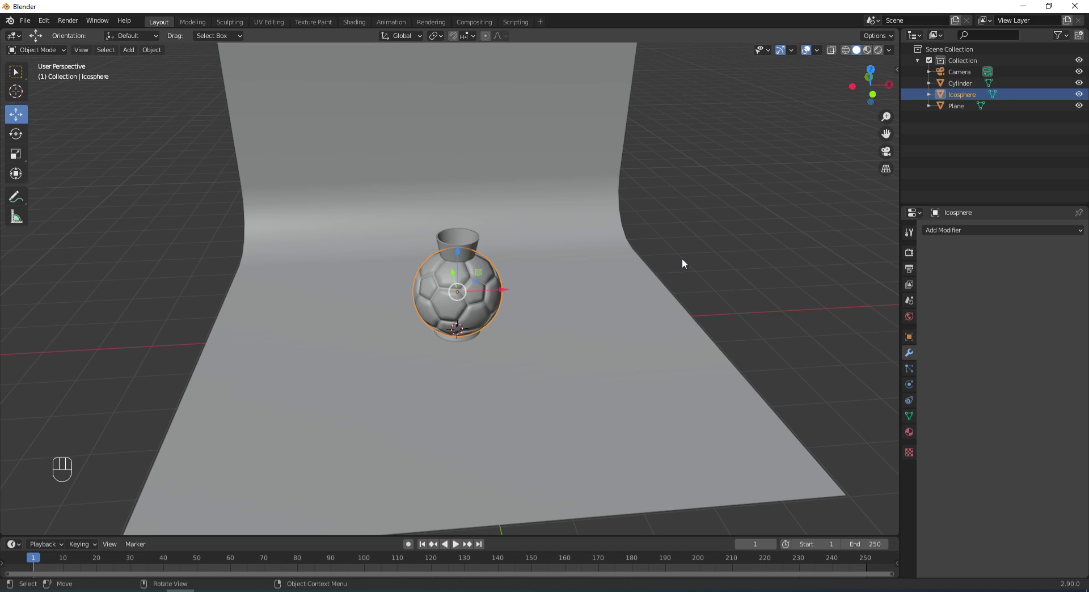
Move the soccer ball straight up along Z in front view until it rests on the vase's rim
{"action": "key", "text": "KP_1"}
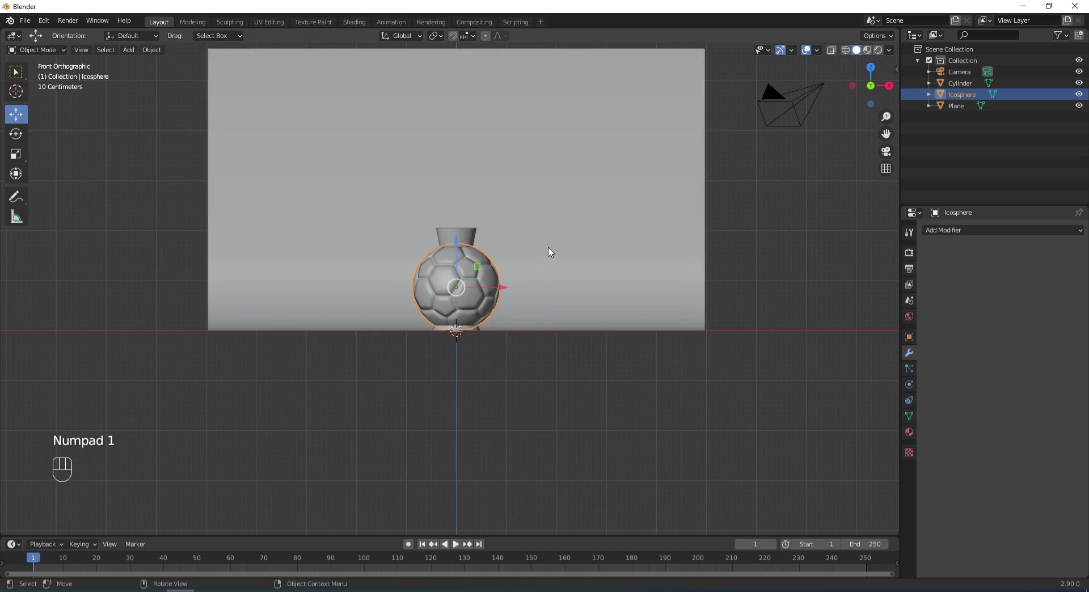
{"action": "scroll", "coordinate": [553, 253], "scroll_direction": "up", "scroll_amount": 2}
{"action": "middle_click_drag", "start_coordinate": [570, 238], "coordinate": [558, 327], "text": "shift"}
{"action": "scroll", "coordinate": [557, 328], "scroll_direction": "up", "scroll_amount": 1}
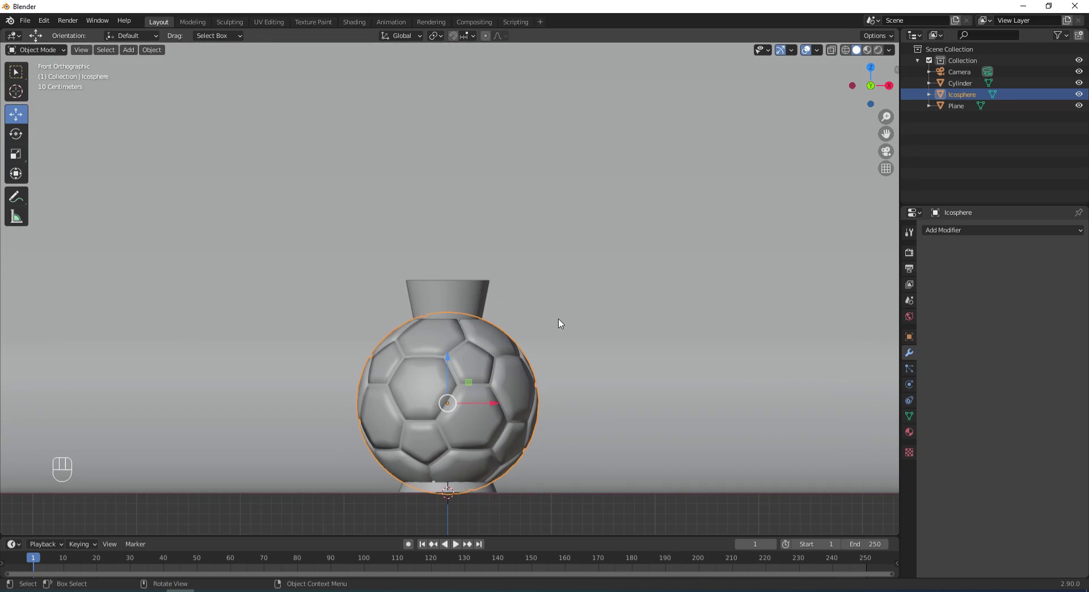
{"action": "left_click_drag", "start_coordinate": [449, 375], "coordinate": [441, 166]}
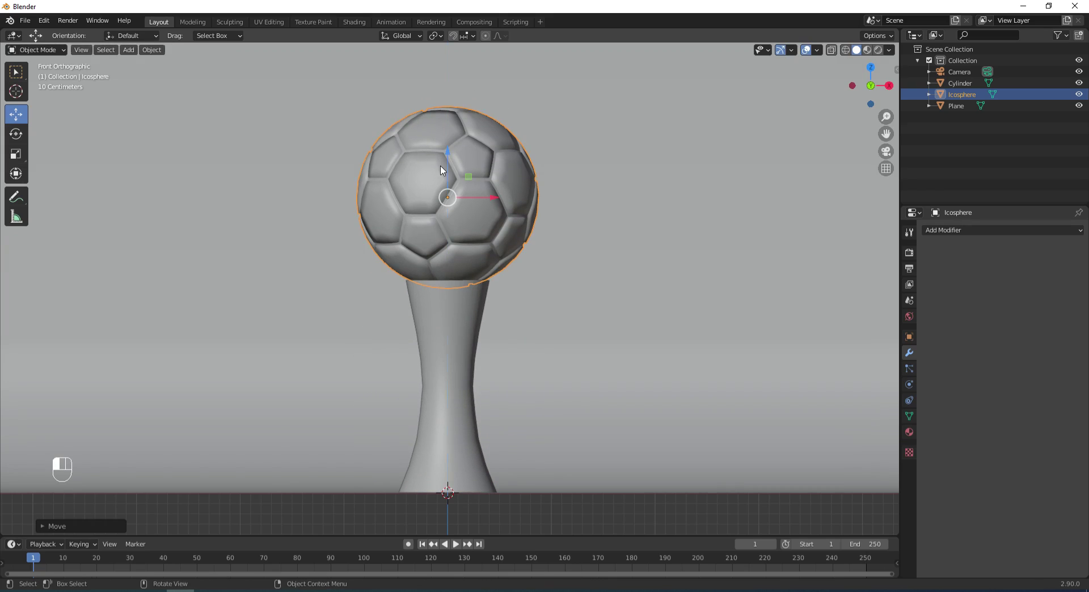
{"action": "left_click", "coordinate": [509, 305]}
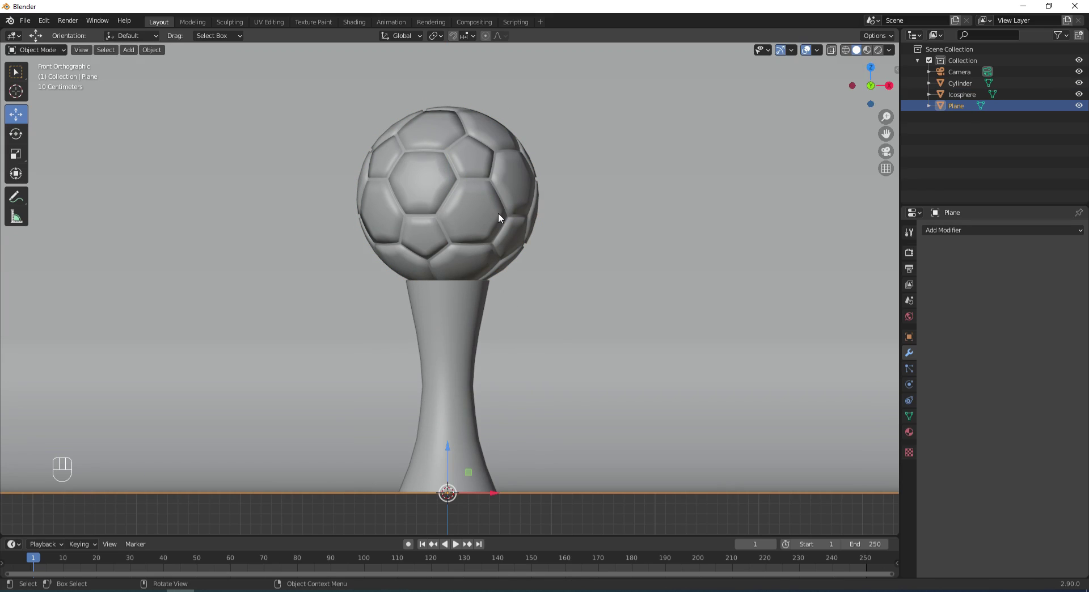
{"action": "left_click", "coordinate": [474, 196]}
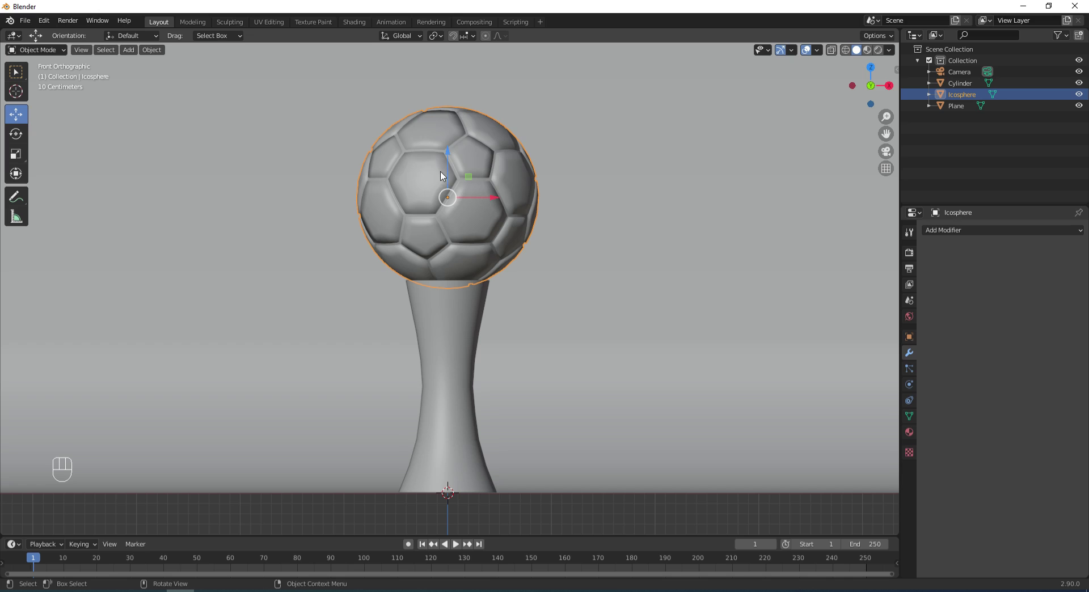
{"action": "left_click_drag", "start_coordinate": [446, 155], "coordinate": [453, 171]}
{"action": "left_click", "coordinate": [607, 236]}
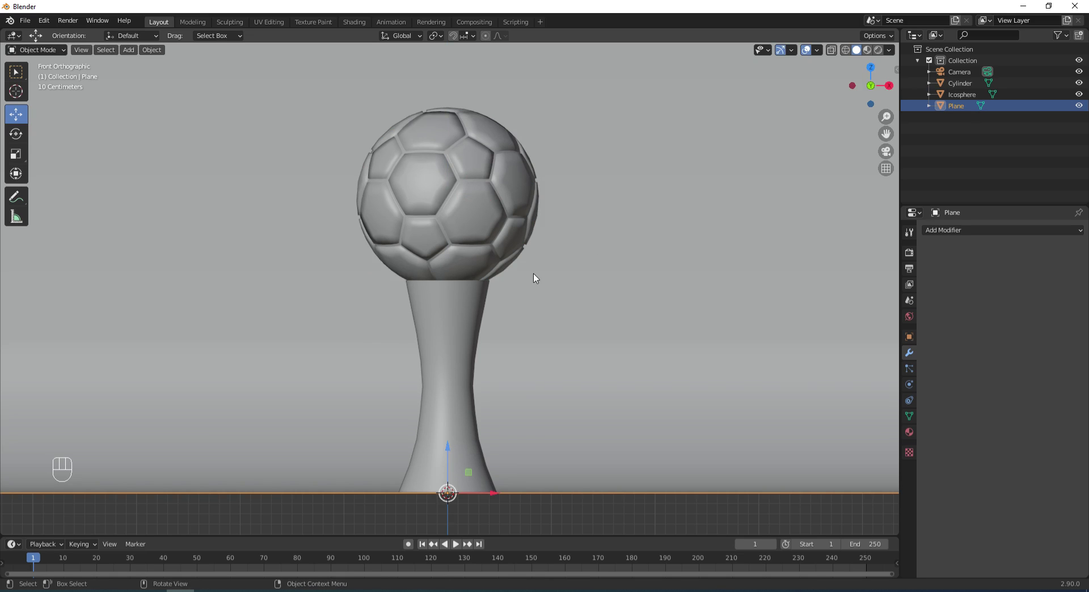
Add an area light and raise it above the ball to a Z location of about 4.69 m
{"action": "middle_click_drag", "start_coordinate": [645, 145], "coordinate": [627, 185]}
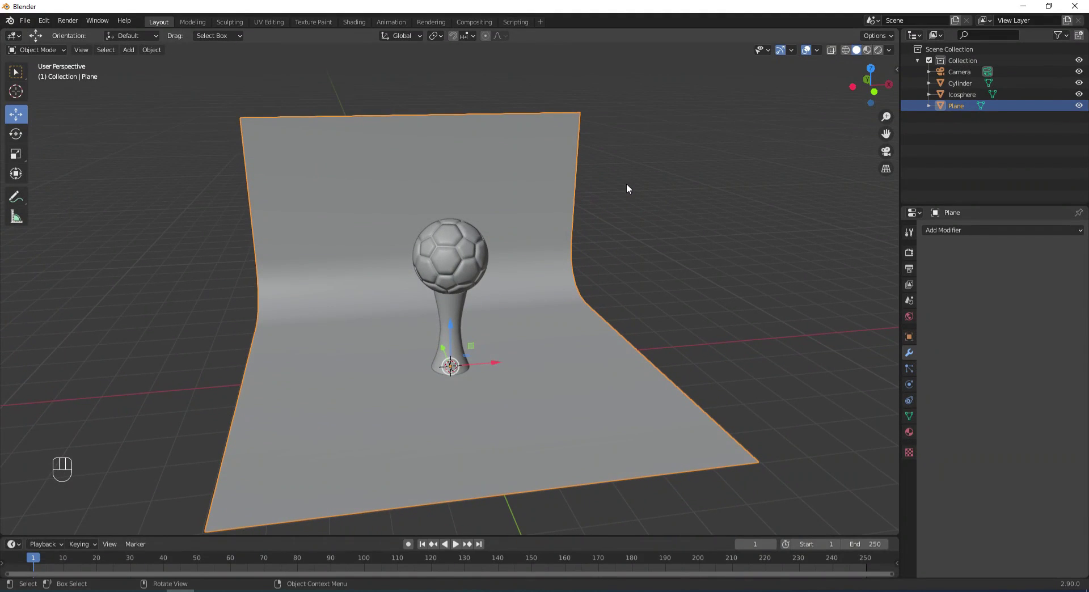
{"action": "left_click", "coordinate": [663, 224]}
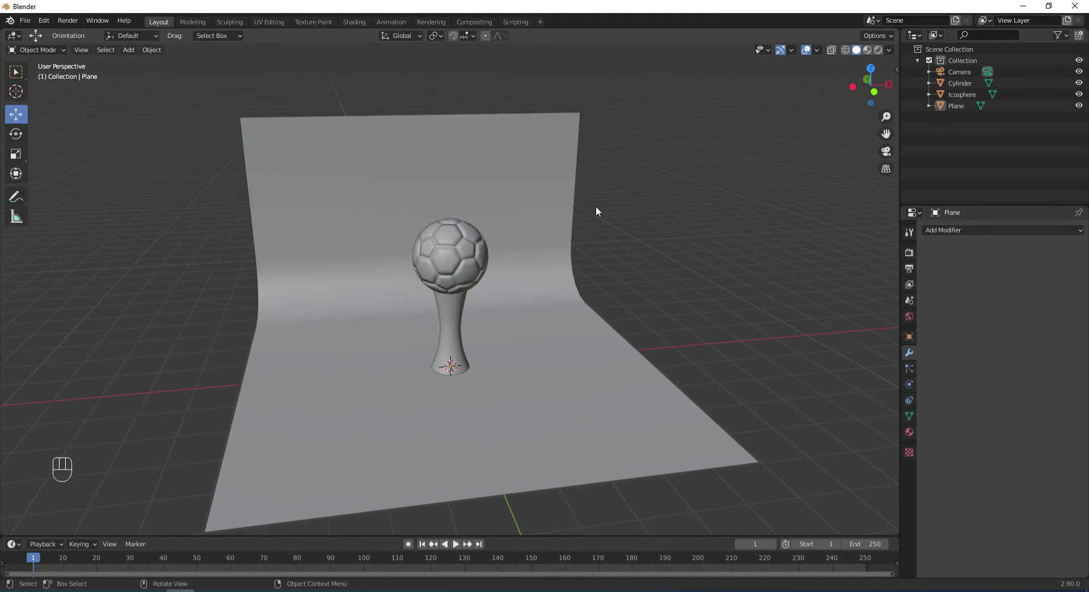
{"action": "key", "text": "shift+a"}
{"action": "mouse_move", "coordinate": [561, 346]}
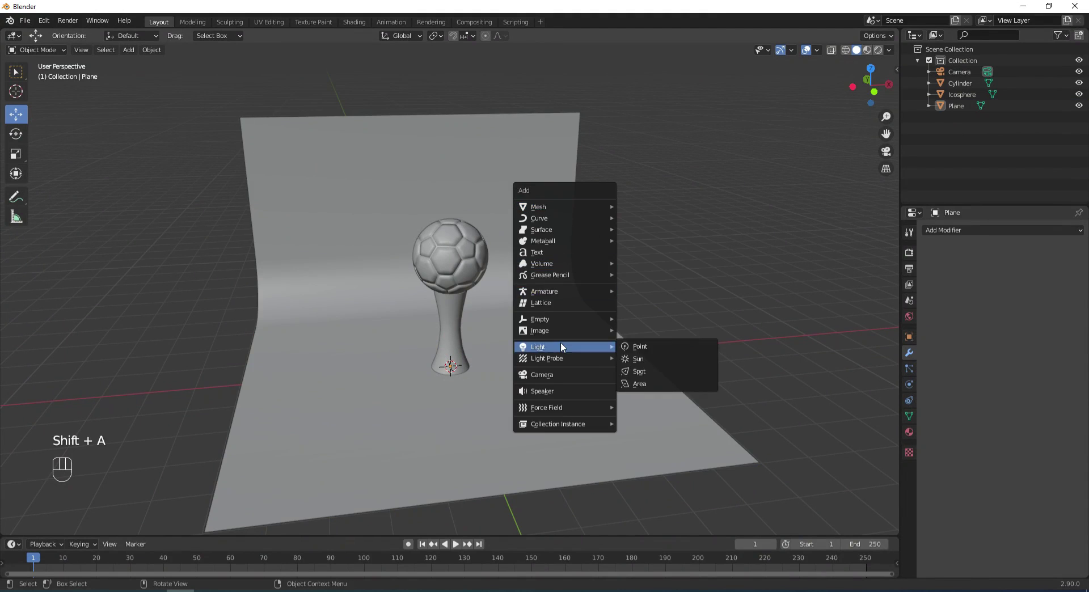
{"action": "left_click", "coordinate": [644, 383]}
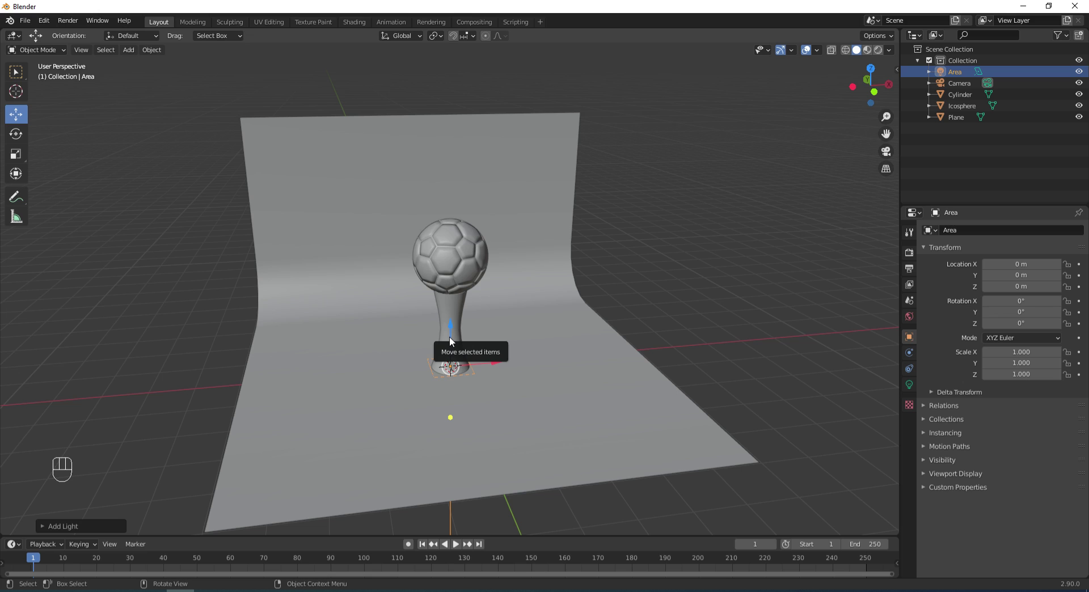
{"action": "left_click_drag", "start_coordinate": [450, 339], "coordinate": [453, 144]}
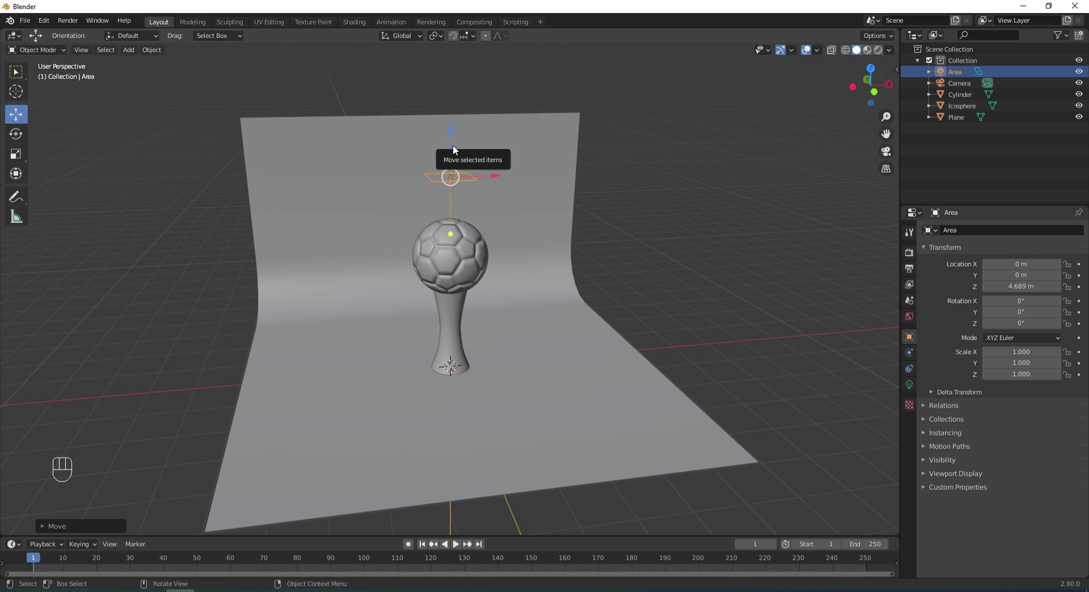
Move the area light in top view to about X -2.27 m, Y -2.98 m and enlarge its emitting area
{"action": "key", "text": "KP_7"}
{"action": "left_click_drag", "start_coordinate": [450, 256], "coordinate": [443, 373]}
{"action": "left_click_drag", "start_coordinate": [496, 414], "coordinate": [419, 420]}
{"action": "left_click_drag", "start_coordinate": [375, 372], "coordinate": [373, 380]}
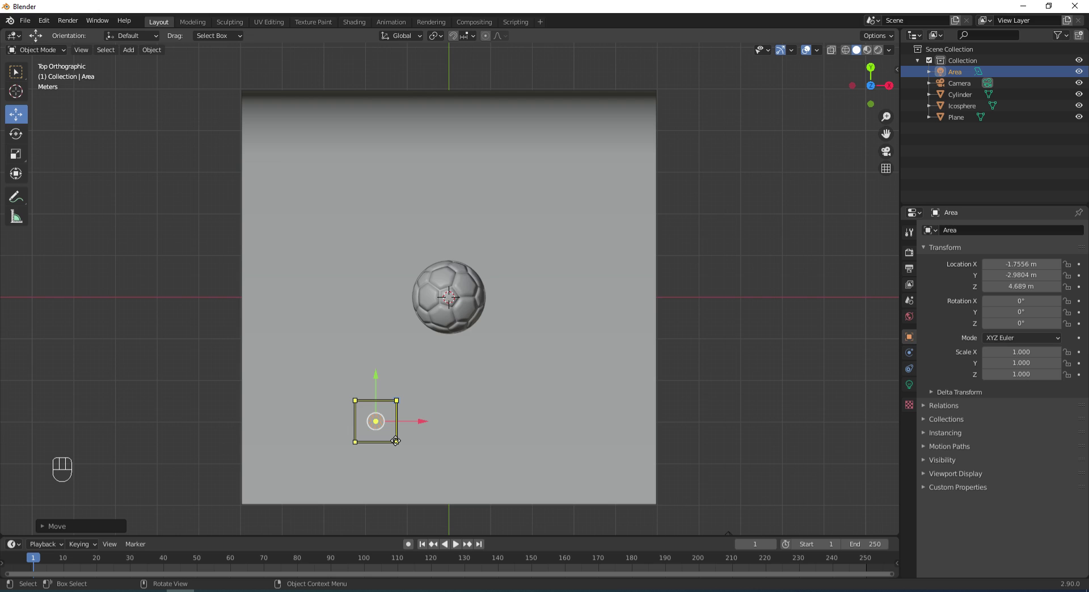
{"action": "left_click_drag", "start_coordinate": [395, 441], "coordinate": [480, 500]}
{"action": "left_click_drag", "start_coordinate": [417, 422], "coordinate": [395, 423]}
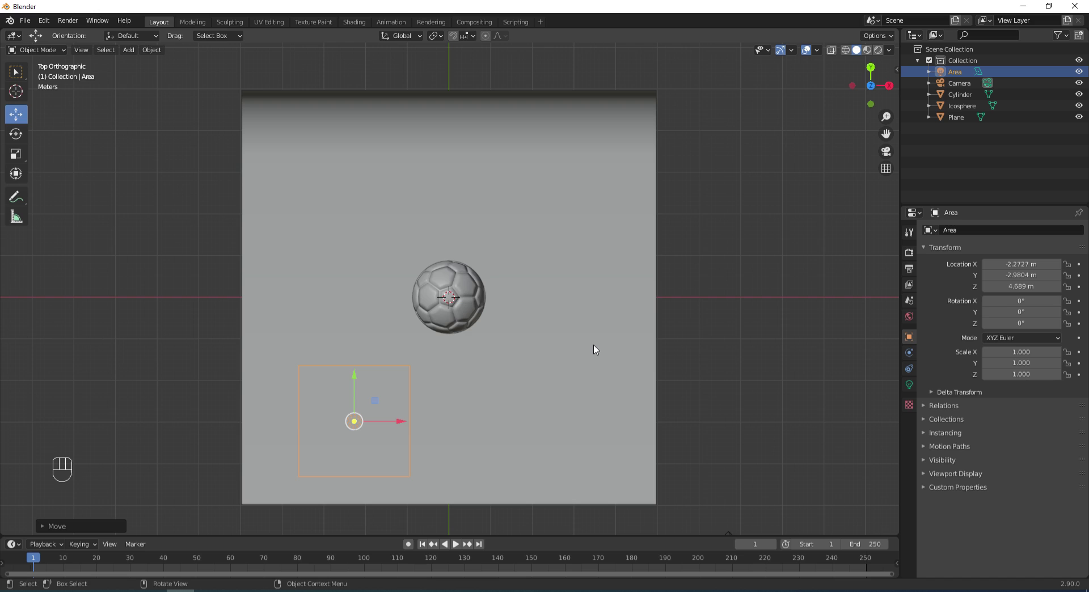
Rotate the area light about -45.5° in front view, and tilt it in right view toward the ball
{"action": "key", "text": "KP_1"}
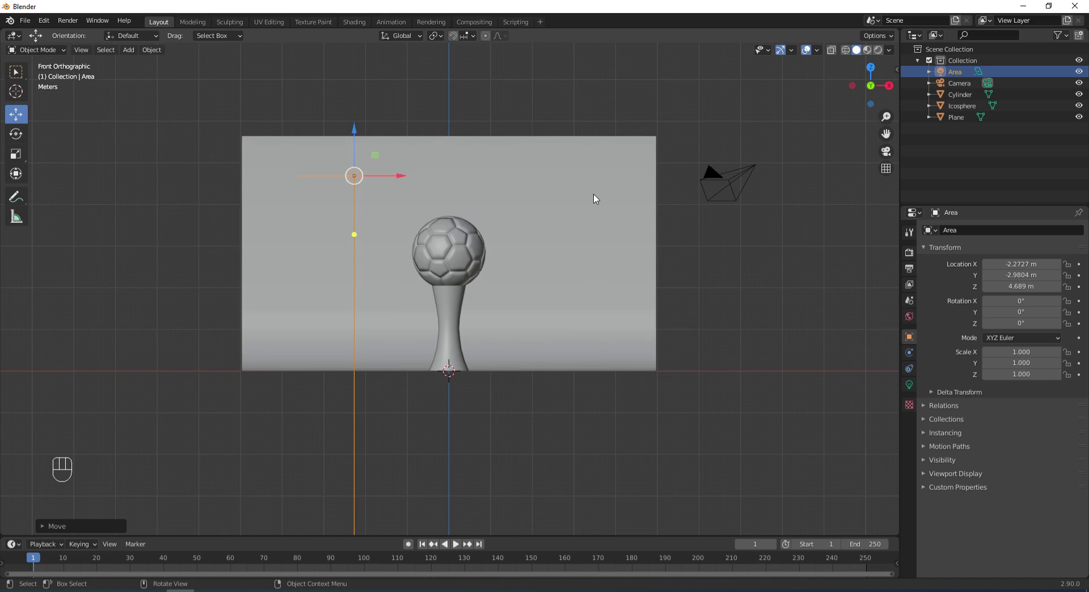
{"action": "key", "text": "r"}
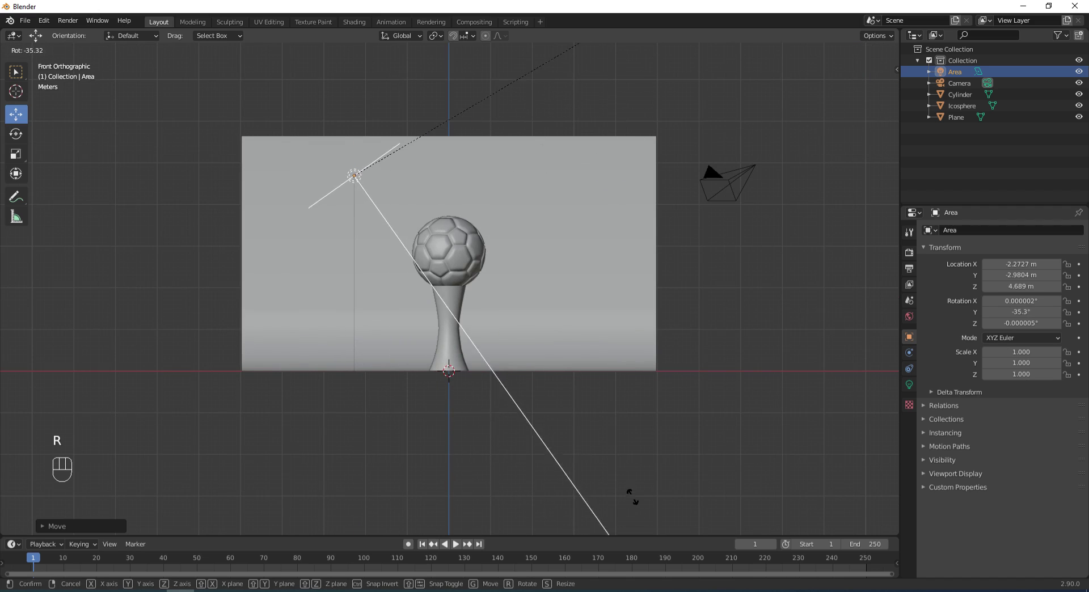
{"action": "left_click", "coordinate": [642, 410]}
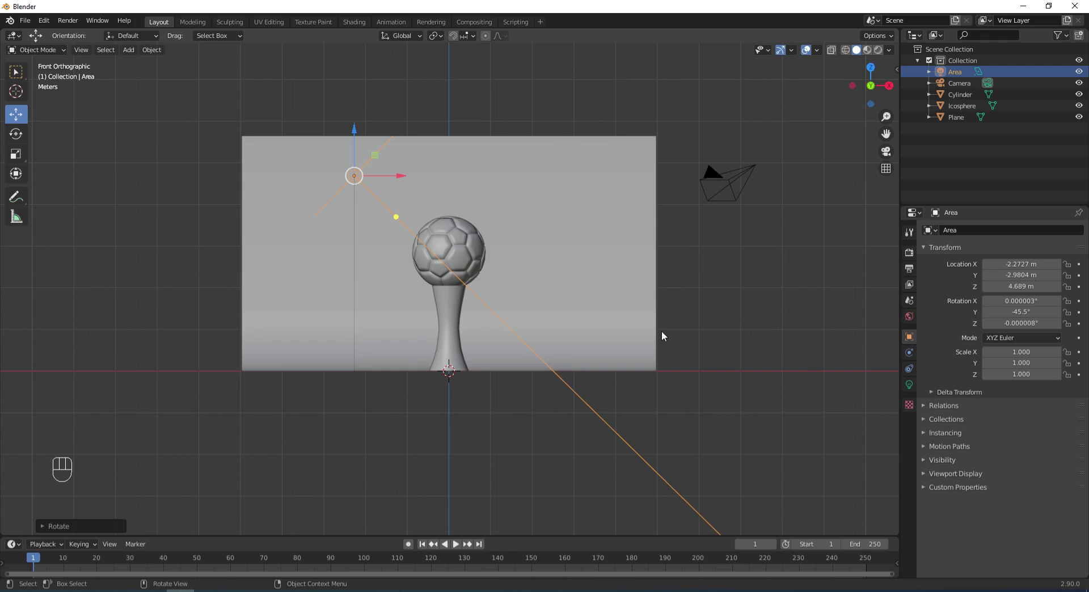
{"action": "key", "text": "KP_3"}
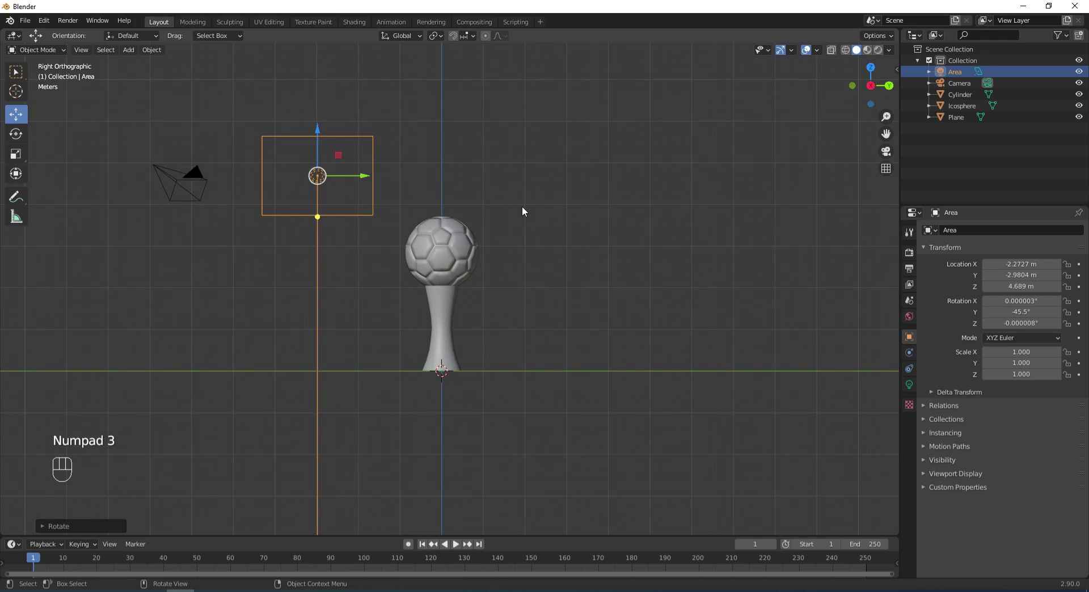
{"action": "key", "text": "r"}
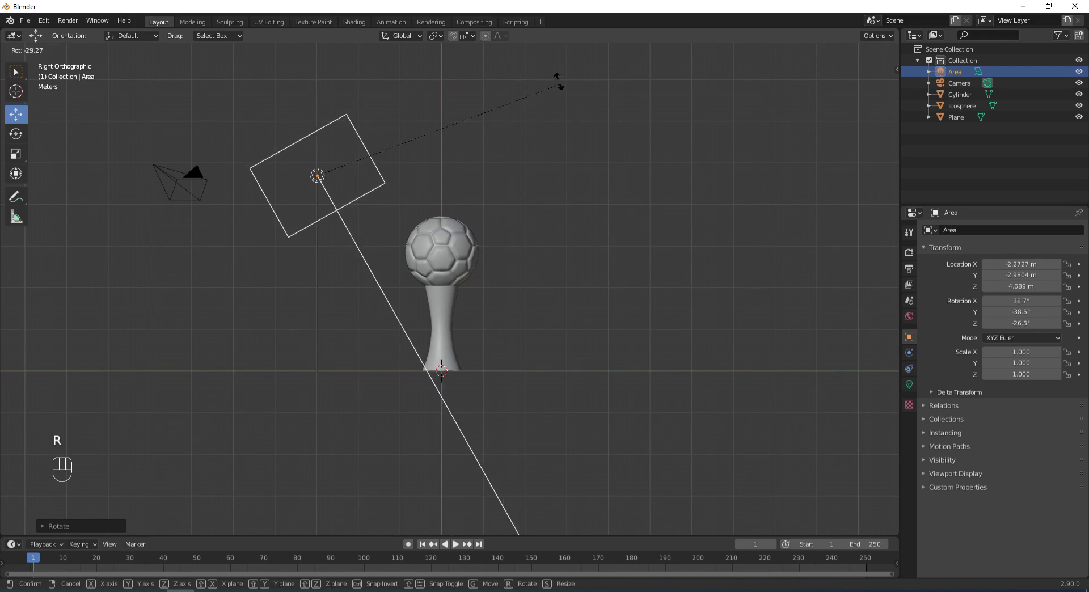
{"action": "left_click", "coordinate": [584, 396]}
Rotate the area light in top view to a Z rotation of about -19.5° so it aims at the ball
{"action": "middle_click_drag", "start_coordinate": [556, 146], "coordinate": [597, 229]}
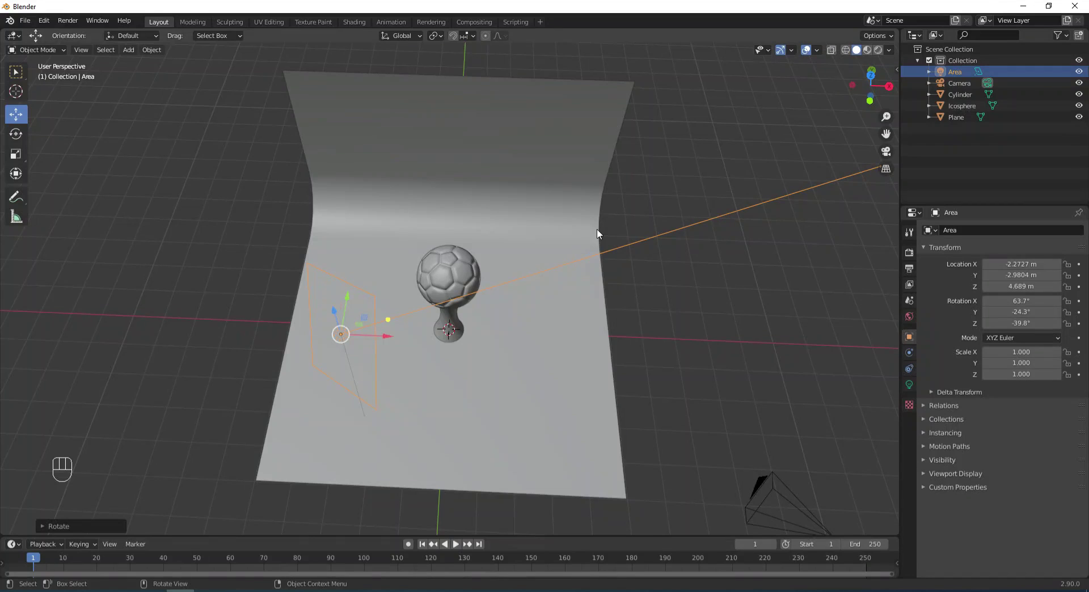
{"action": "key", "text": "KP_7"}
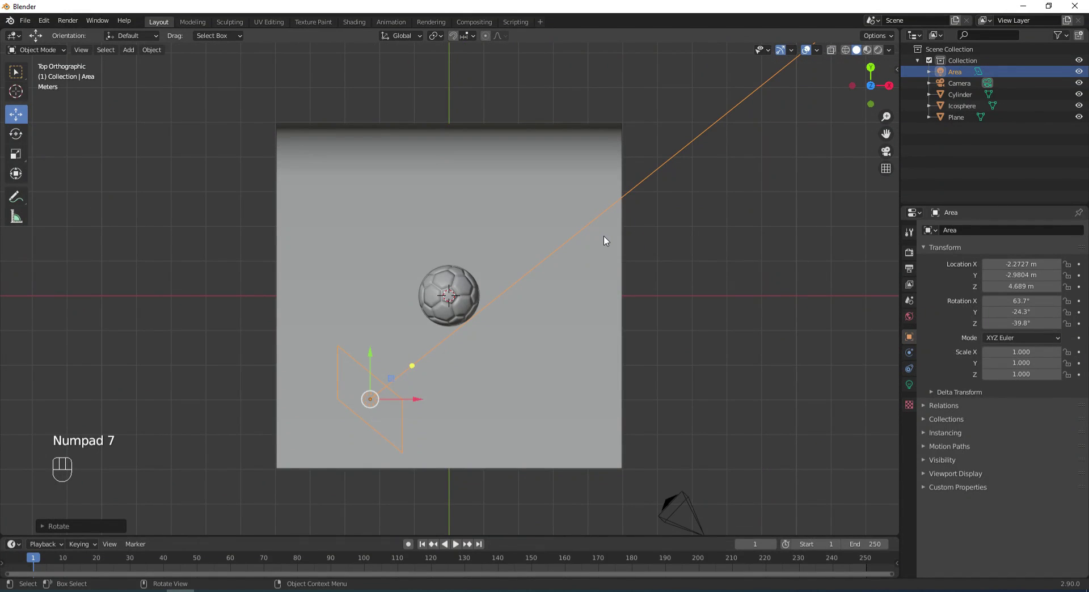
{"action": "key", "text": "r"}
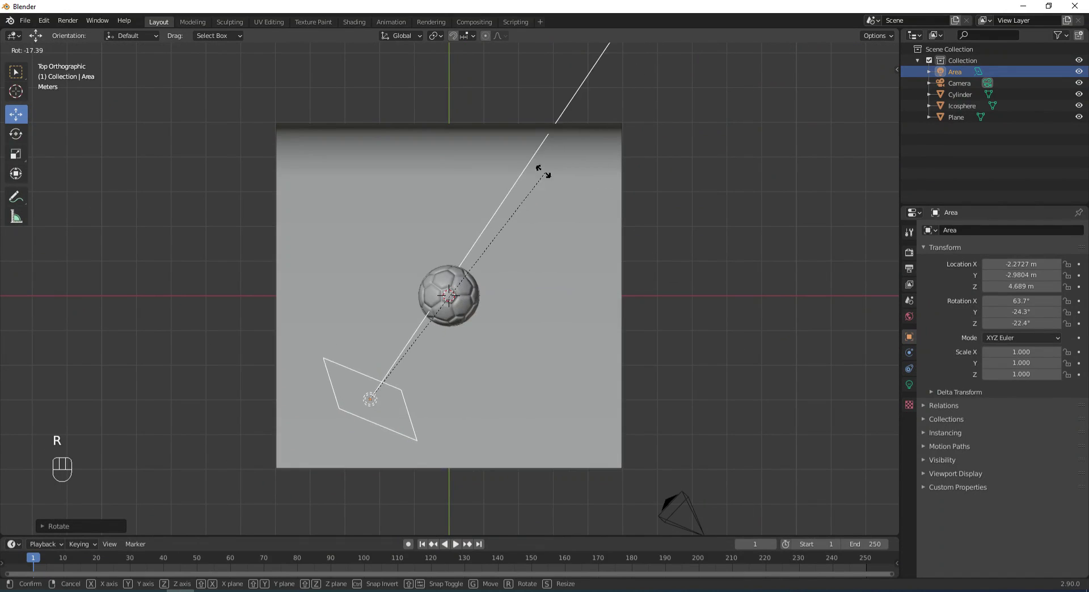
{"action": "left_click", "coordinate": [532, 165]}
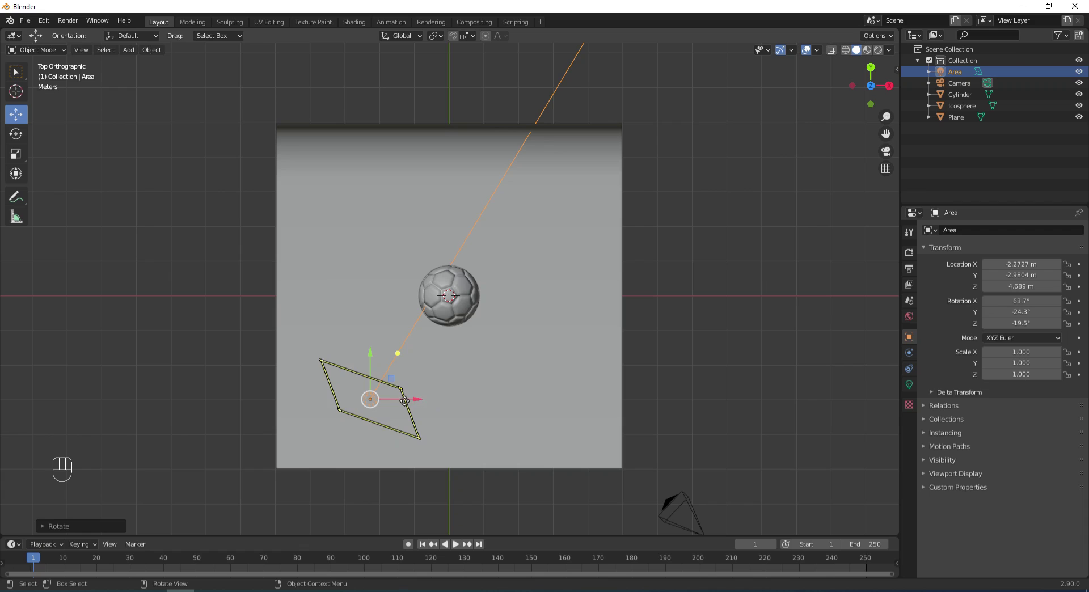
Duplicate the area light along X to about 2.43 m and rotate the copy to about 43.4° in Z, aiming at the ball
{"action": "key", "text": "shift+d"}
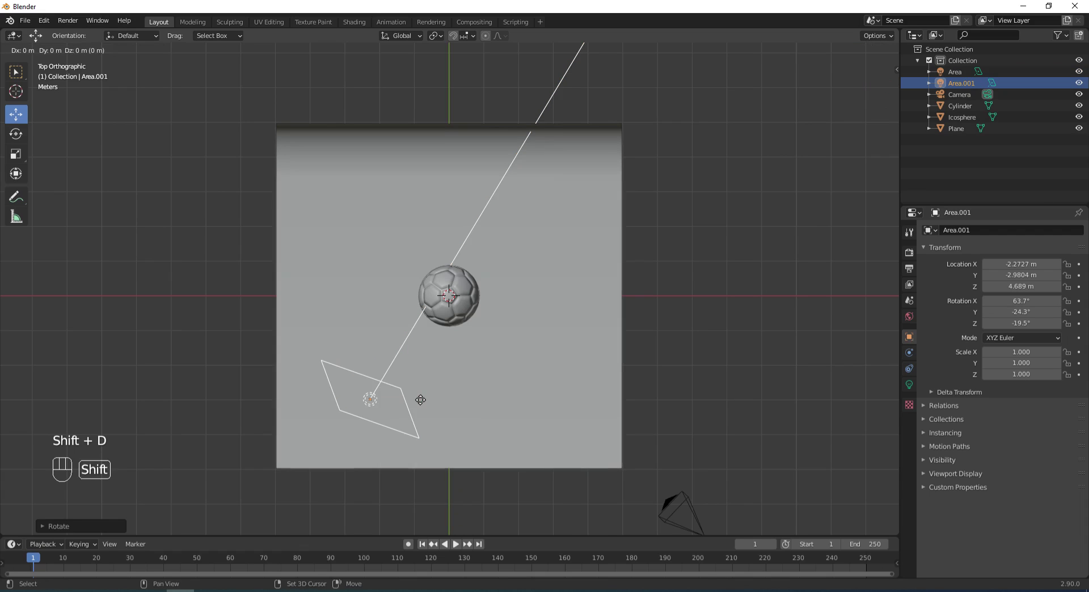
{"action": "key", "text": "x"}
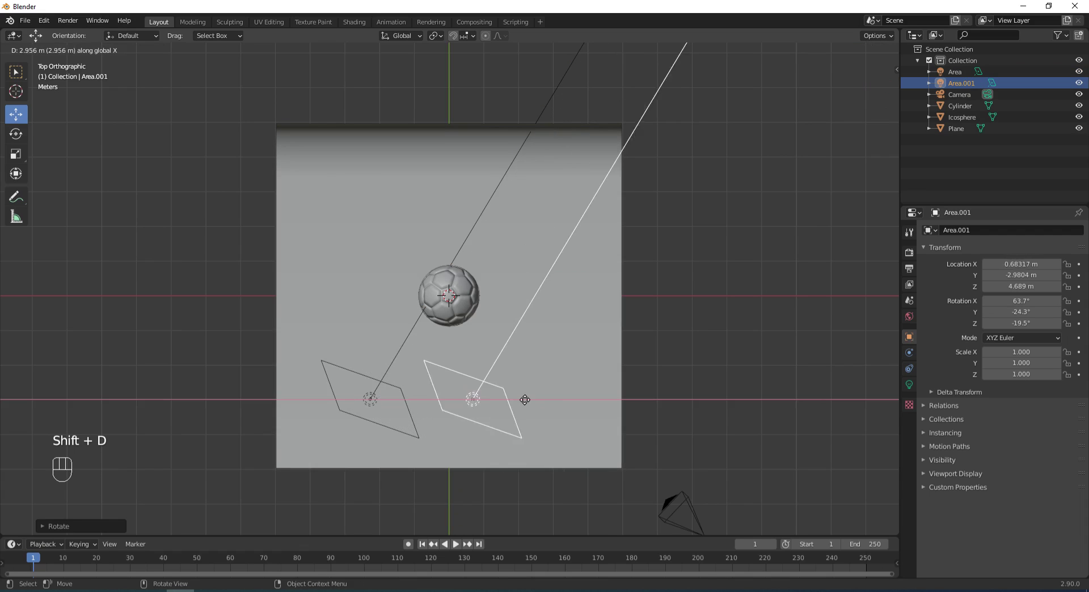
{"action": "left_click", "coordinate": [584, 406]}
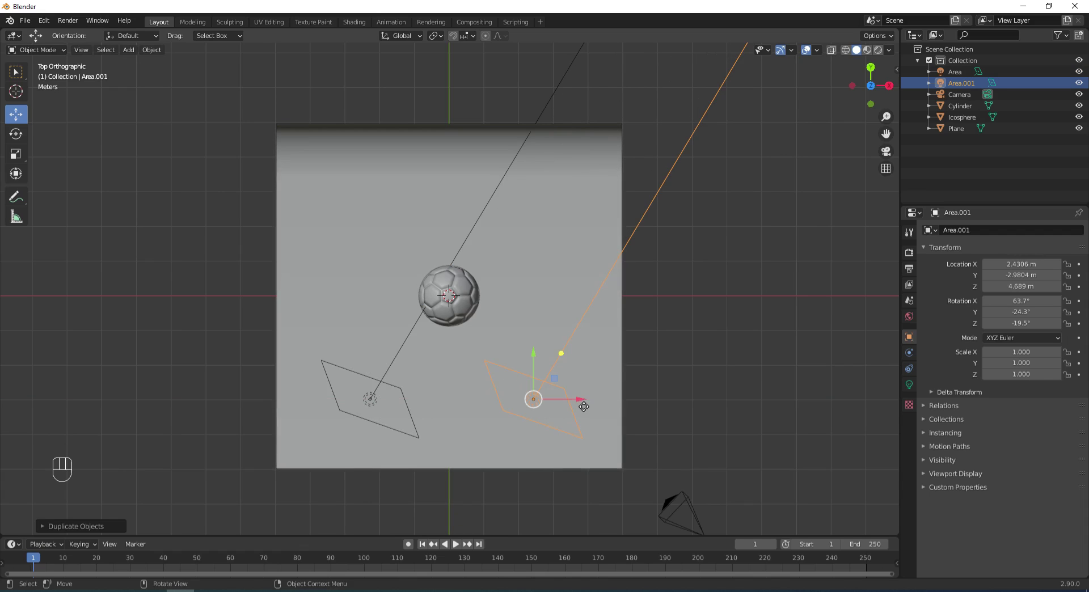
{"action": "key", "text": "r"}
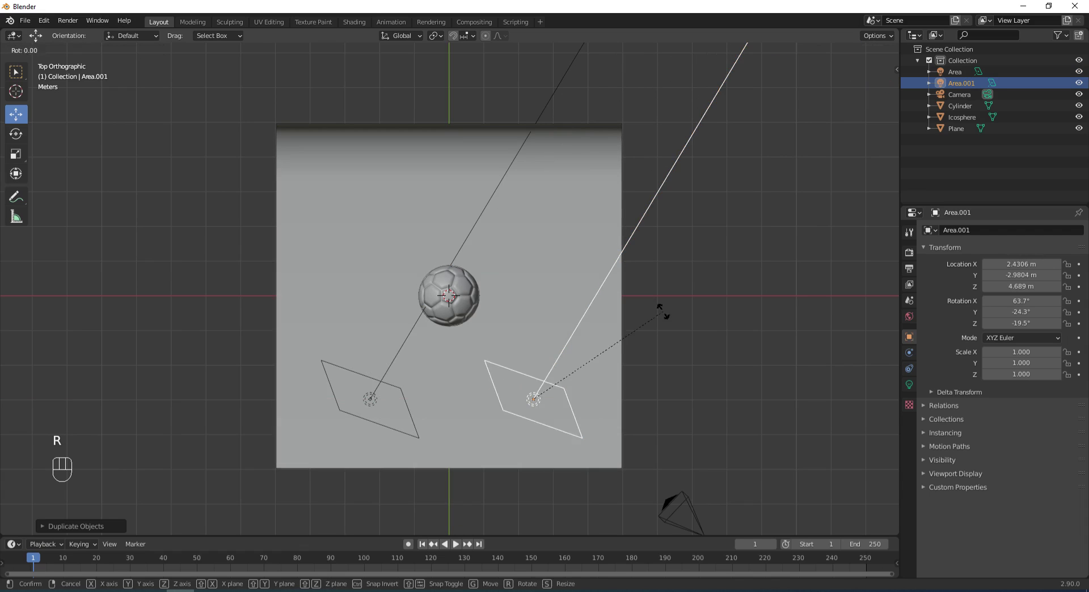
{"action": "left_click", "coordinate": [510, 223]}
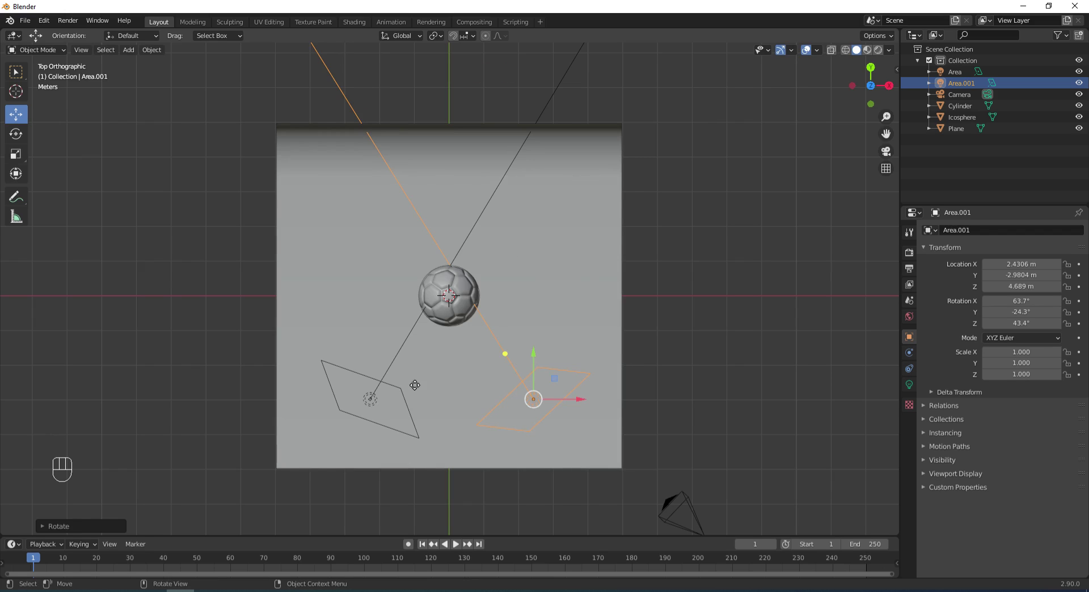
Show the viewport in rendered shading and set the world background color to black with a value of 0
{"action": "left_click", "coordinate": [397, 389]}
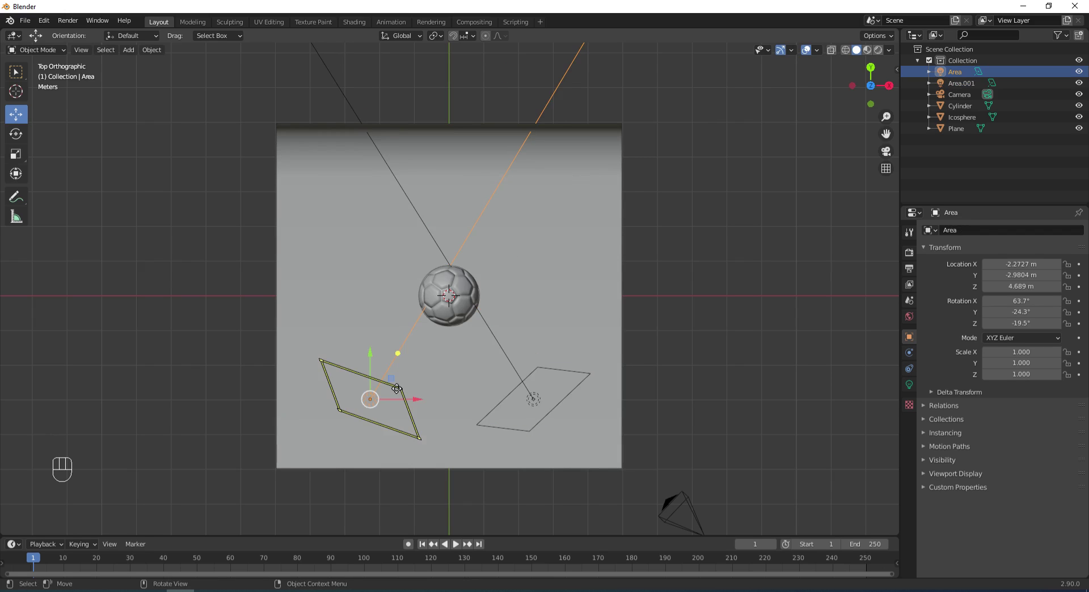
{"action": "left_click", "coordinate": [909, 386]}
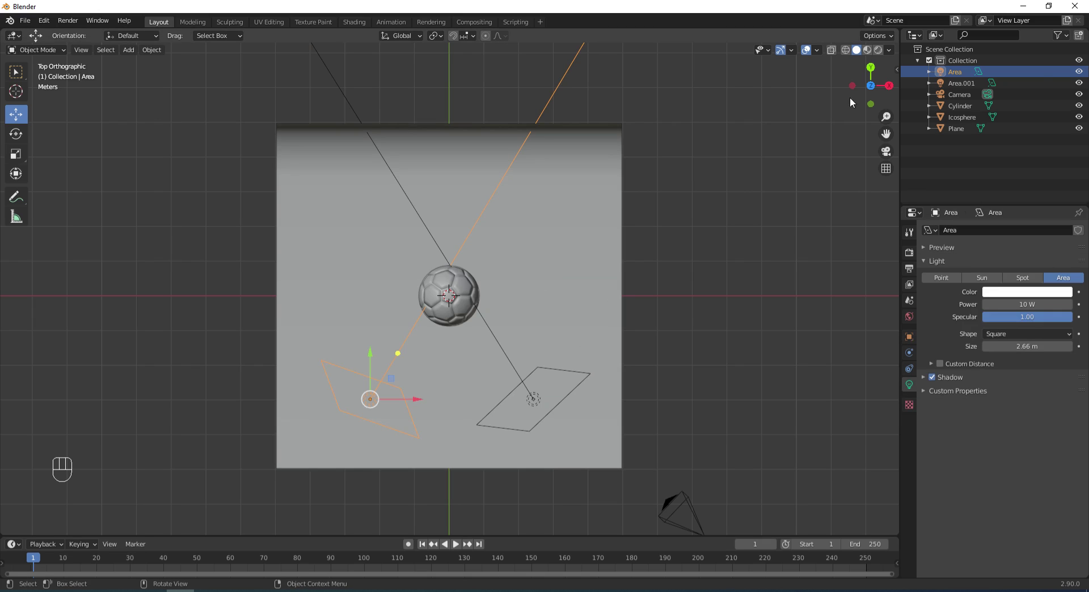
{"action": "left_click", "coordinate": [878, 50]}
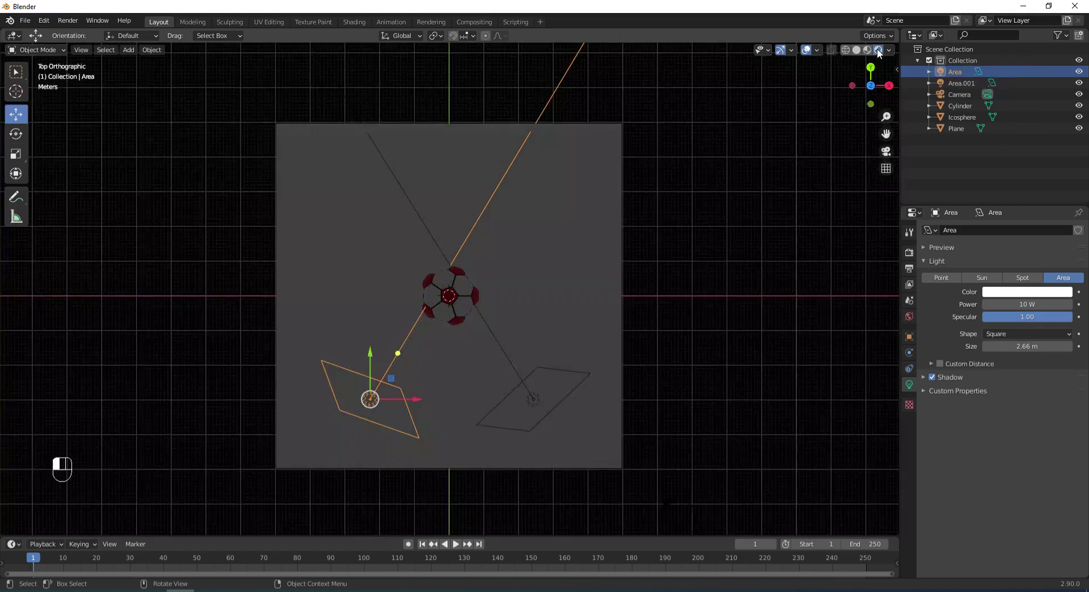
{"action": "left_click", "coordinate": [909, 318]}
{"action": "left_click", "coordinate": [1028, 306]}
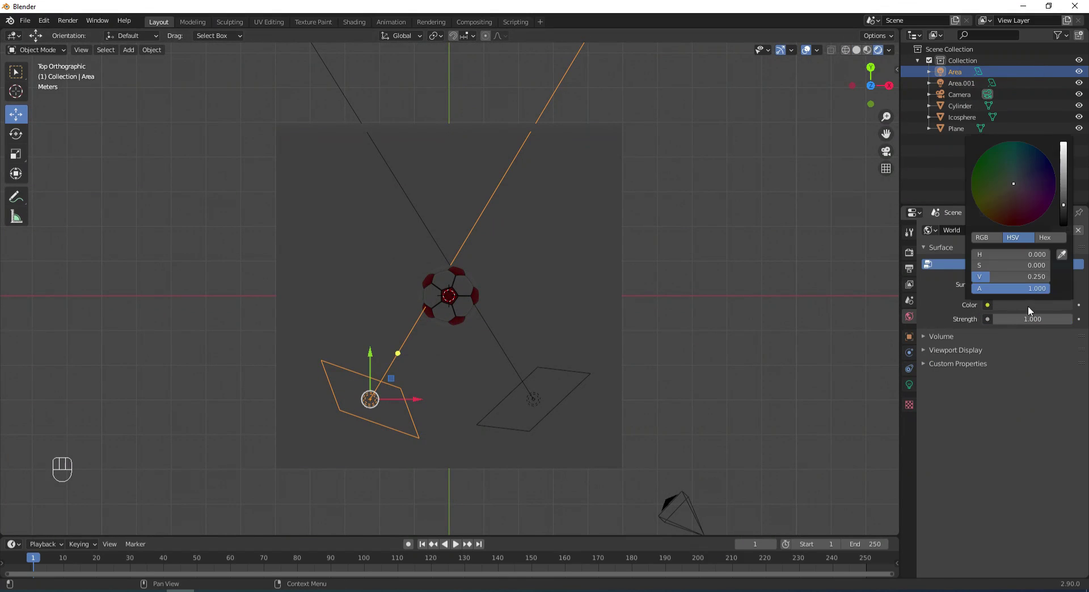
{"action": "left_click_drag", "start_coordinate": [1064, 202], "coordinate": [1064, 224]}
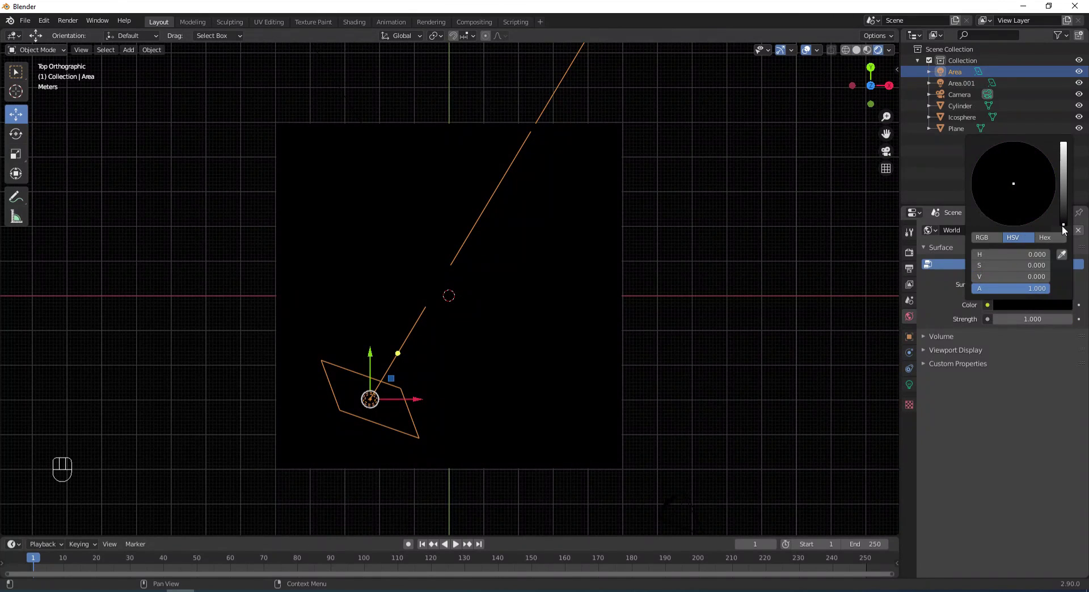
Set the power of the original area light to 300 W
{"action": "left_click", "coordinate": [909, 384]}
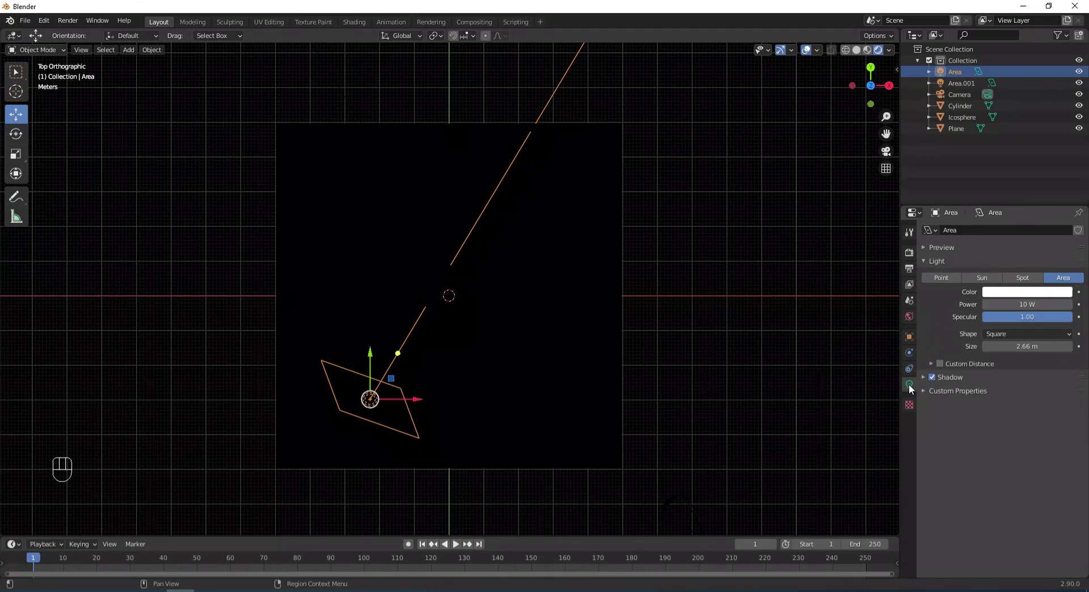
{"action": "left_click", "coordinate": [1019, 304]}
{"action": "type", "text": "300"}
{"action": "key", "text": "Return"}
{"action": "mouse_move", "coordinate": [624, 272]}
{"action": "middle_mouse_down"}
{"action": "mouse_move", "coordinate": [607, 301]}
{"action": "mouse_move", "coordinate": [626, 253]}
{"action": "middle_mouse_up"}
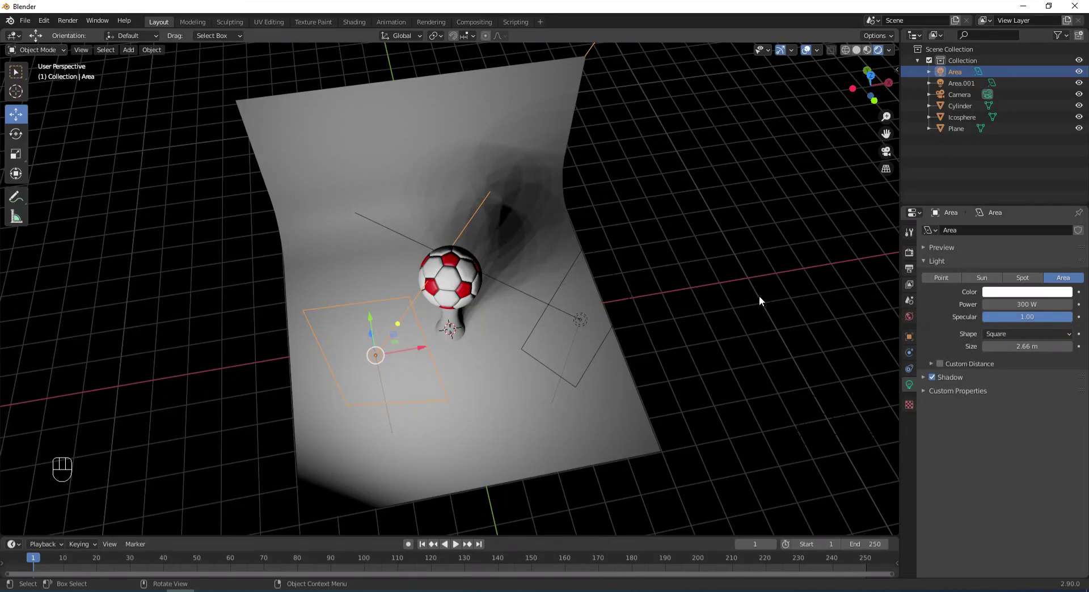
Tint the original area light pale pink, keeping its shape as Square
{"action": "left_click", "coordinate": [1014, 293]}
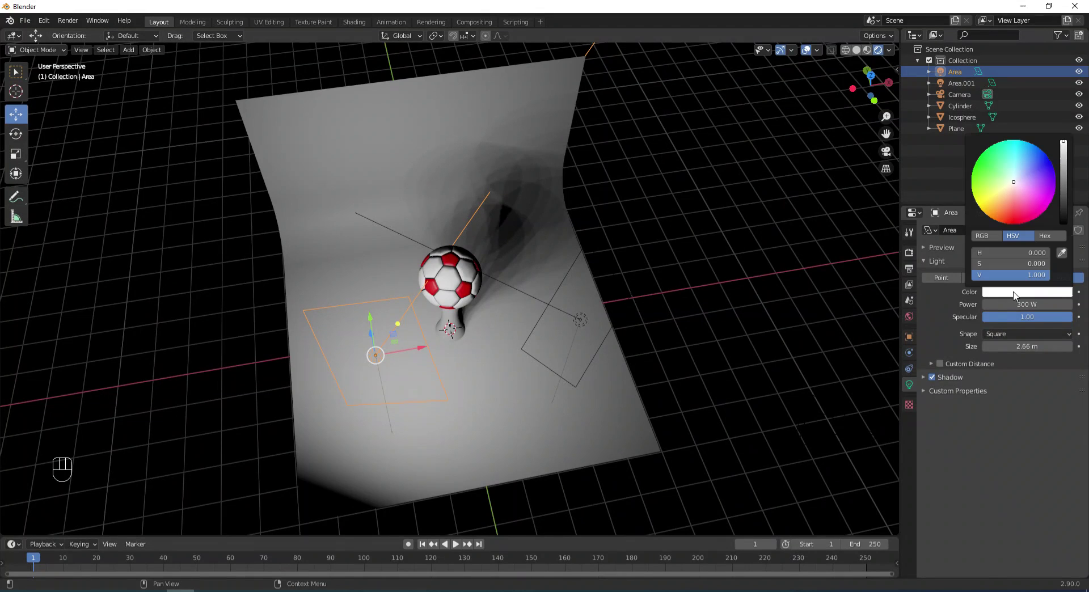
{"action": "left_click", "coordinate": [1014, 194]}
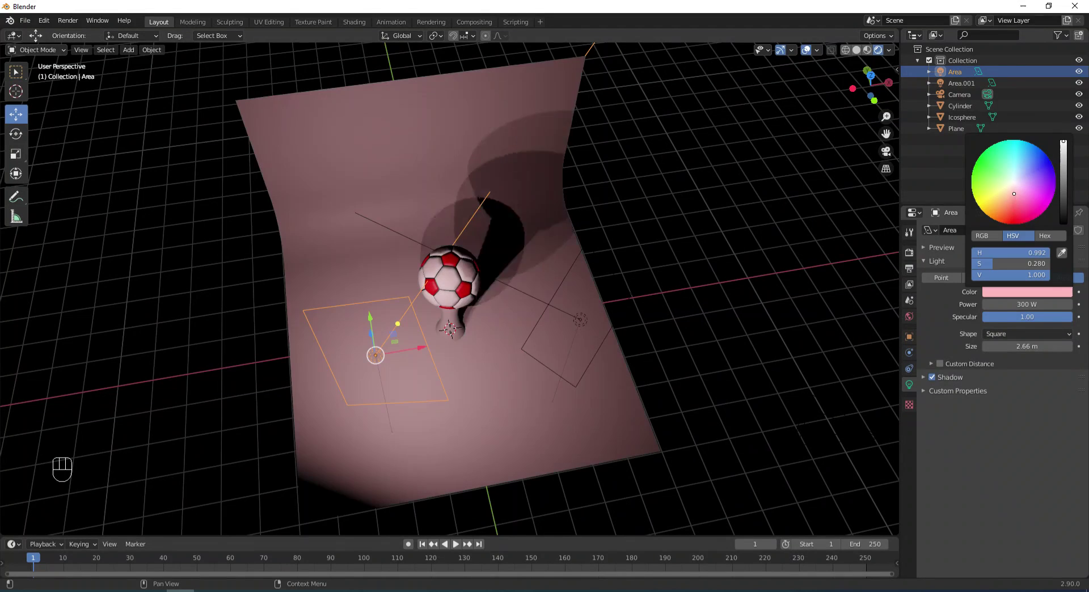
{"action": "left_click", "coordinate": [1013, 193]}
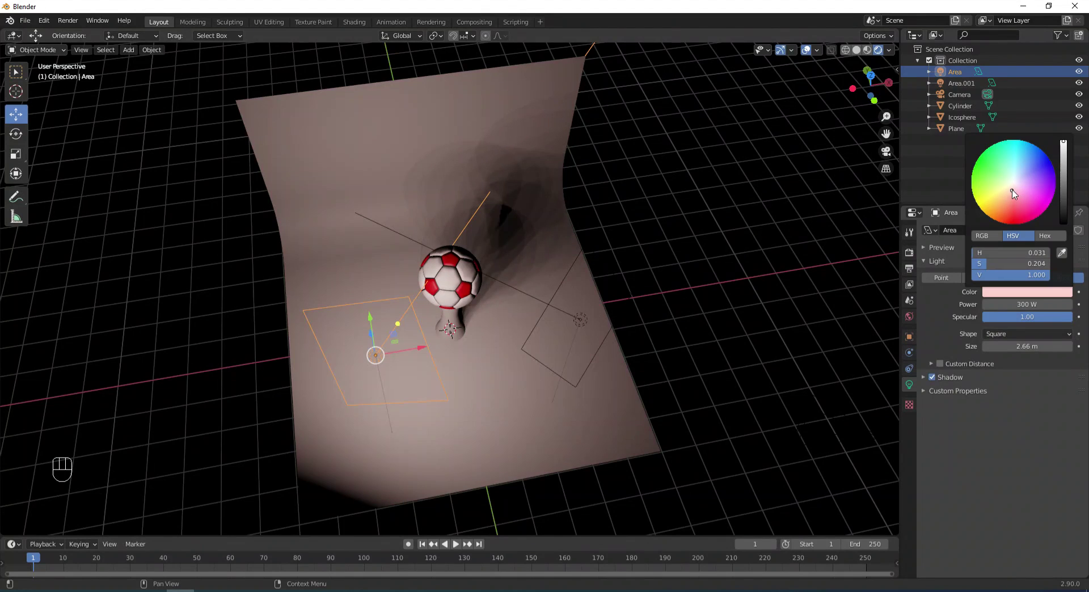
{"action": "left_click", "coordinate": [1012, 194]}
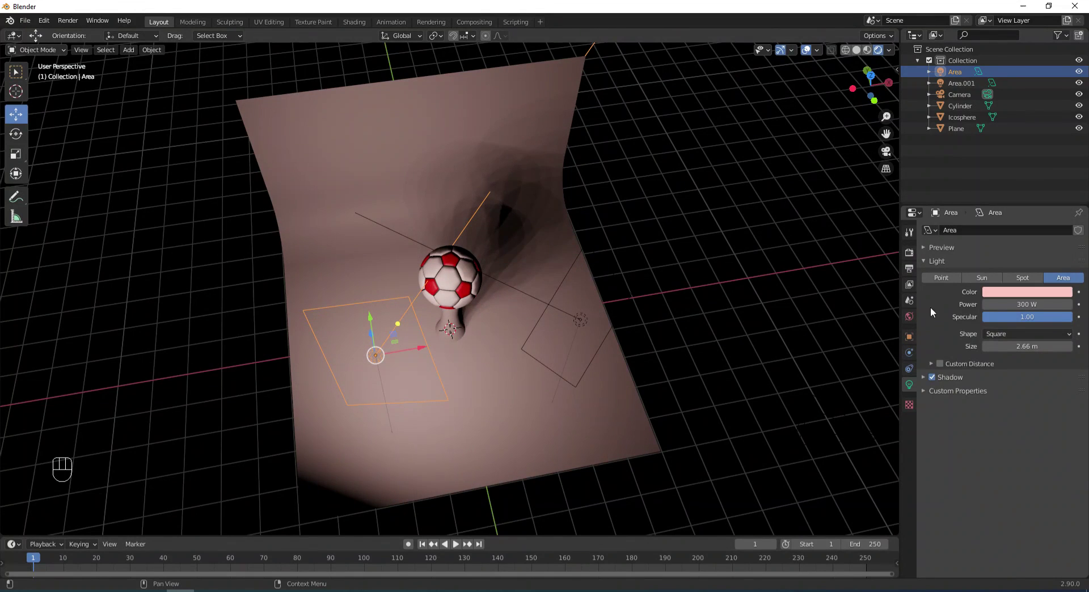
{"action": "left_click", "coordinate": [1016, 335]}
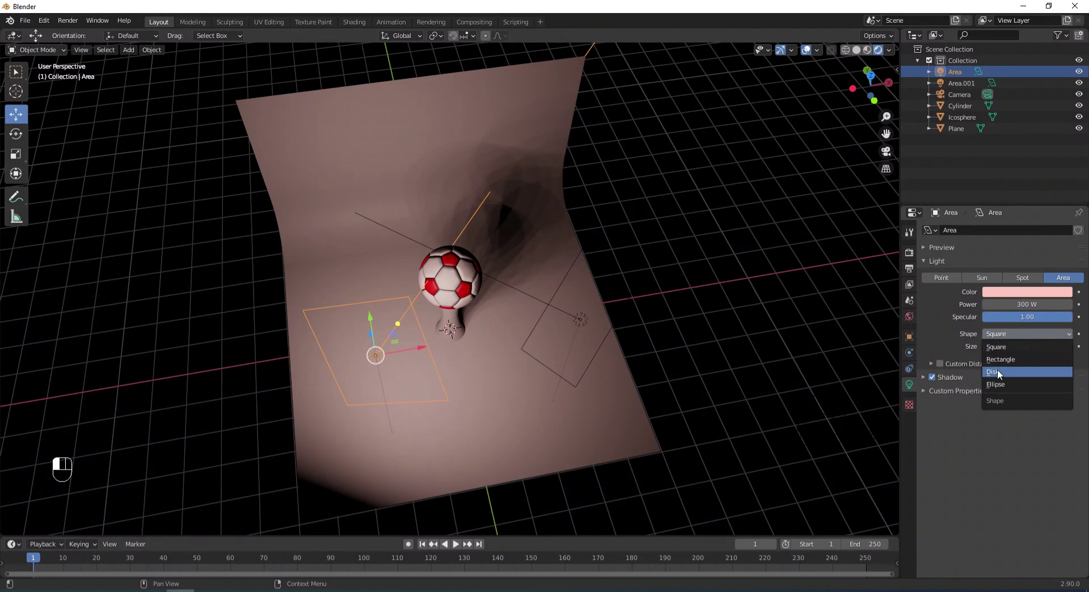
{"action": "left_click", "coordinate": [962, 336]}
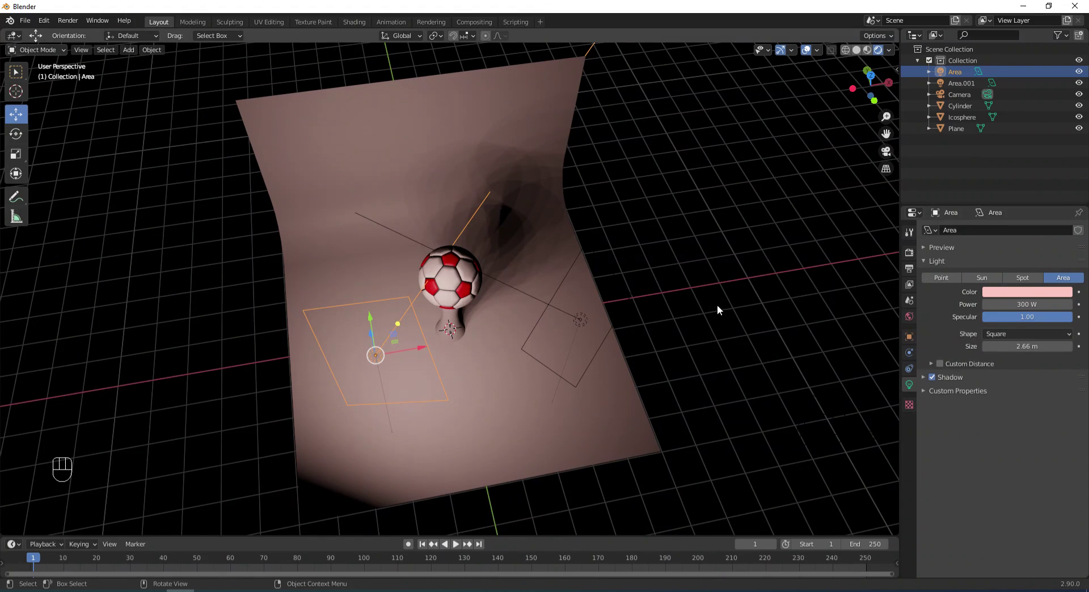
Set the duplicated area light's power to 300 W and tint it pale blue
{"action": "left_click", "coordinate": [589, 250]}
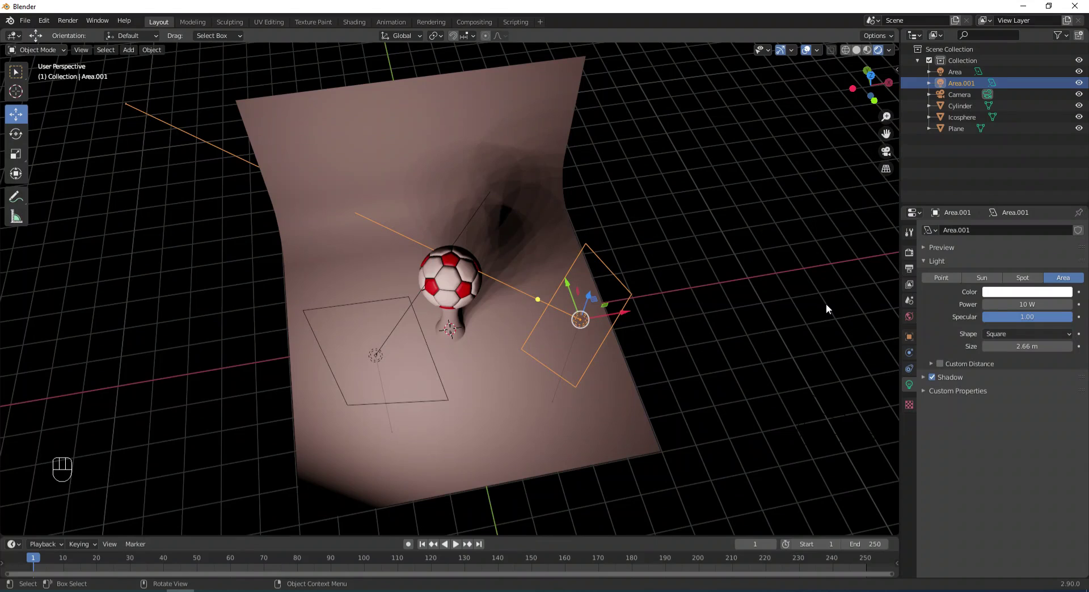
{"action": "left_click", "coordinate": [1027, 305]}
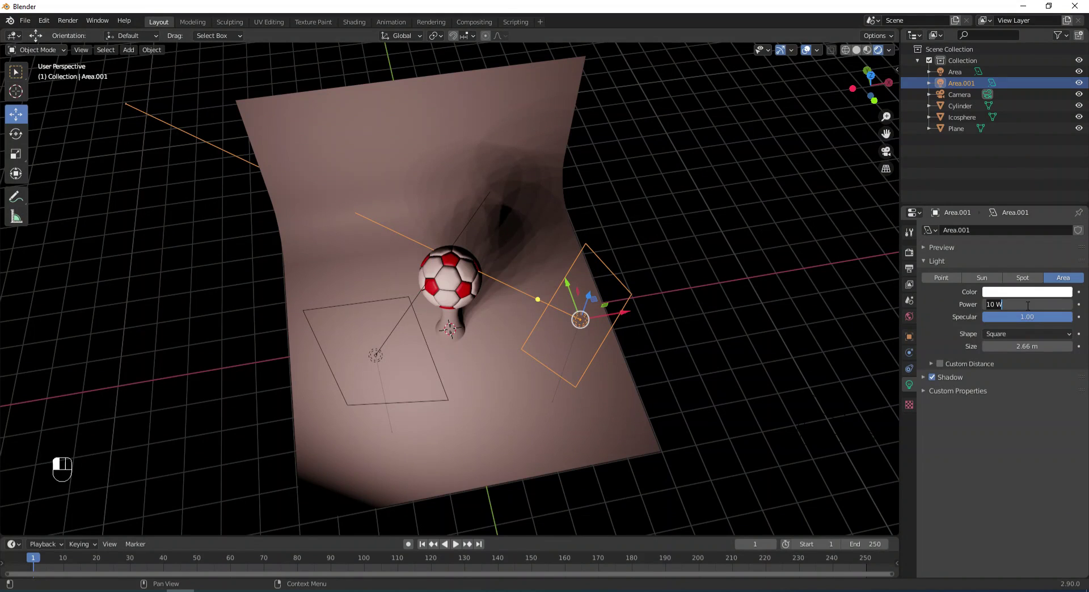
{"action": "type", "text": "300"}
{"action": "key", "text": "Return"}
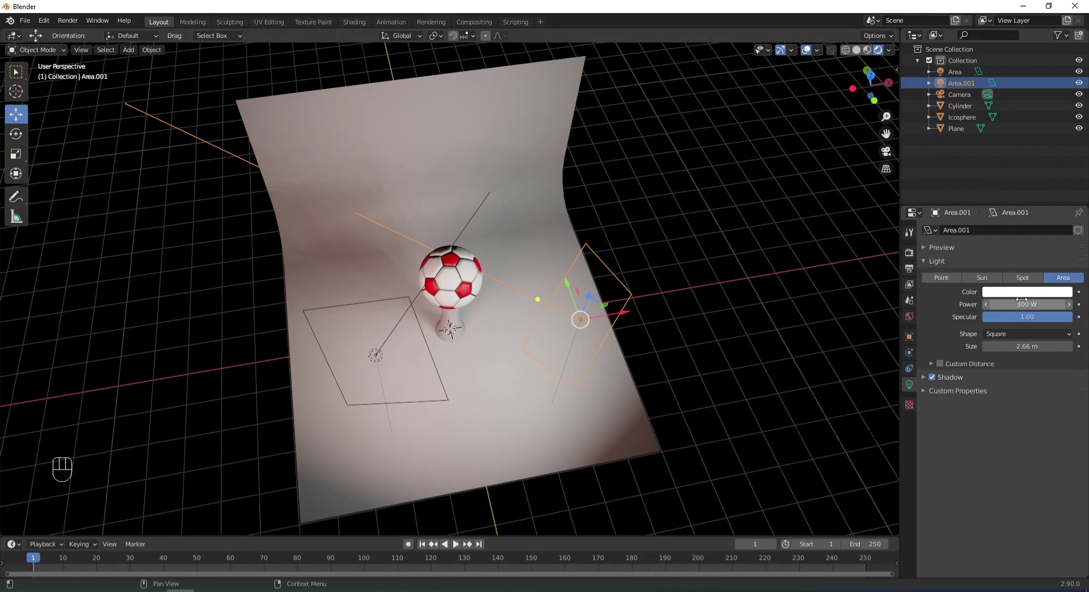
{"action": "left_click", "coordinate": [1021, 294]}
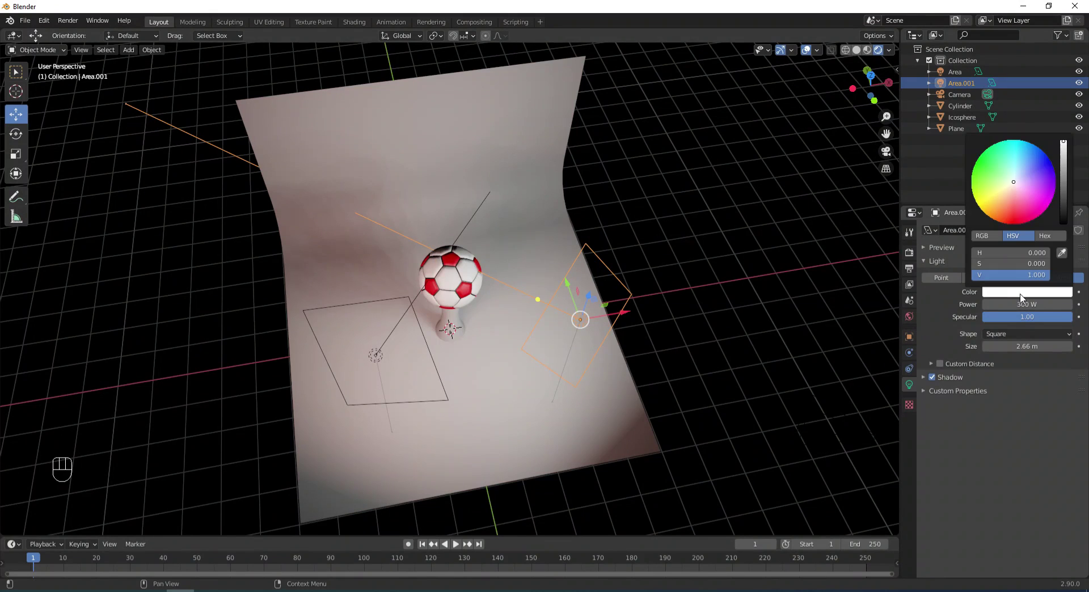
{"action": "left_click", "coordinate": [1017, 175]}
{"action": "middle_click_drag", "start_coordinate": [662, 258], "coordinate": [657, 236]}
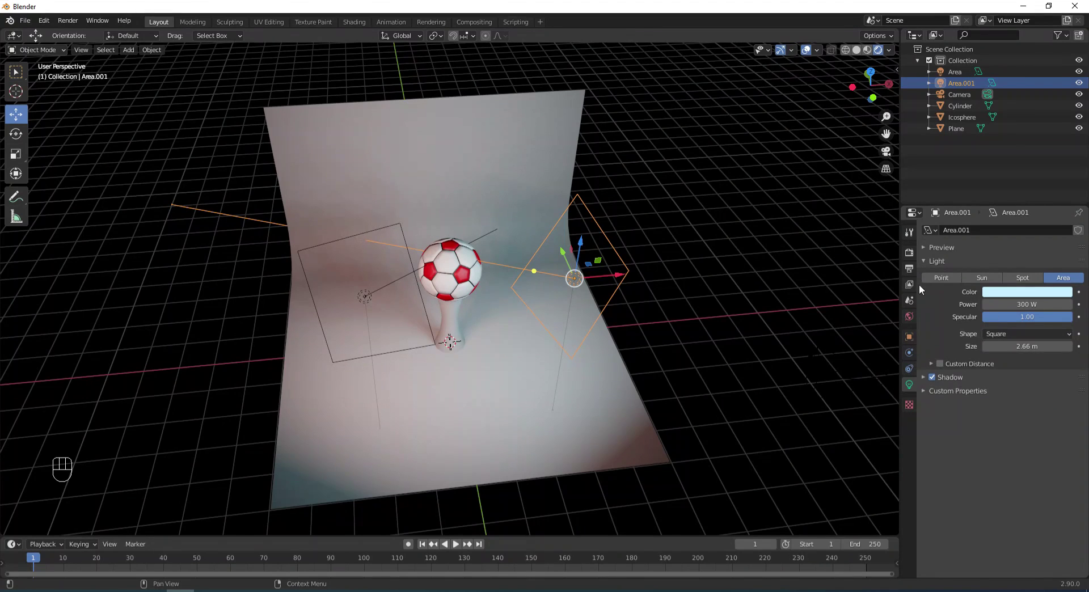
Switch the render engine to Cycles and show the duplicated area light's light settings
{"action": "left_click", "coordinate": [908, 253]}
{"action": "left_click", "coordinate": [1017, 230]}
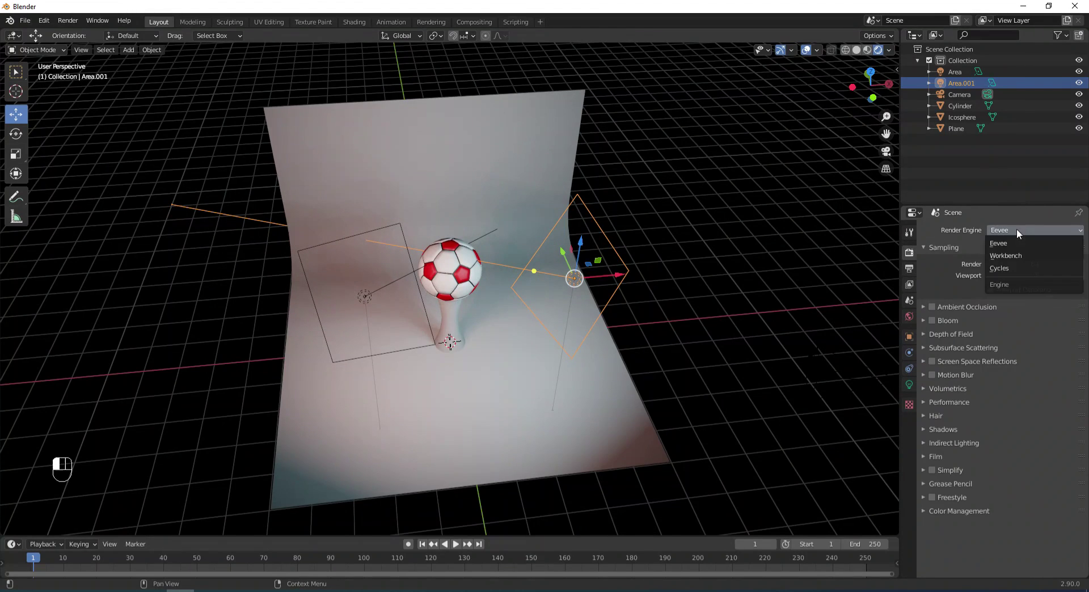
{"action": "left_click", "coordinate": [999, 269]}
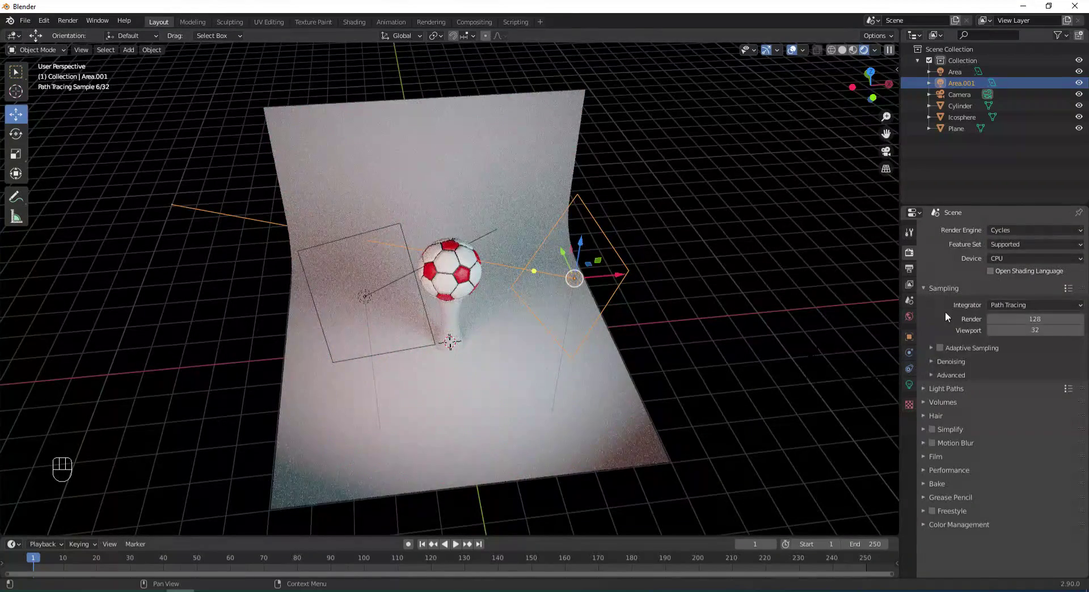
{"action": "left_click", "coordinate": [909, 385]}
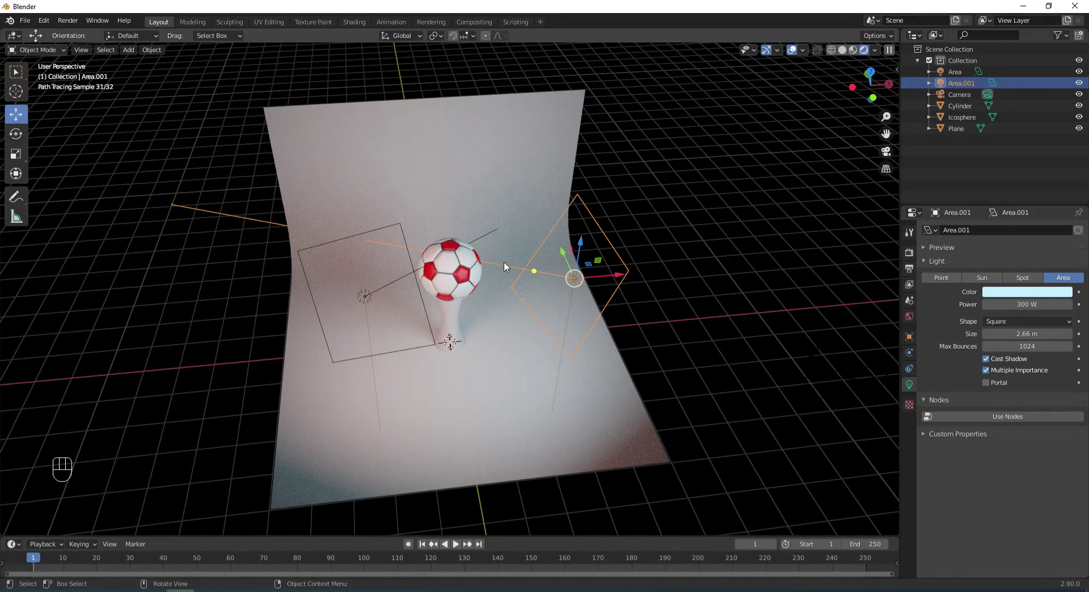
Enable nodes for the pale pink area light and copy its light color into the emission color
{"action": "left_click", "coordinate": [387, 228]}
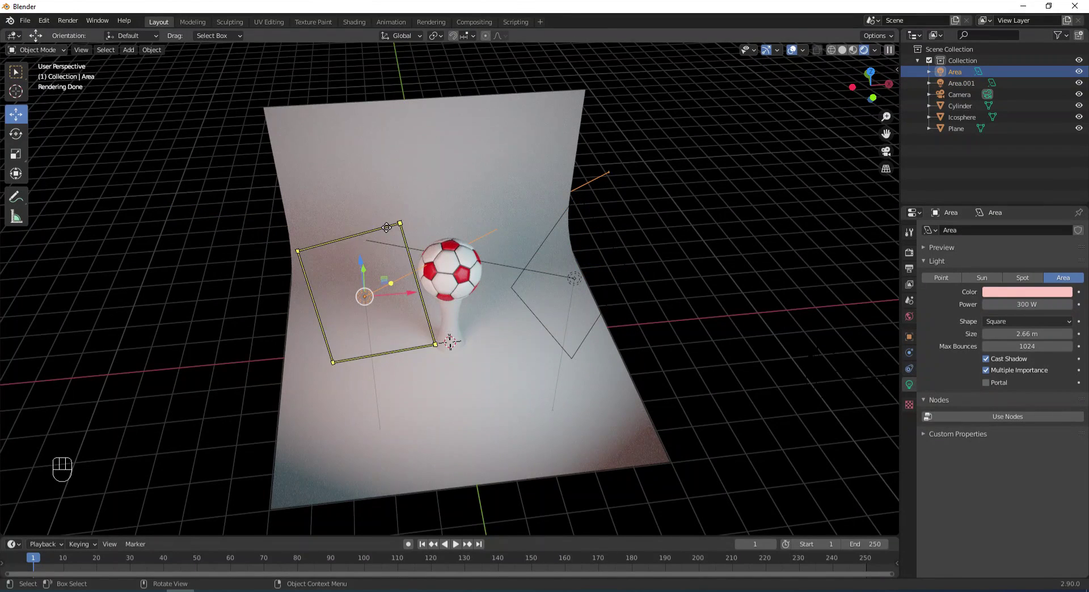
{"action": "left_click", "coordinate": [1003, 417]}
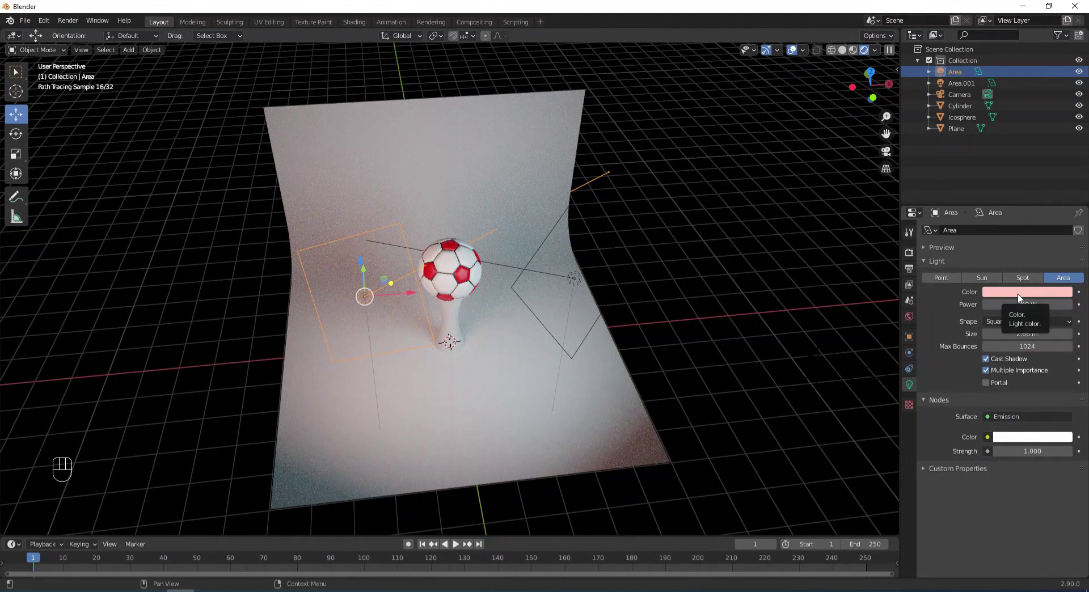
{"action": "key", "text": "ctrl+c"}
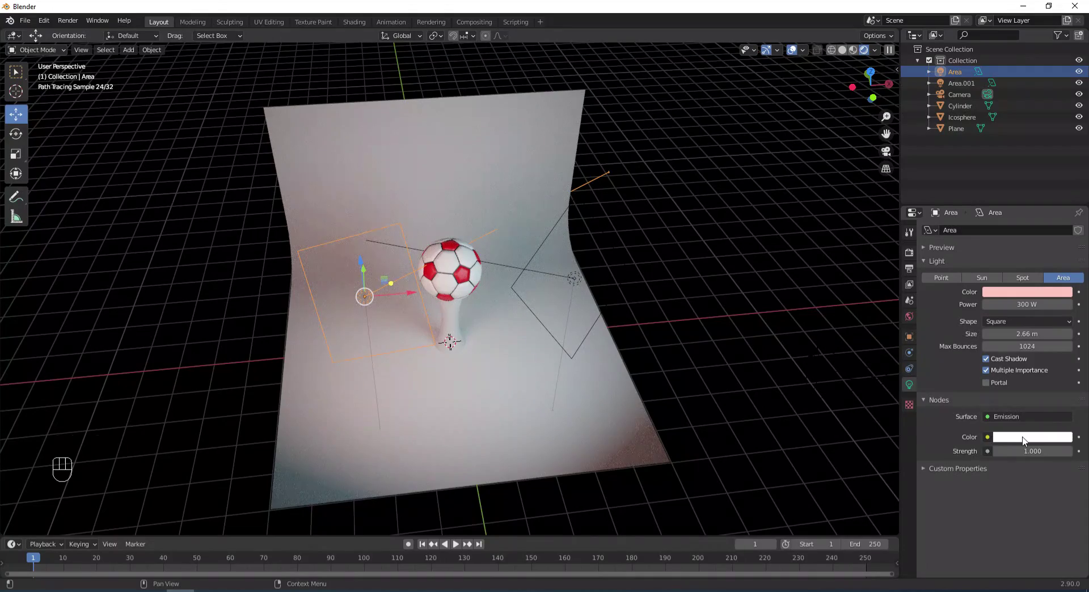
{"action": "key", "text": "ctrl+v"}
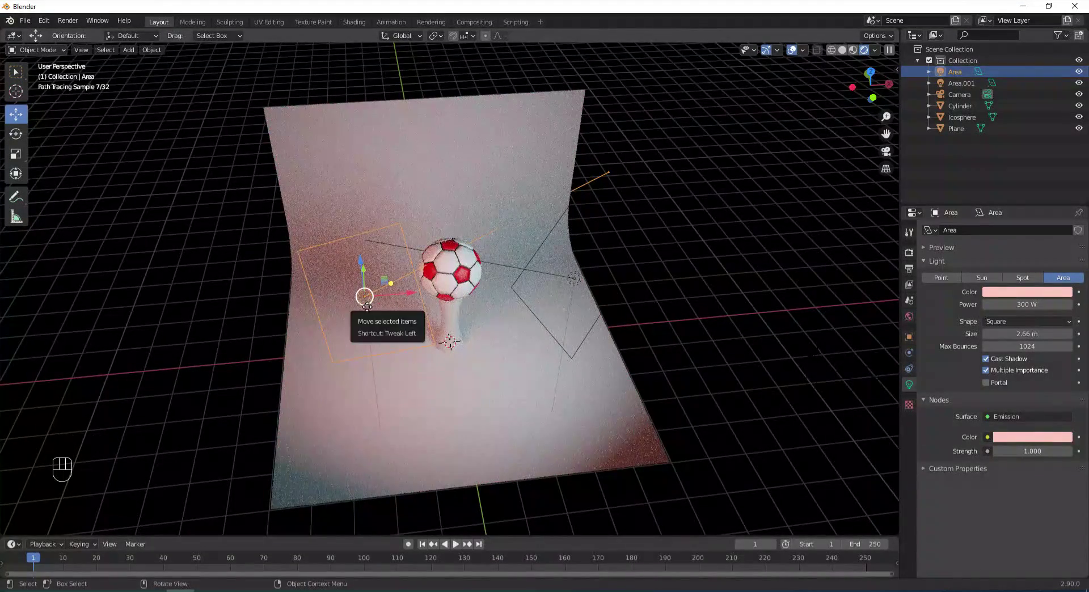
Set the pink area light's emission strength to 3
{"action": "left_click", "coordinate": [1023, 452]}
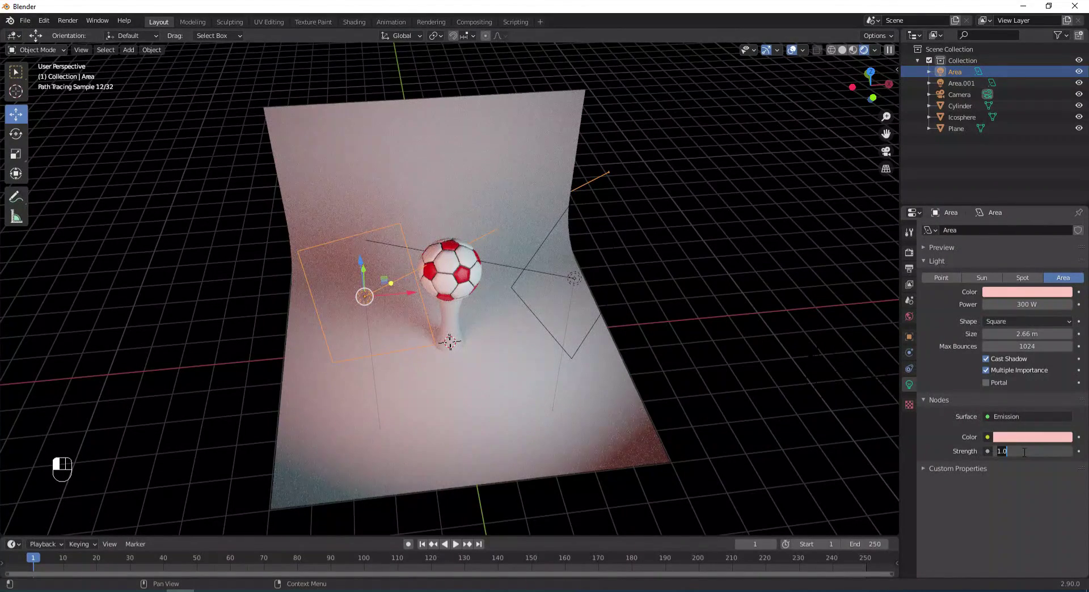
{"action": "type", "text": "3"}
{"action": "key", "text": "Return"}
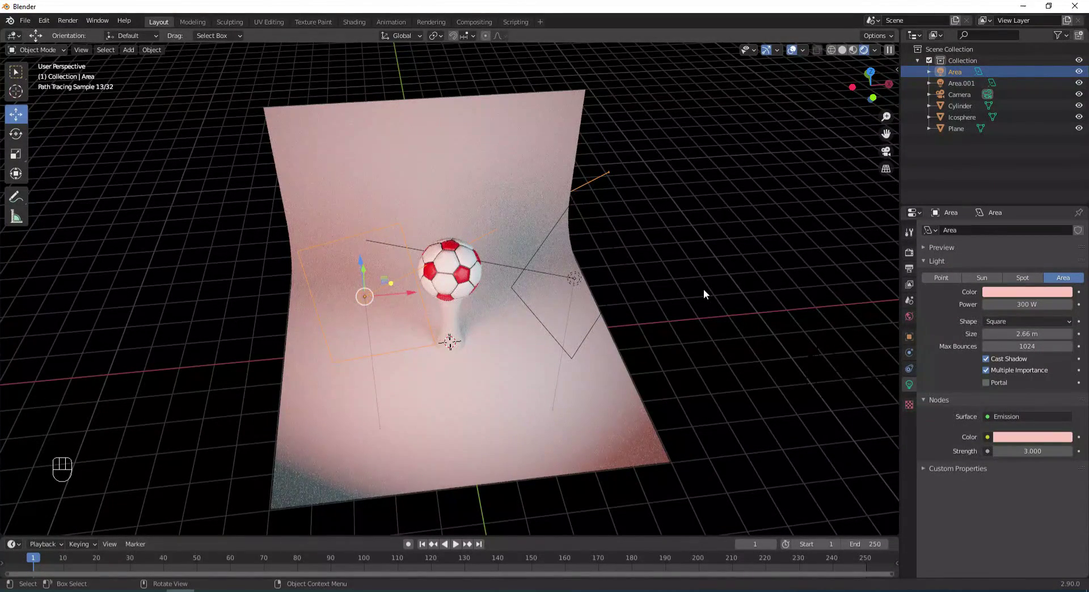
Enable nodes for the pale blue area light and copy its light color into the emission color
{"action": "left_click", "coordinate": [553, 227]}
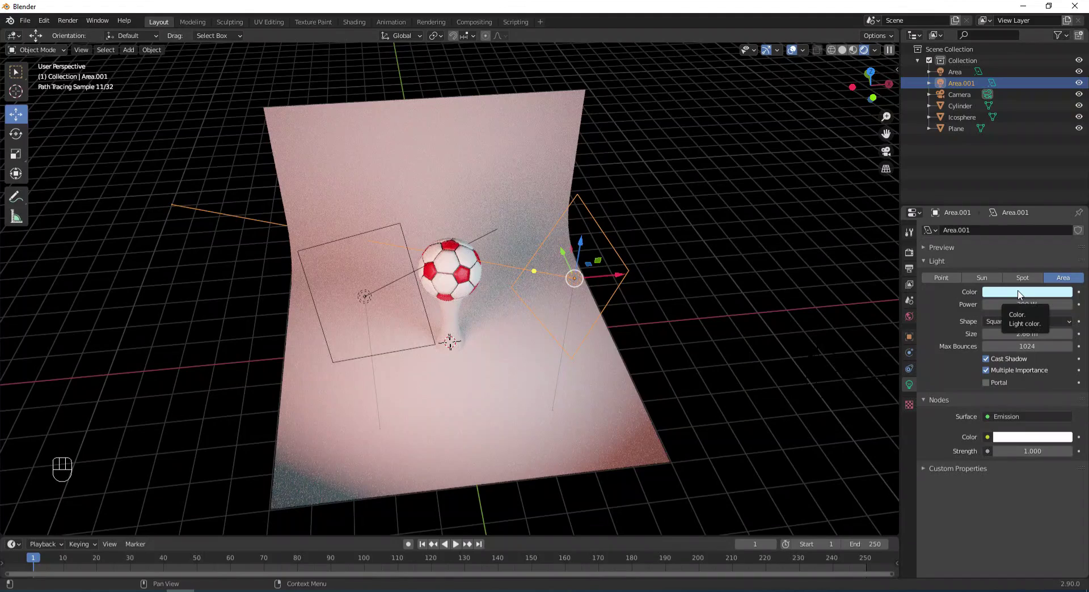
{"action": "key", "text": "ctrl+c"}
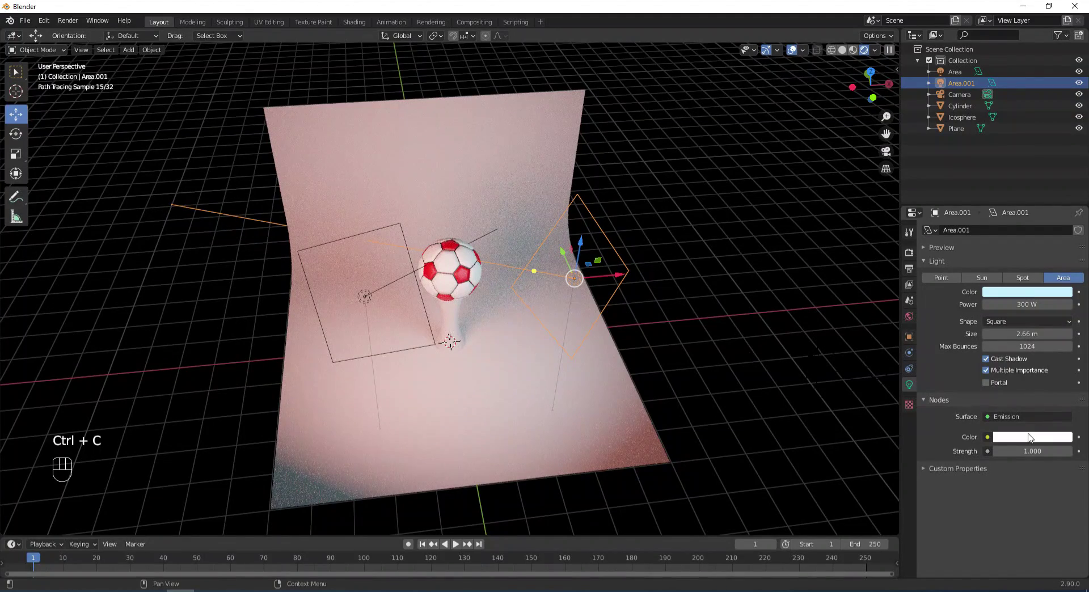
{"action": "key", "text": "ctrl+v"}
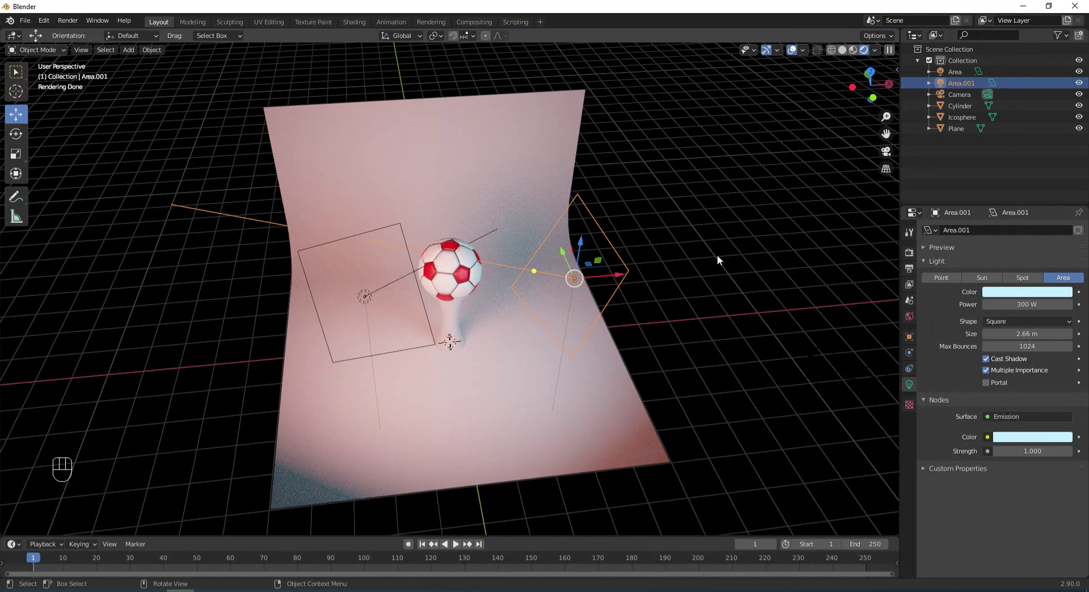
{"action": "left_click", "coordinate": [716, 254]}
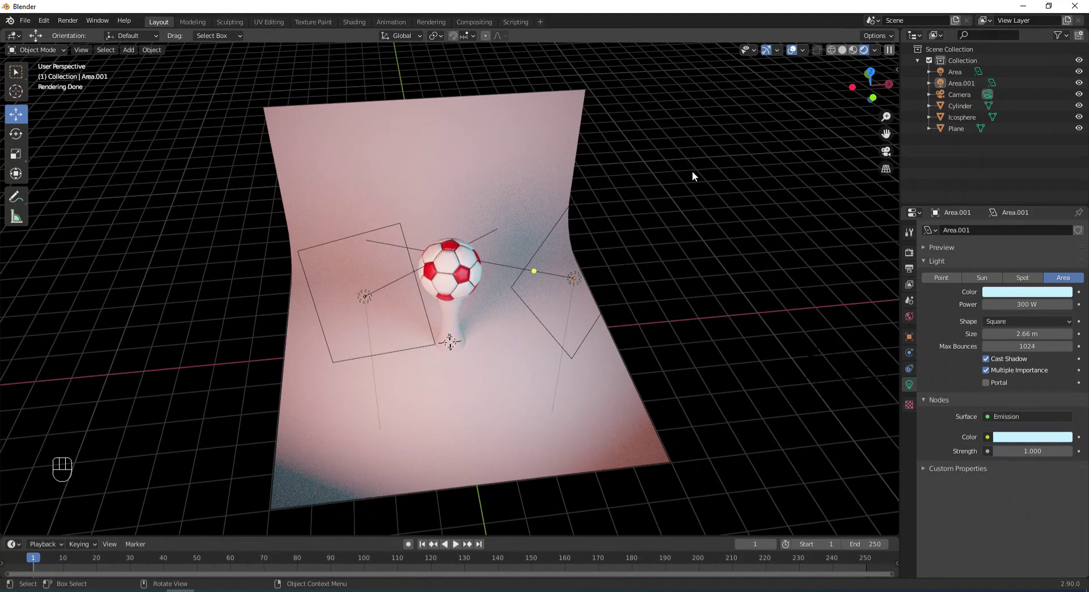
Switch the viewport to solid shading and add a third area light to the scene
{"action": "left_click", "coordinate": [841, 50]}
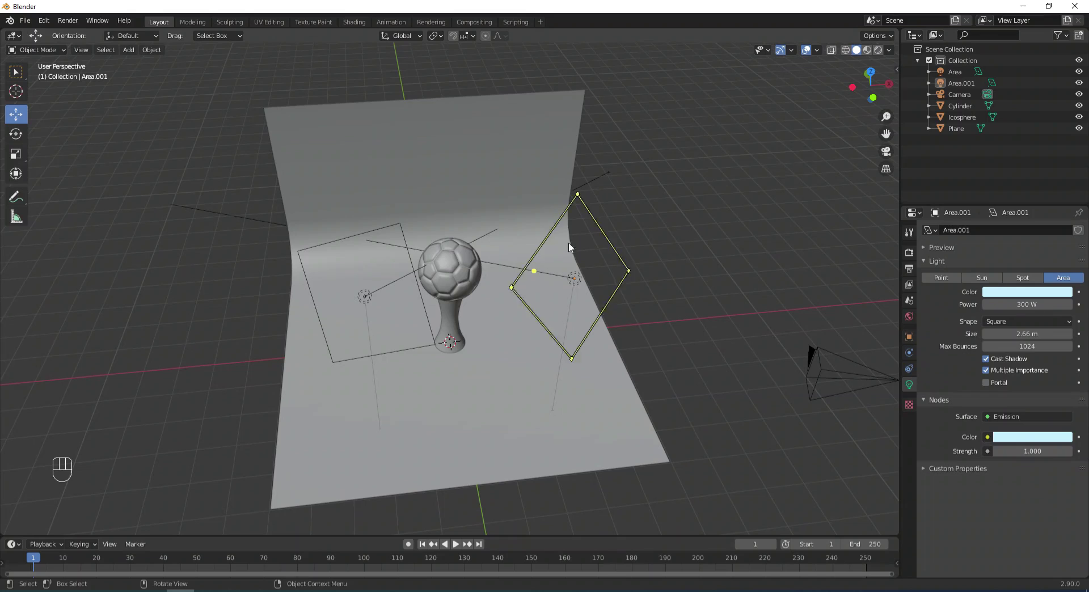
{"action": "key", "text": "shift+a"}
{"action": "mouse_move", "coordinate": [625, 191]}
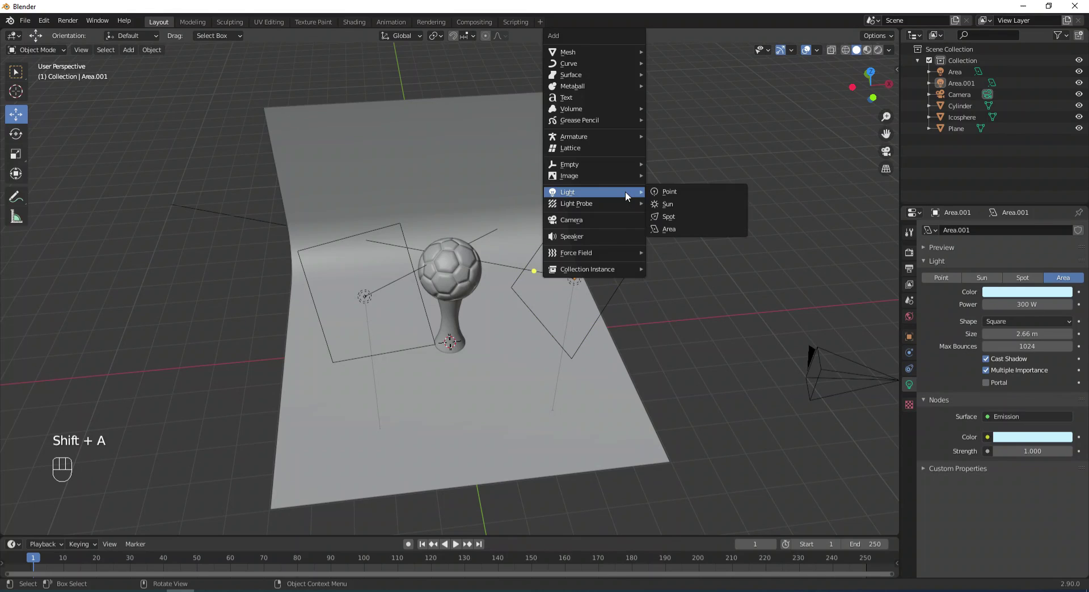
{"action": "left_click", "coordinate": [668, 229]}
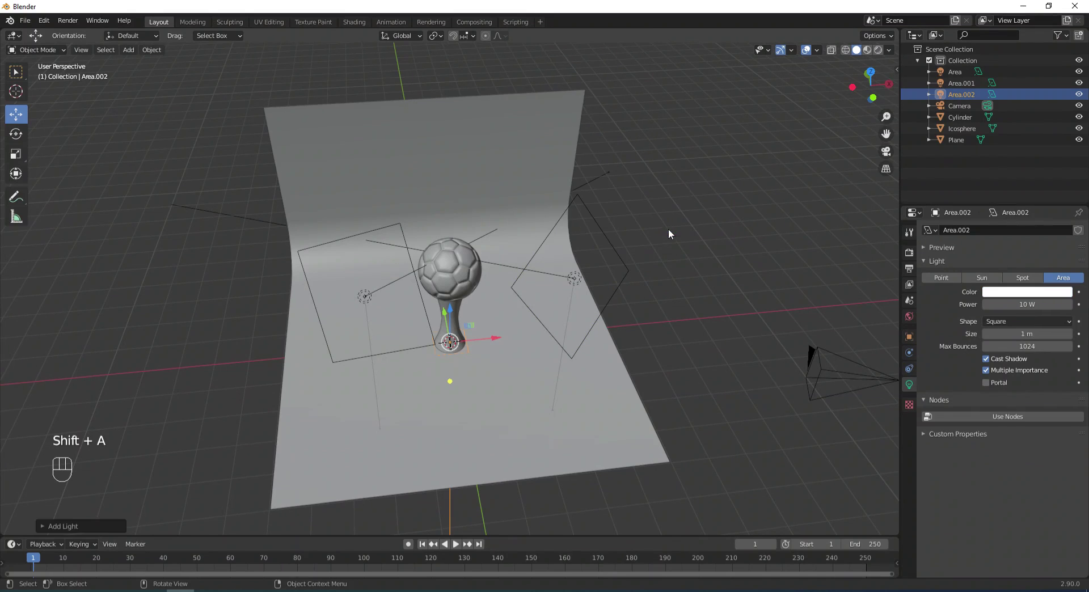
Raise the new area light from the base of the vase to the height of the ball
{"action": "left_click_drag", "start_coordinate": [451, 312], "coordinate": [439, 193]}
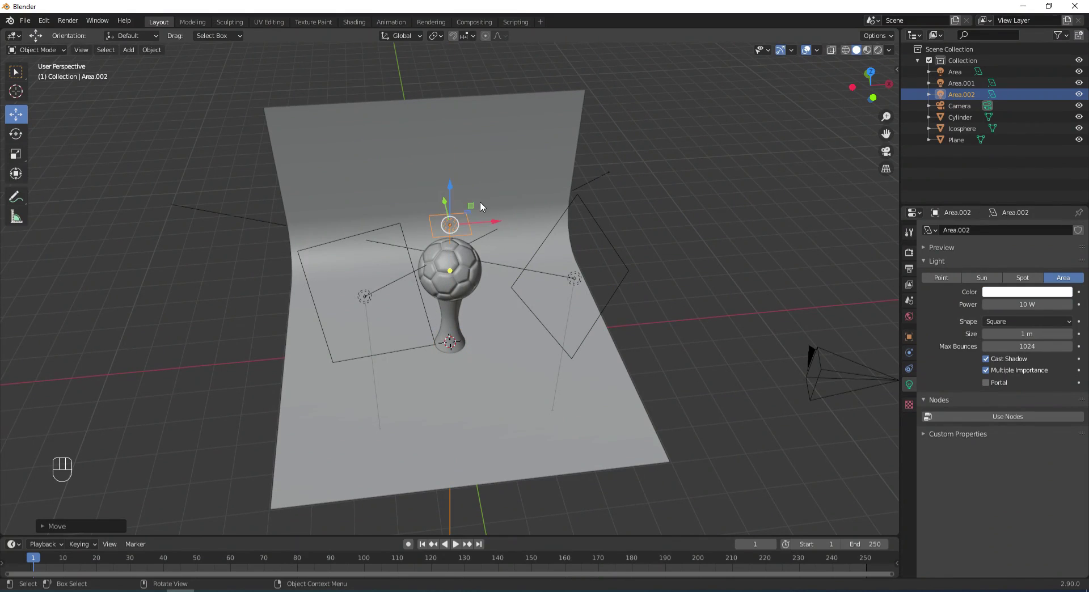
{"action": "key", "text": "KP_1"}
{"action": "left_click_drag", "start_coordinate": [448, 161], "coordinate": [448, 217]}
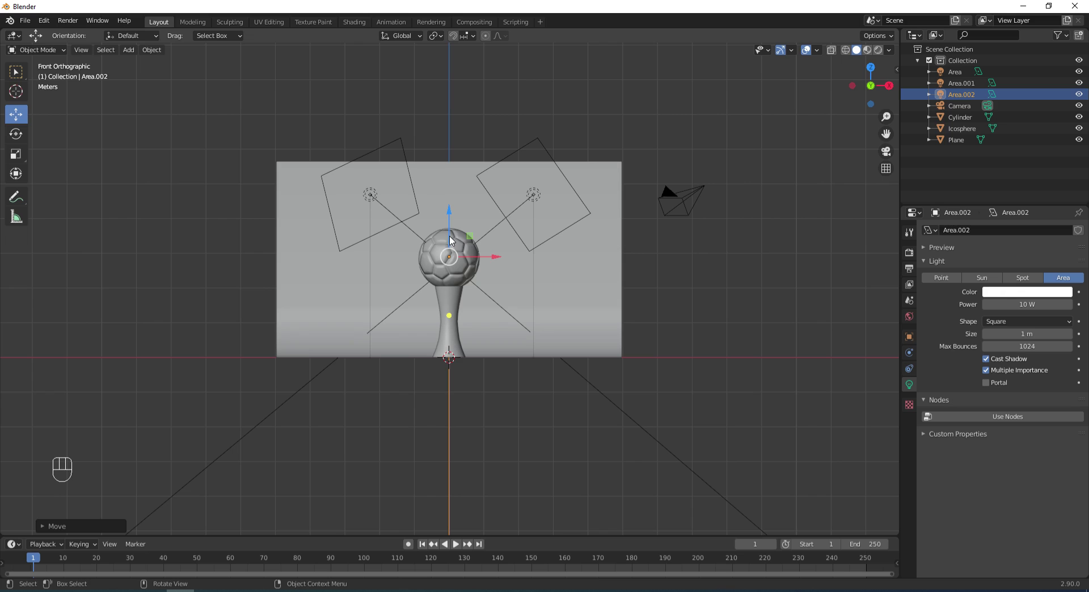
Move the new area light along the Y axis to behind the ball, just in front of the backdrop
{"action": "middle_click_drag", "start_coordinate": [561, 101], "coordinate": [592, 148]}
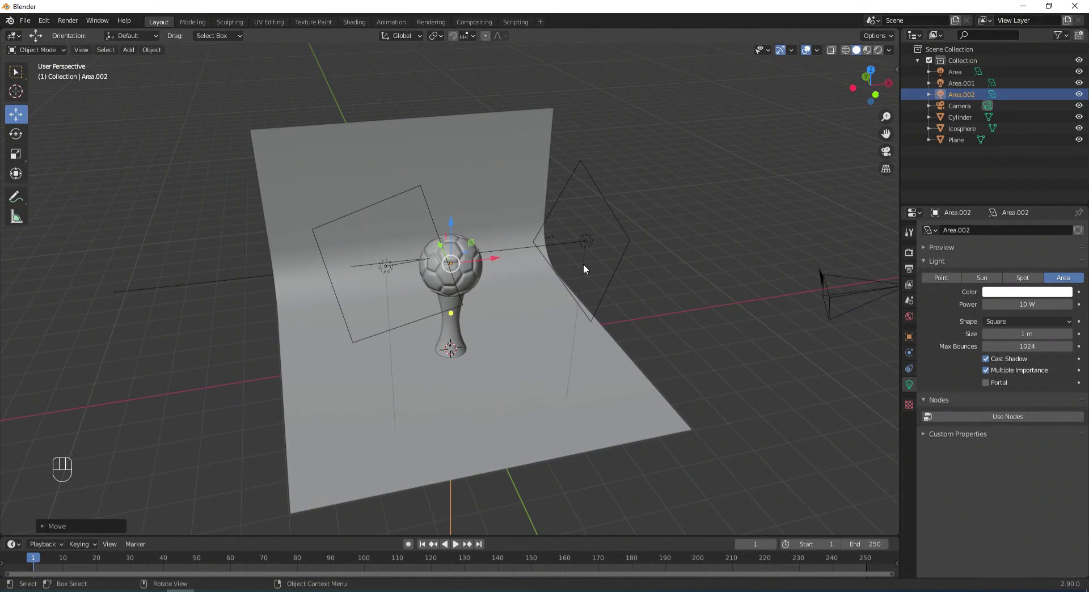
{"action": "key", "text": "KP_3"}
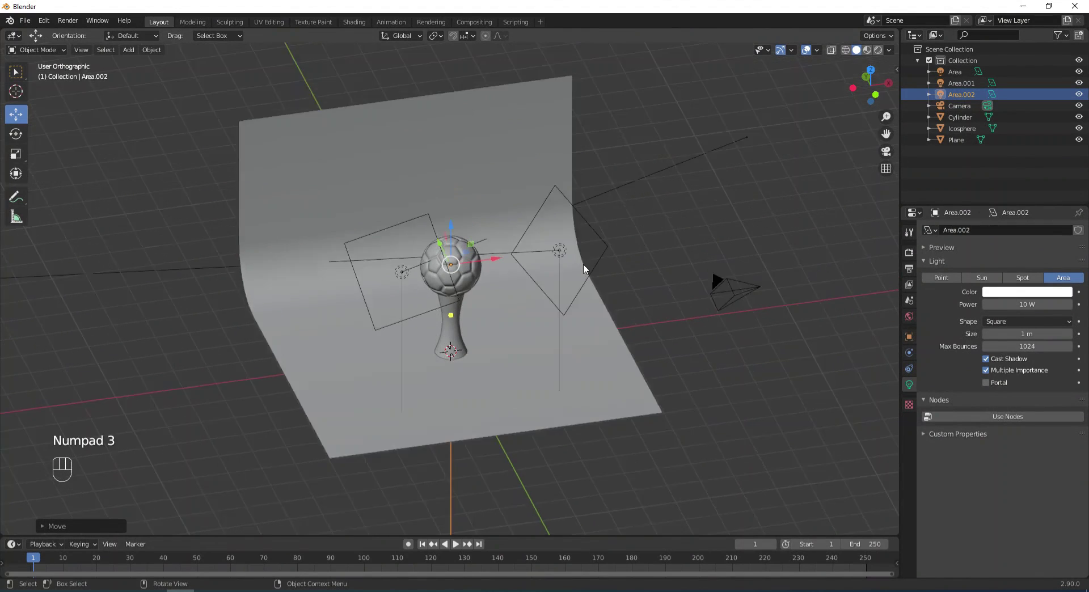
{"action": "left_click_drag", "start_coordinate": [490, 260], "coordinate": [671, 274]}
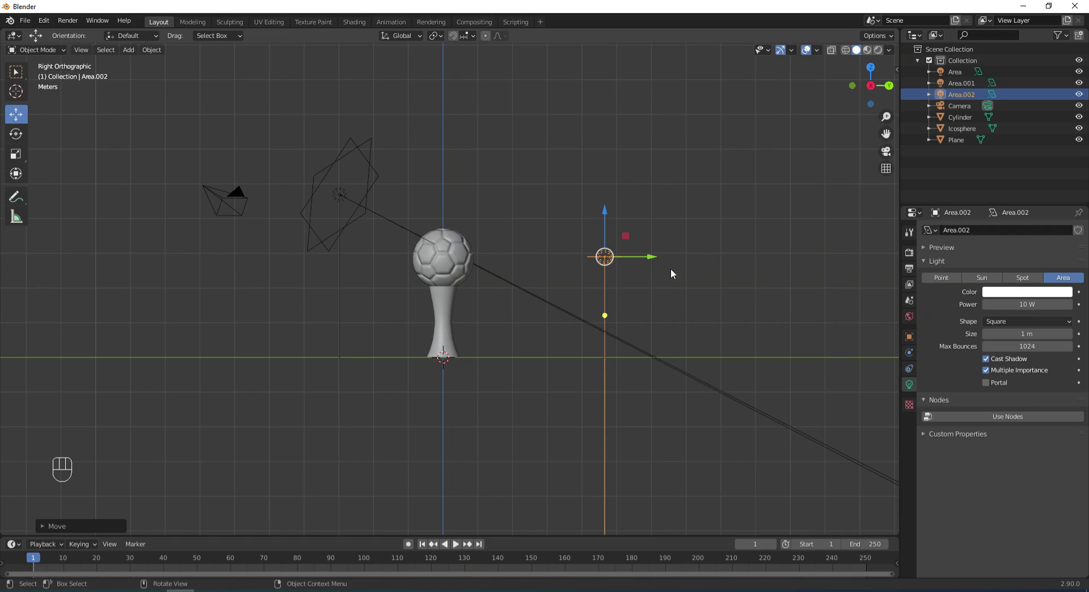
{"action": "middle_click_drag", "start_coordinate": [719, 201], "coordinate": [713, 223]}
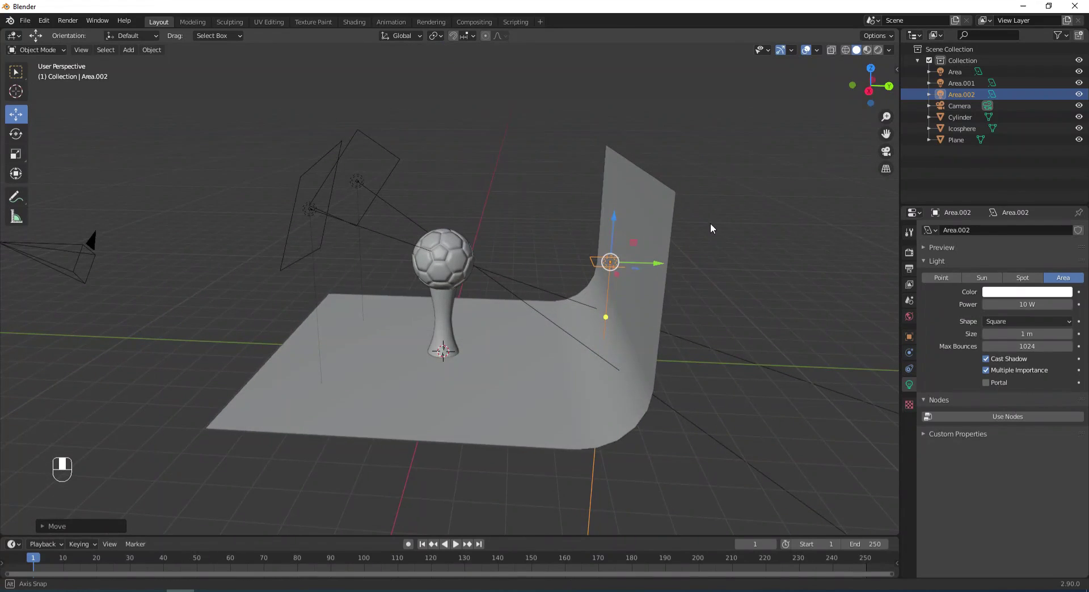
{"action": "left_click_drag", "start_coordinate": [671, 265], "coordinate": [656, 263]}
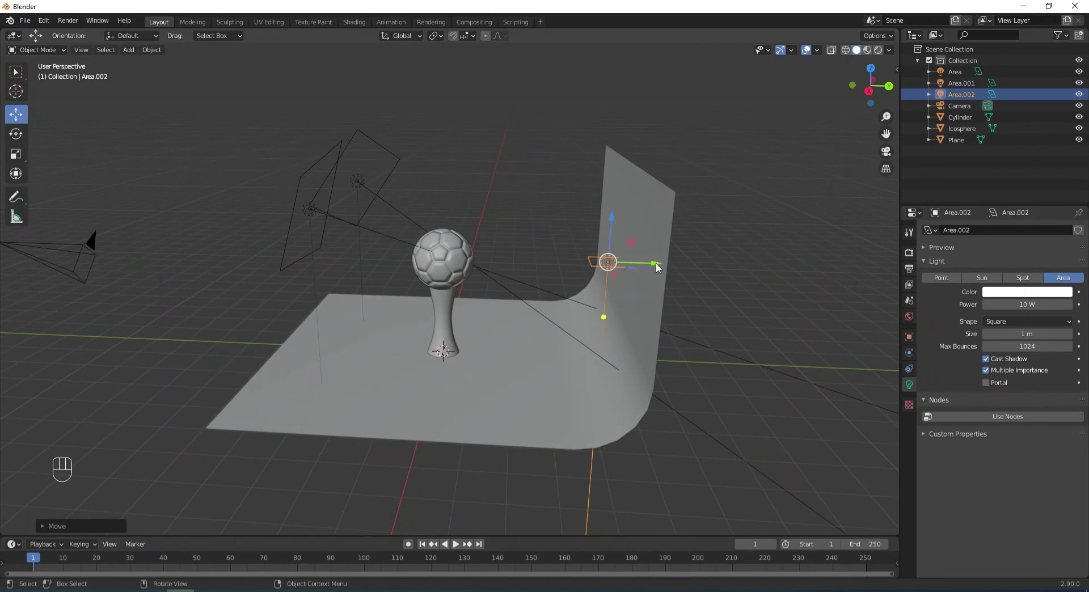
Rotate the new area light in the side view so that it shines forward onto the ball and vase
{"action": "key", "text": "KP_3"}
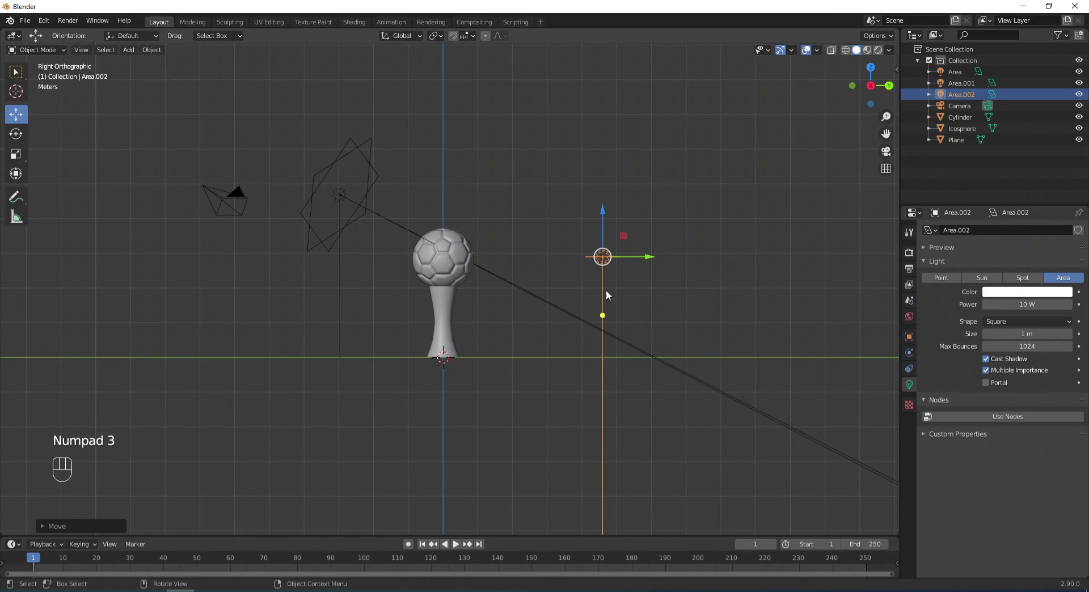
{"action": "key", "text": "r"}
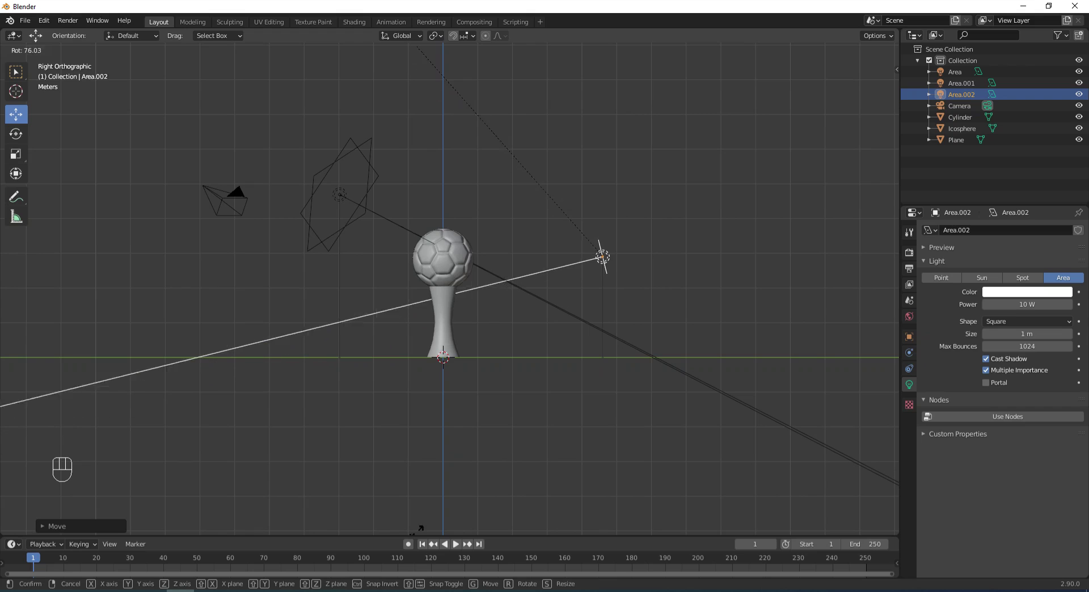
{"action": "left_click", "coordinate": [454, 493]}
{"action": "middle_click_drag", "start_coordinate": [475, 159], "coordinate": [567, 215]}
Change the new area light's shape to Rectangle and stretch it to about 5.8 m by 0.9 m
{"action": "left_click", "coordinate": [1001, 319]}
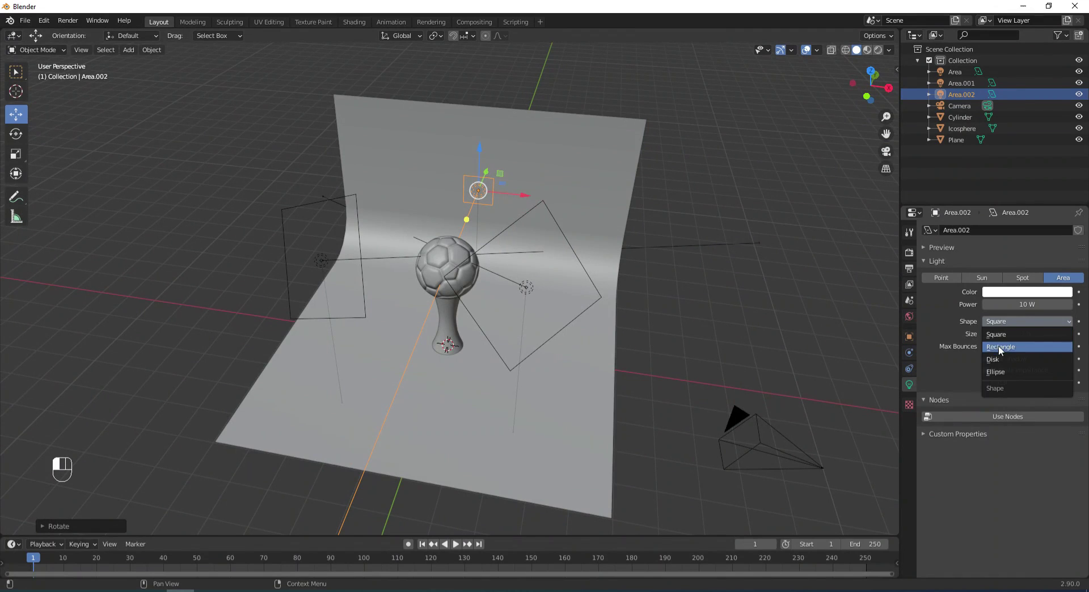
{"action": "left_click", "coordinate": [998, 346]}
{"action": "left_click_drag", "start_coordinate": [492, 205], "coordinate": [637, 211]}
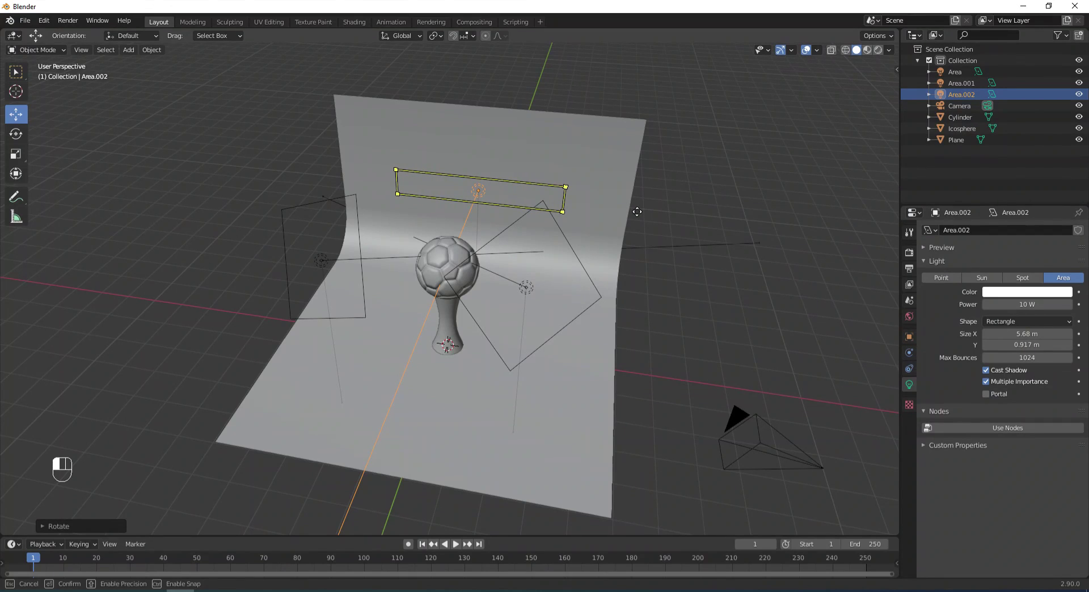
{"action": "left_click_drag", "start_coordinate": [637, 212], "coordinate": [641, 211]}
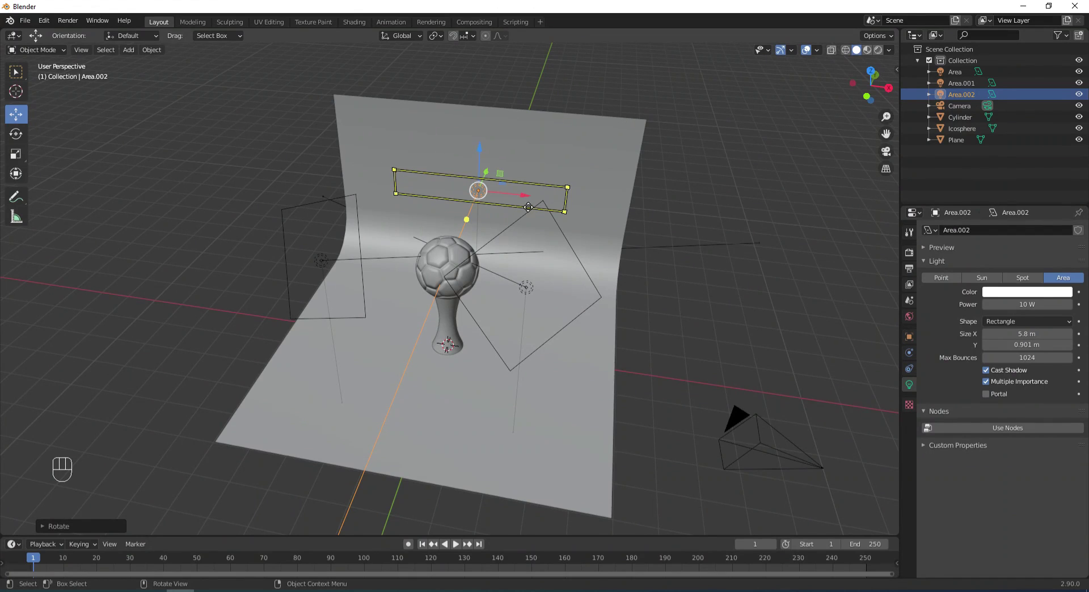
Set the rectangular area light's power to 300 W
{"action": "left_click", "coordinate": [1012, 305]}
{"action": "type", "text": "300"}
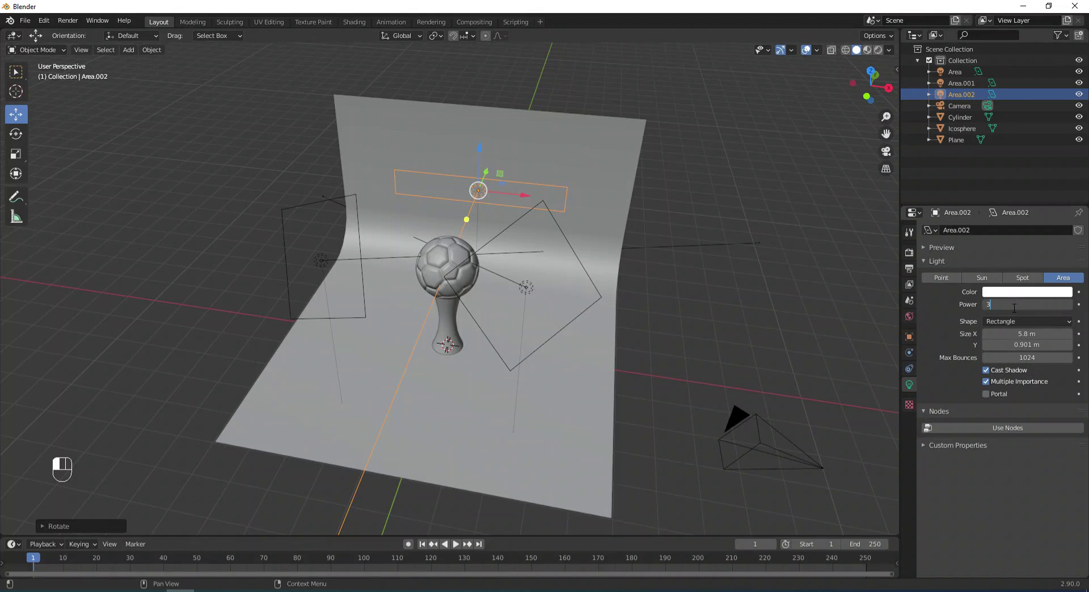
{"action": "key", "text": "Return"}
Switch the viewport to rendered shading and view the ball and vase up close under the three lights
{"action": "middle_click_drag", "start_coordinate": [659, 275], "coordinate": [680, 273]}
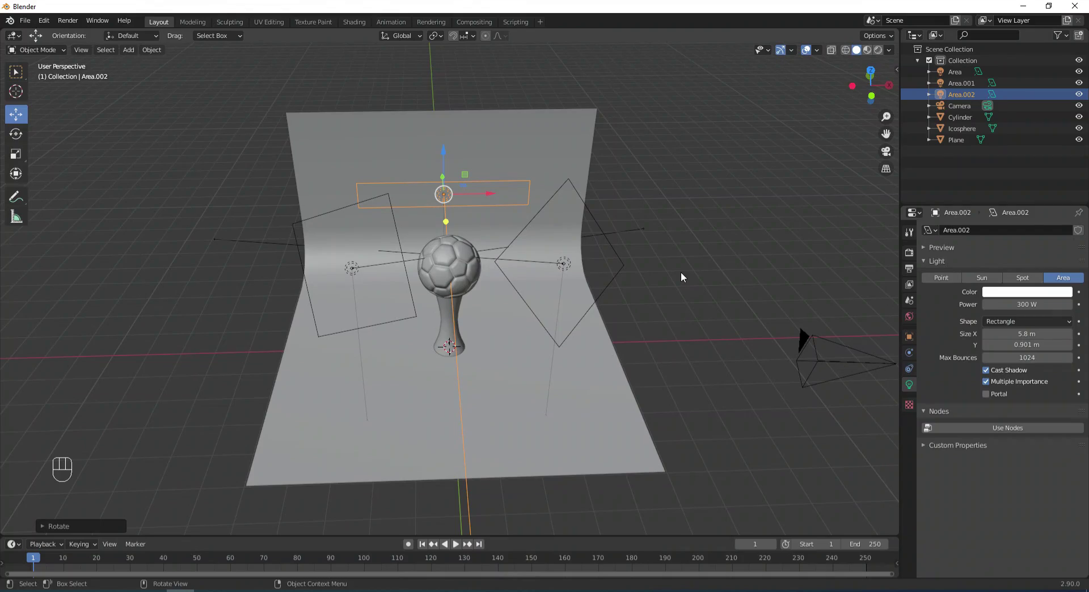
{"action": "left_click", "coordinate": [878, 49]}
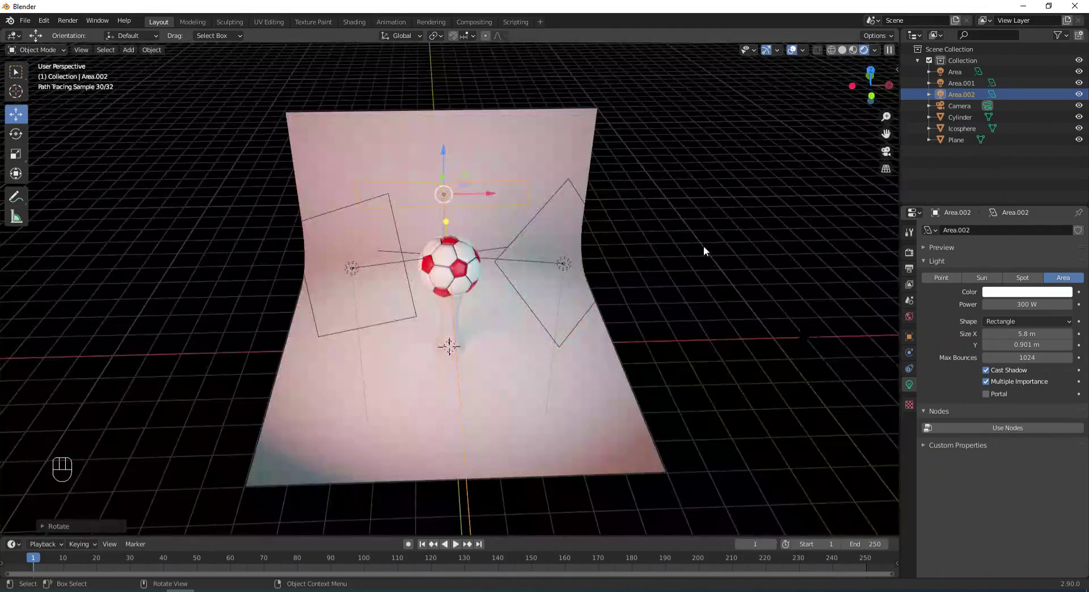
{"action": "scroll", "coordinate": [704, 250], "scroll_direction": "up", "scroll_amount": 3}
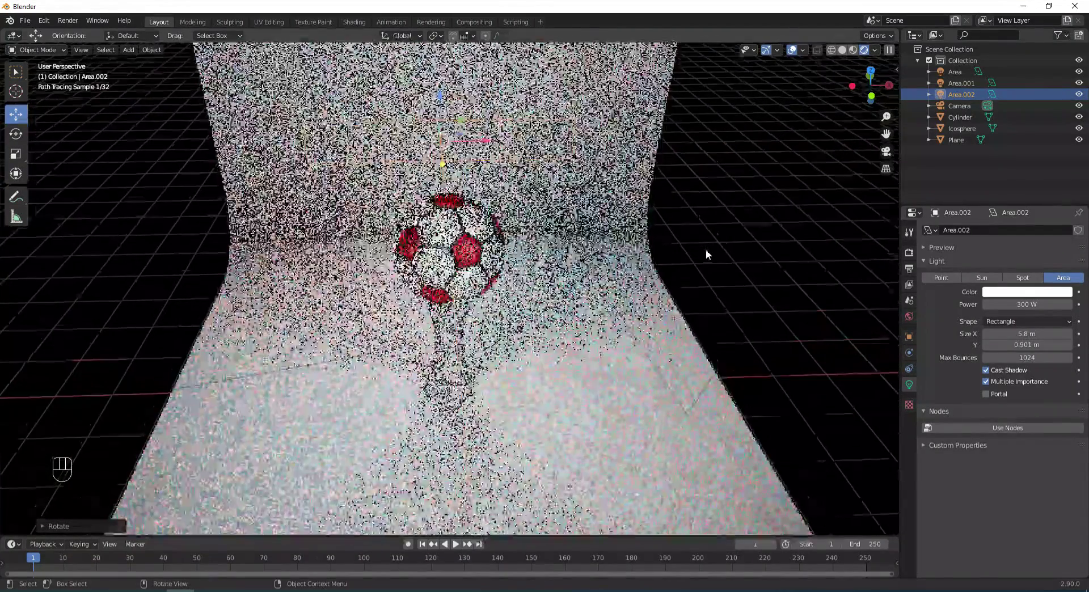
{"action": "middle_click_drag", "start_coordinate": [724, 234], "coordinate": [724, 219]}
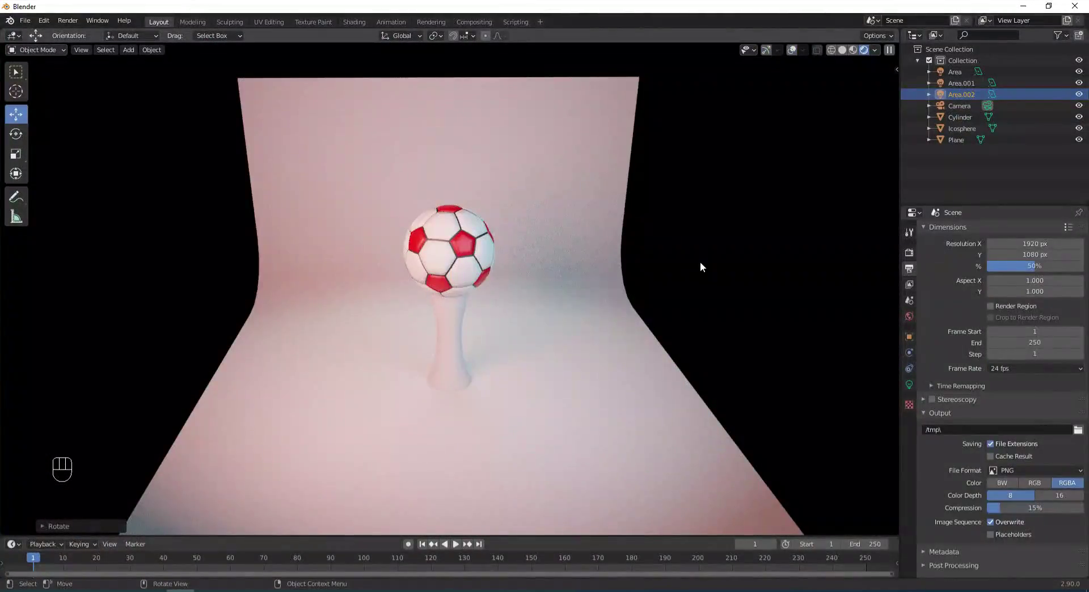
Show the viewport overlays again and give the vase a new material
{"action": "left_click", "coordinate": [452, 331]}
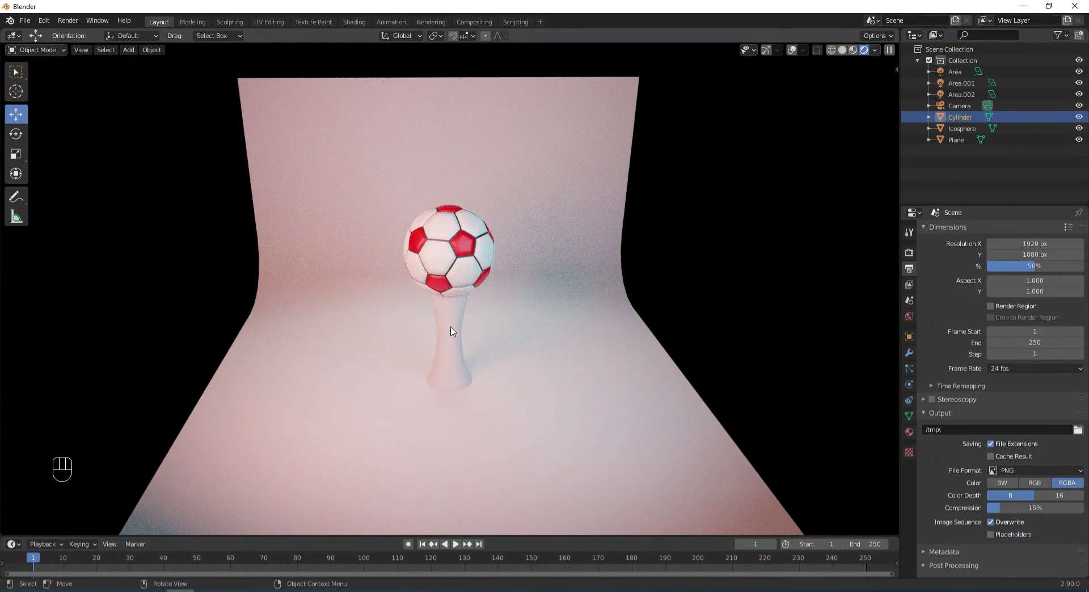
{"action": "key", "text": "shift+alt+z"}
{"action": "left_click", "coordinate": [452, 331]}
{"action": "left_click", "coordinate": [452, 319]}
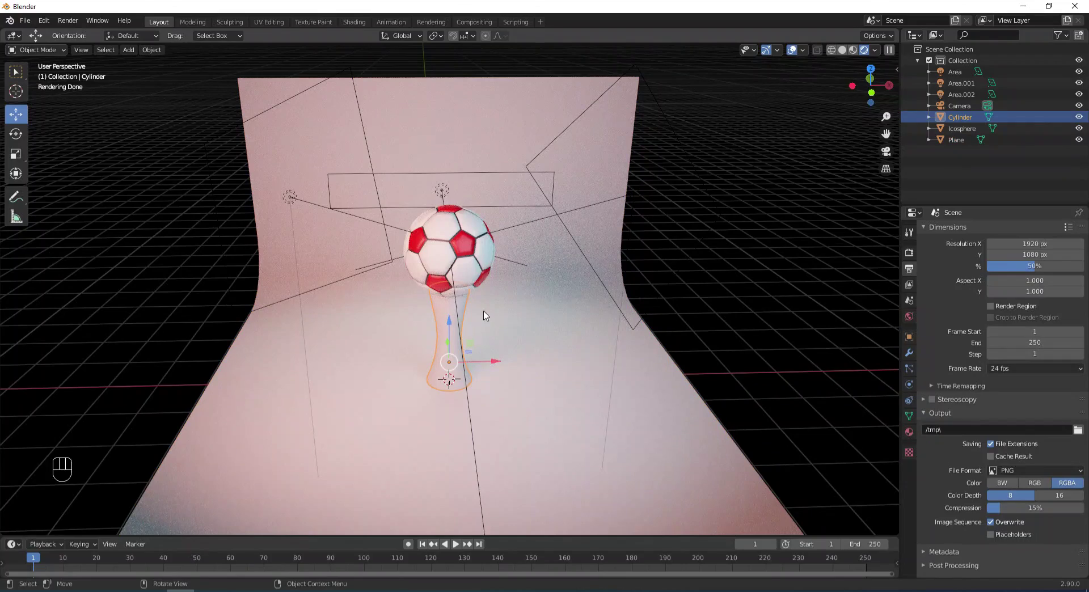
{"action": "left_click", "coordinate": [908, 432]}
{"action": "left_click", "coordinate": [988, 267]}
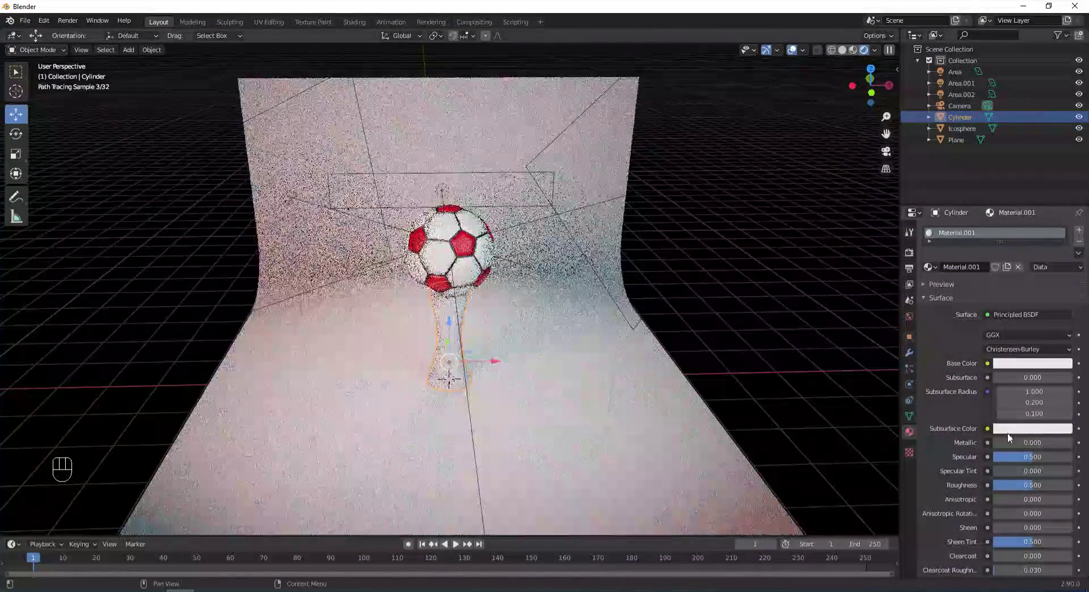
Set the vase material's Metallic to 1.000 with a pale beige base color, and view it without the viewport overlays
{"action": "left_click_drag", "start_coordinate": [1010, 442], "coordinate": [1074, 446]}
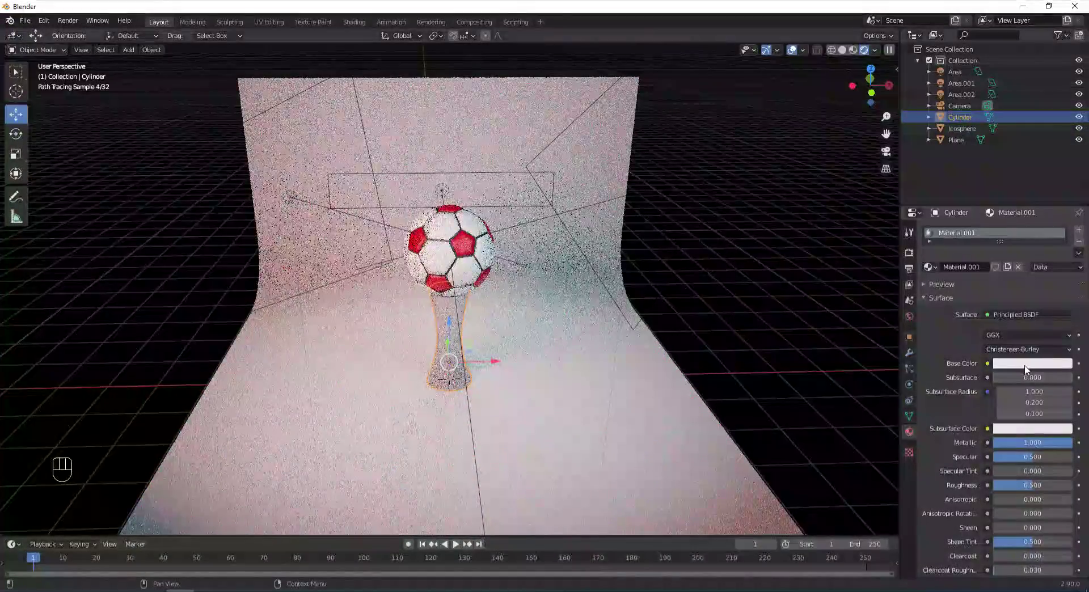
{"action": "left_click", "coordinate": [1032, 363]}
{"action": "left_click", "coordinate": [1011, 253]}
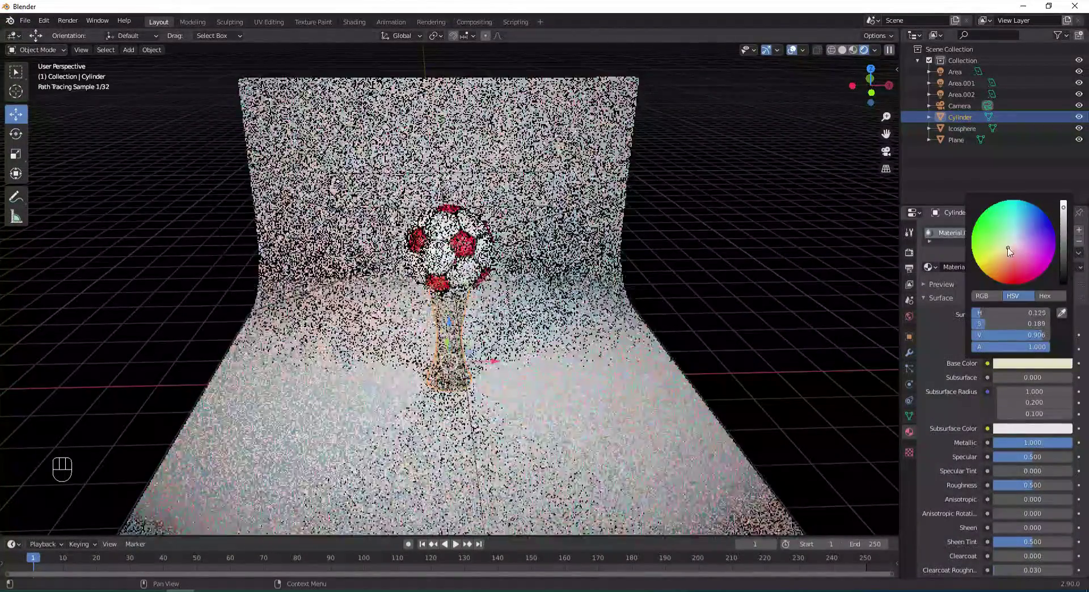
{"action": "left_click", "coordinate": [792, 50]}
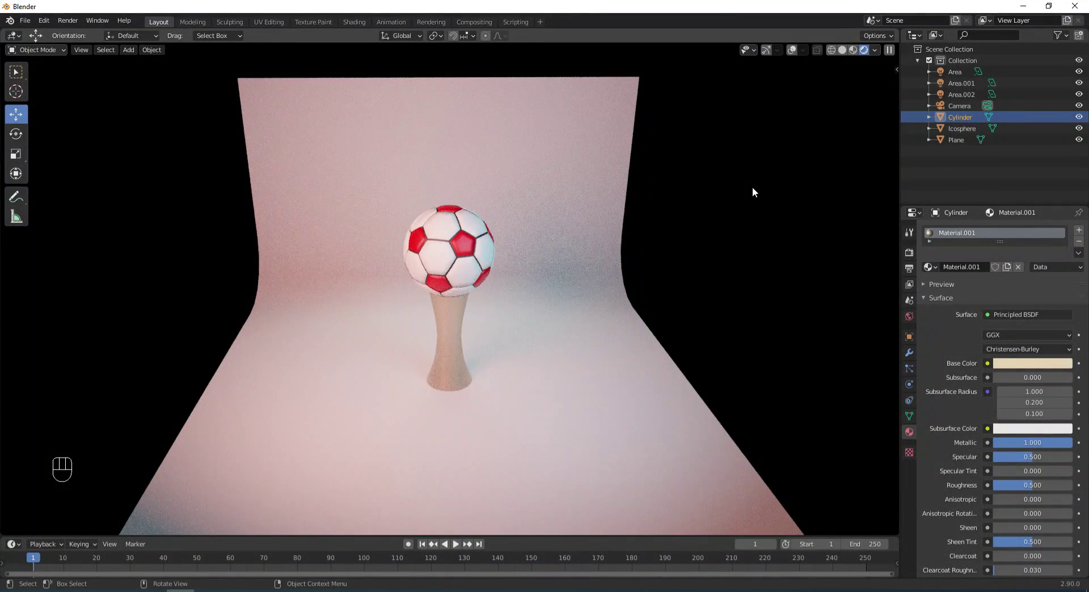
Lock the camera to the view and orbit it in camera view to face the ball and vase from the front
{"action": "key", "text": "KP_0"}
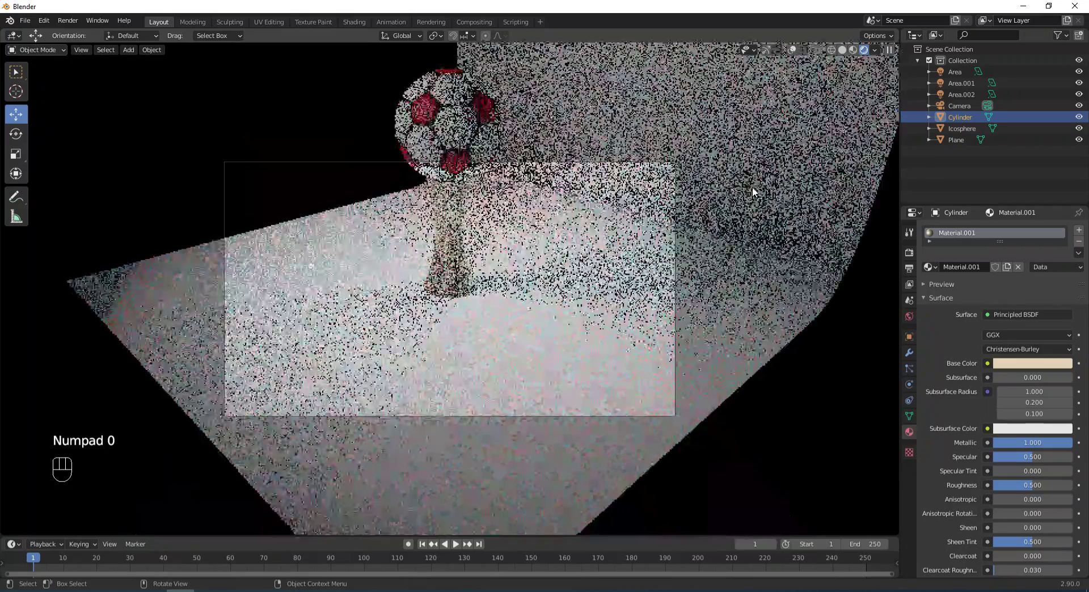
{"action": "key", "text": "n"}
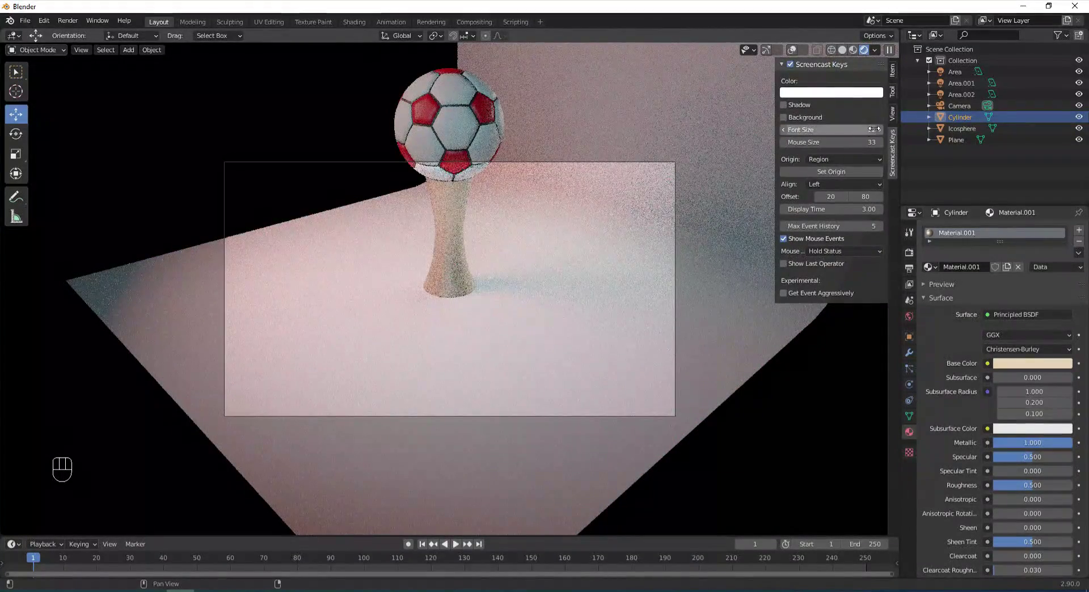
{"action": "left_click", "coordinate": [891, 114]}
{"action": "left_click", "coordinate": [825, 203]}
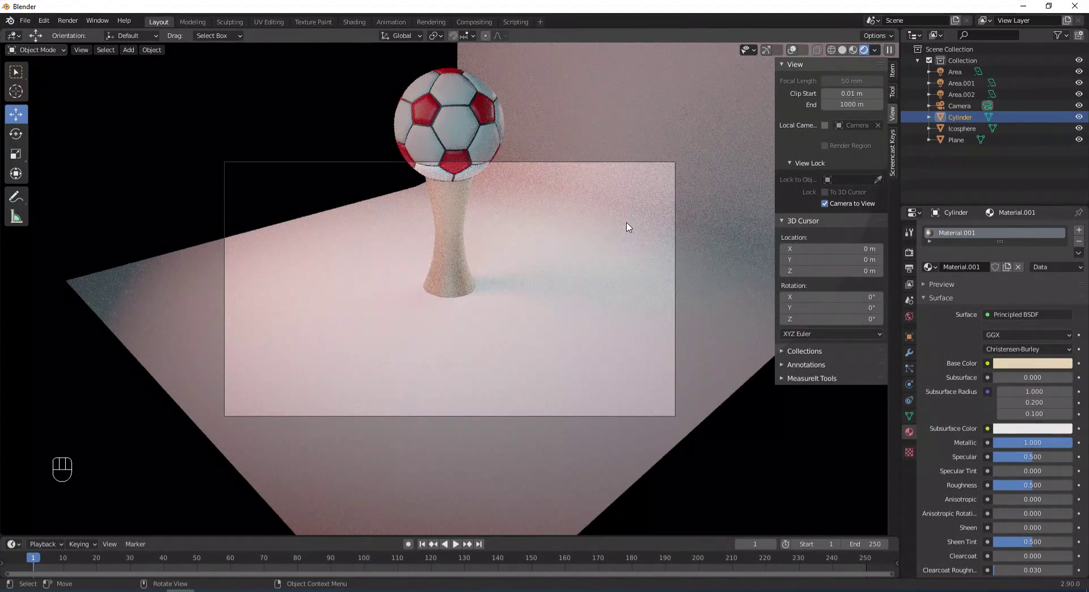
{"action": "middle_click_drag", "start_coordinate": [545, 210], "coordinate": [534, 266]}
{"action": "scroll", "coordinate": [534, 259], "scroll_direction": "up", "scroll_amount": 1}
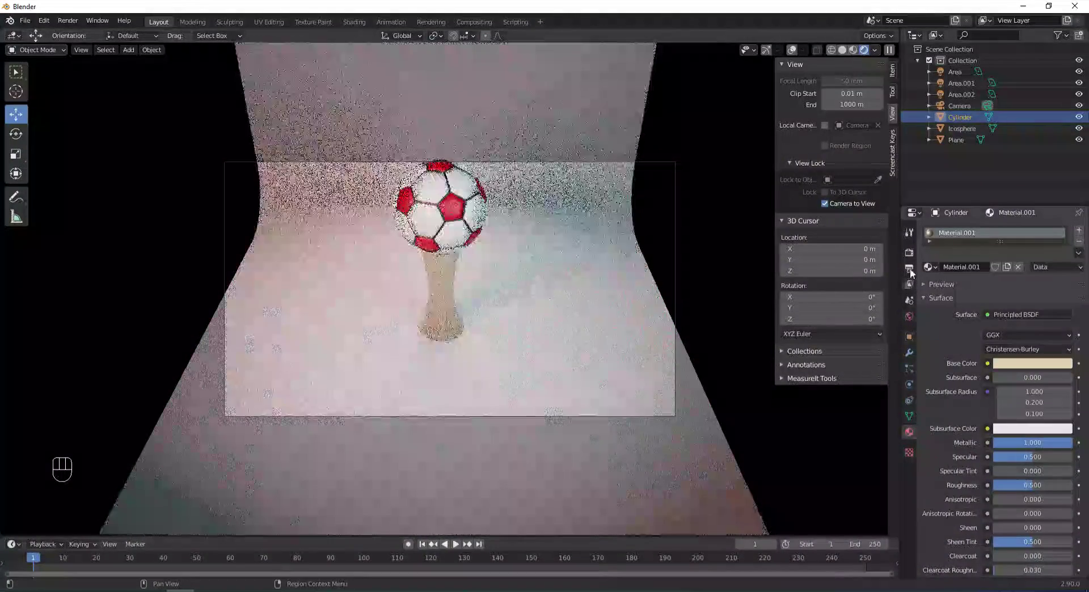
Set the render resolution to 1000 by 1000 px for a square frame
{"action": "left_click", "coordinate": [909, 269]}
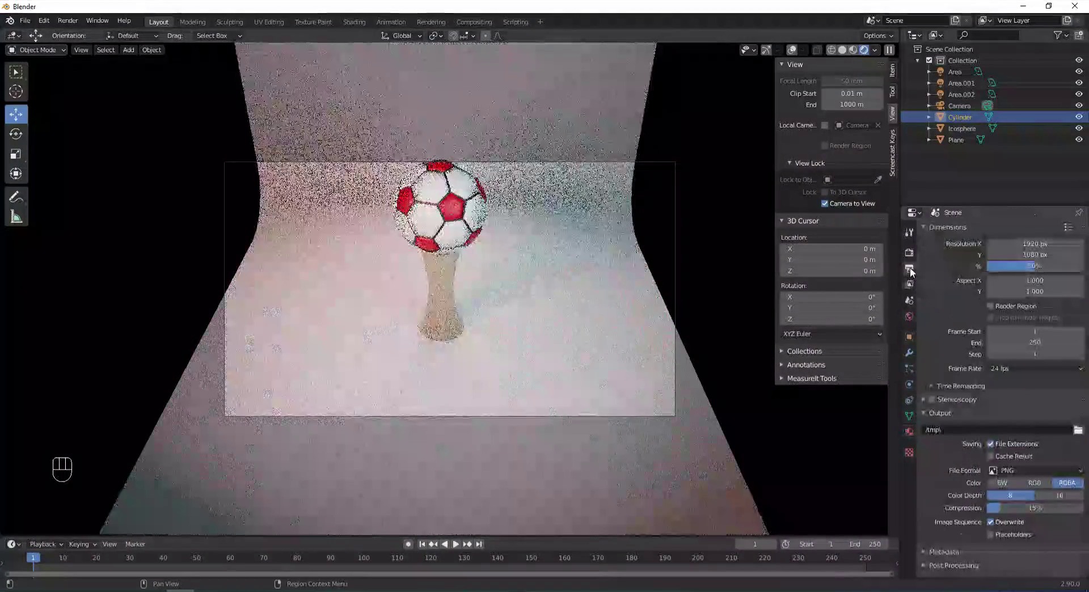
{"action": "left_click", "coordinate": [1028, 244]}
{"action": "type", "text": "1000"}
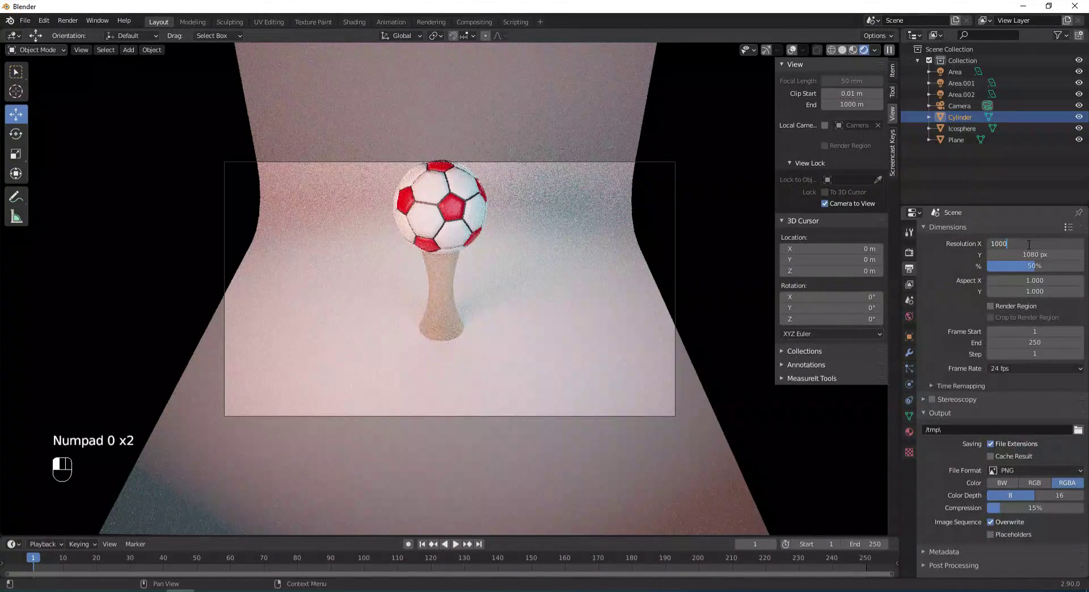
{"action": "left_click", "coordinate": [1030, 254]}
{"action": "type", "text": "1000"}
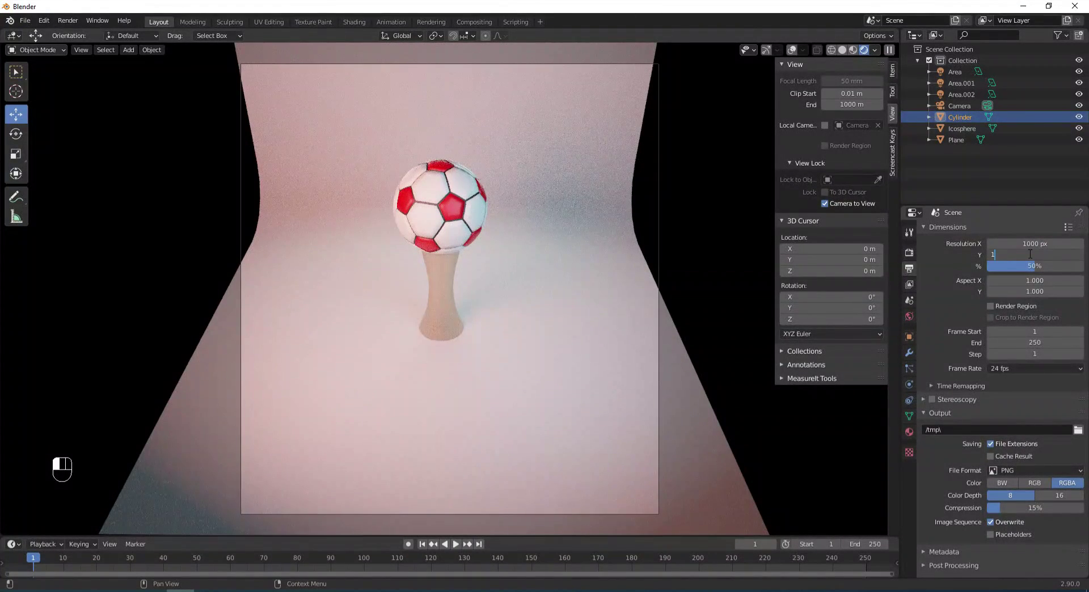
{"action": "left_click", "coordinate": [951, 274]}
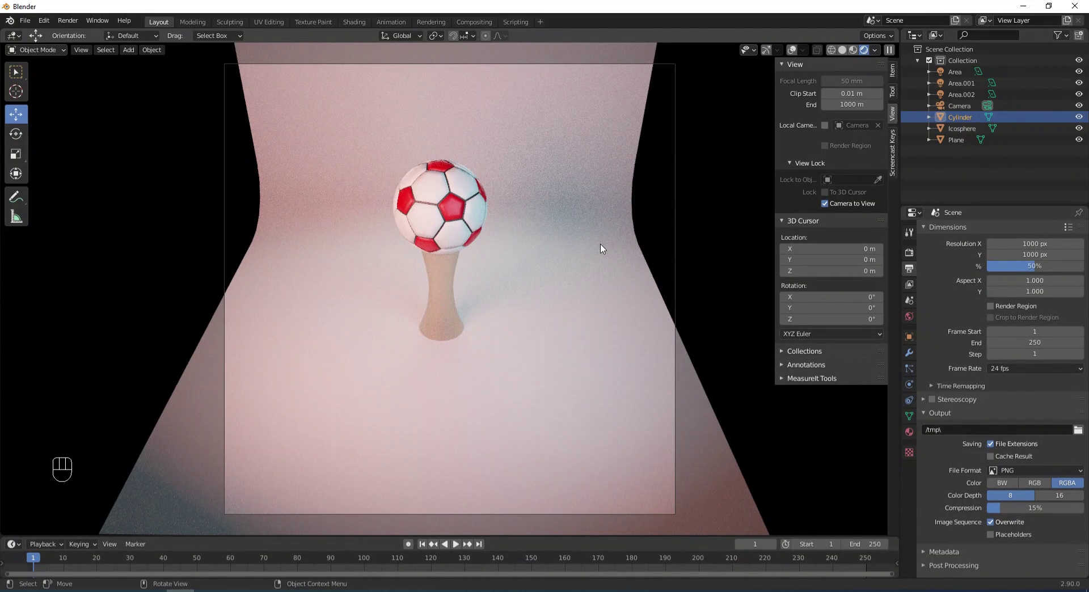
Move the camera closer and lower its angle so the ball and vase fill the square frame, centred
{"action": "scroll", "coordinate": [570, 242], "scroll_direction": "up", "scroll_amount": 2}
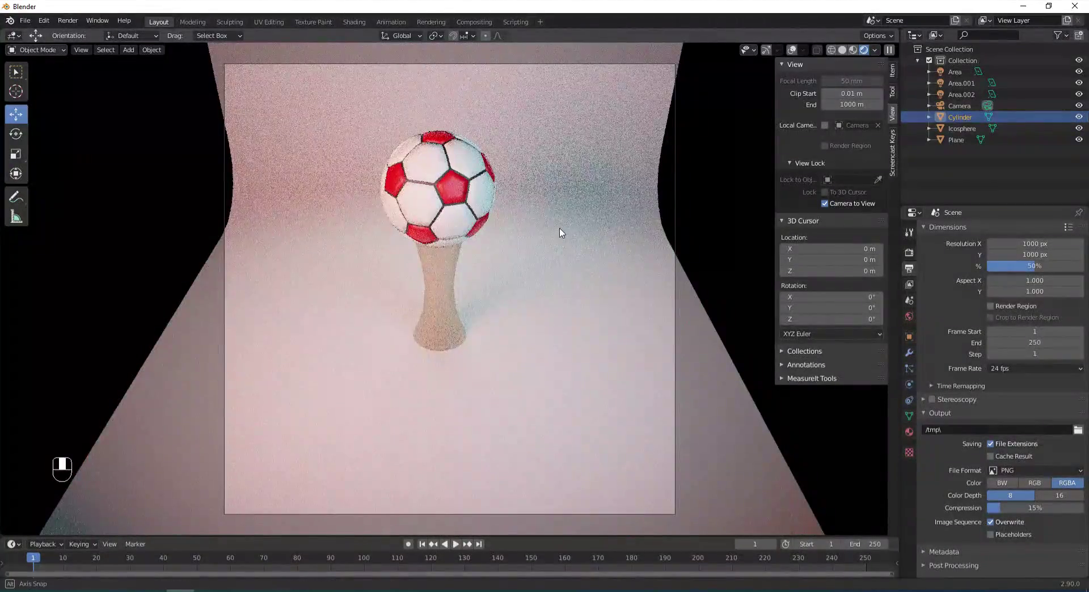
{"action": "scroll", "coordinate": [559, 232], "scroll_direction": "up", "scroll_amount": 2}
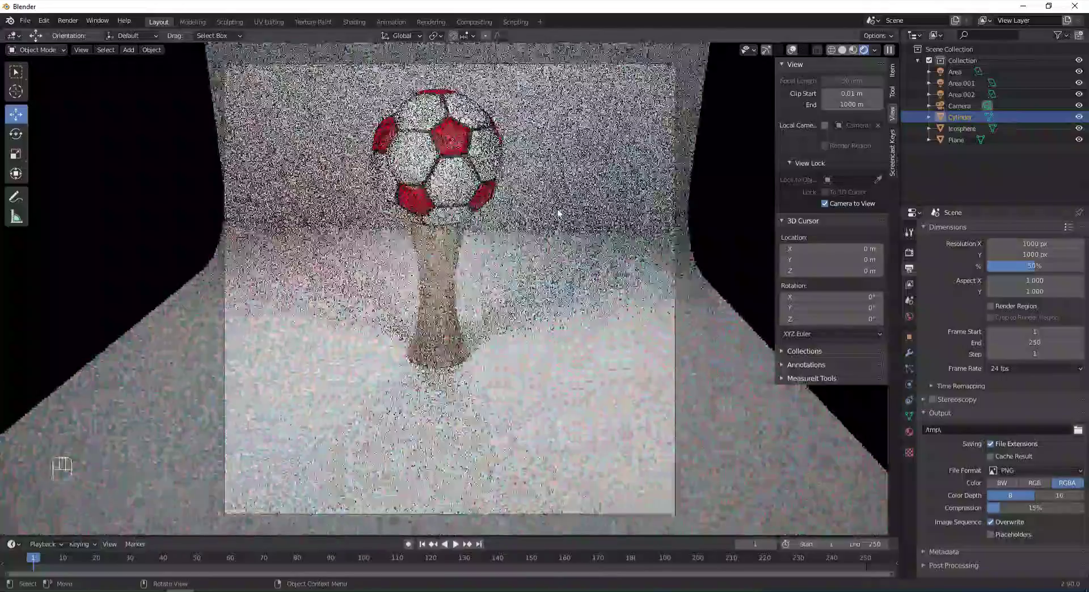
{"action": "scroll", "coordinate": [558, 213], "scroll_direction": "up", "scroll_amount": 1}
{"action": "middle_click_drag", "start_coordinate": [558, 212], "coordinate": [550, 238], "text": "shift"}
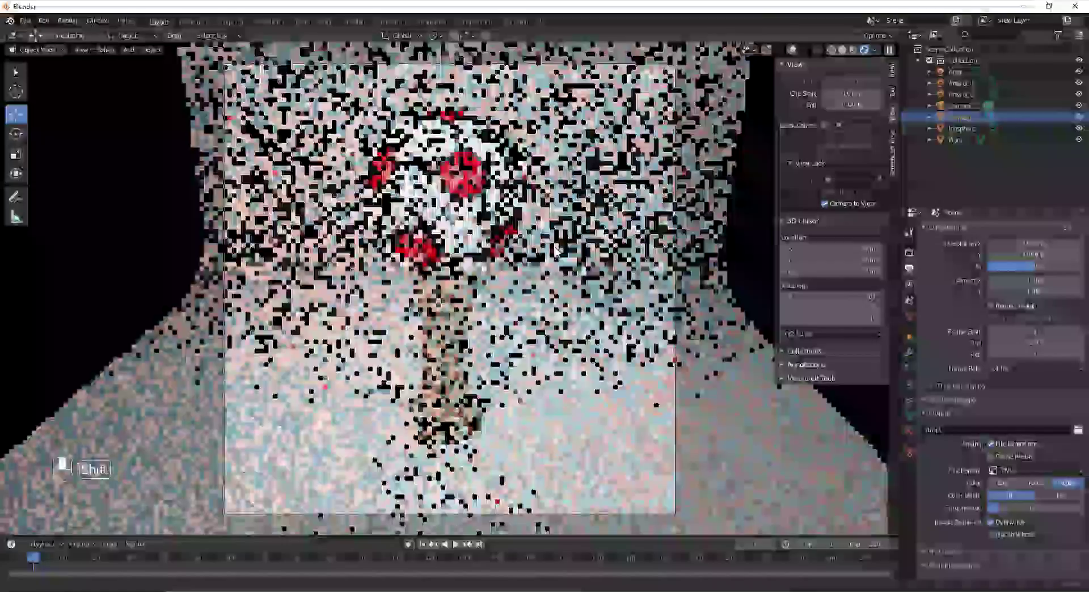
{"action": "scroll", "coordinate": [572, 246], "scroll_direction": "up", "scroll_amount": 1}
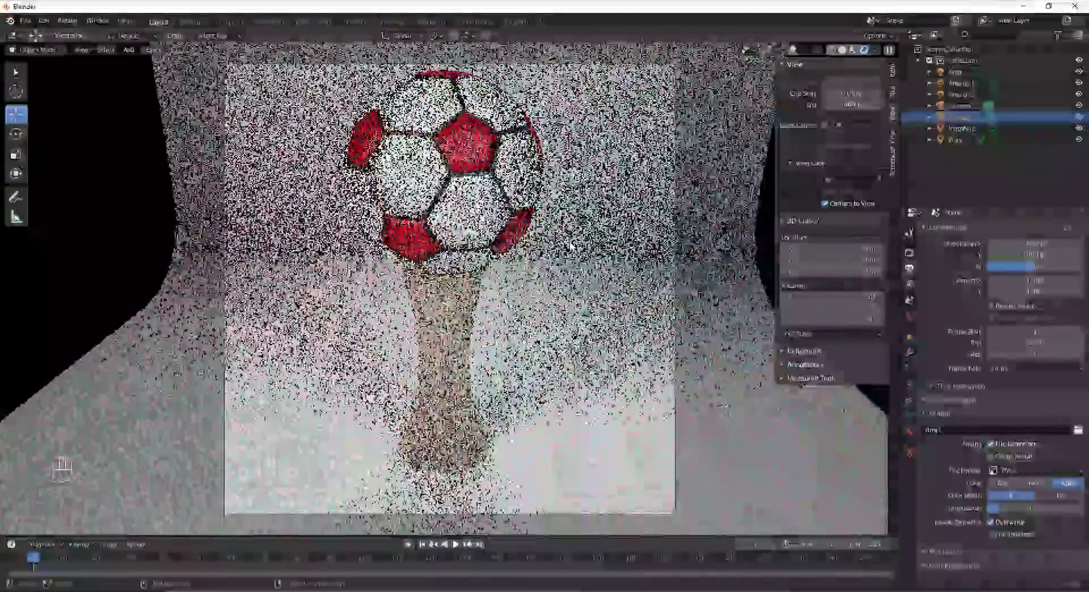
{"action": "scroll", "coordinate": [566, 242], "scroll_direction": "down", "scroll_amount": 1}
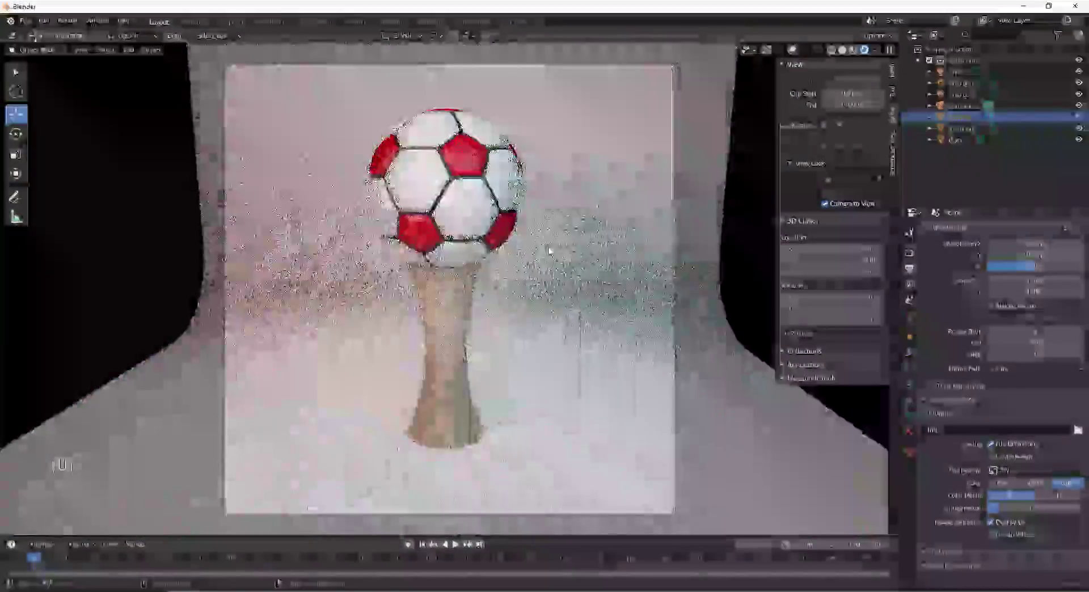
{"action": "mouse_move", "coordinate": [550, 251]}
{"action": "middle_mouse_down", "text": "shift"}
{"action": "mouse_move", "coordinate": [545, 264]}
{"action": "mouse_move", "coordinate": [559, 266]}
{"action": "middle_mouse_up", "text": "shift"}
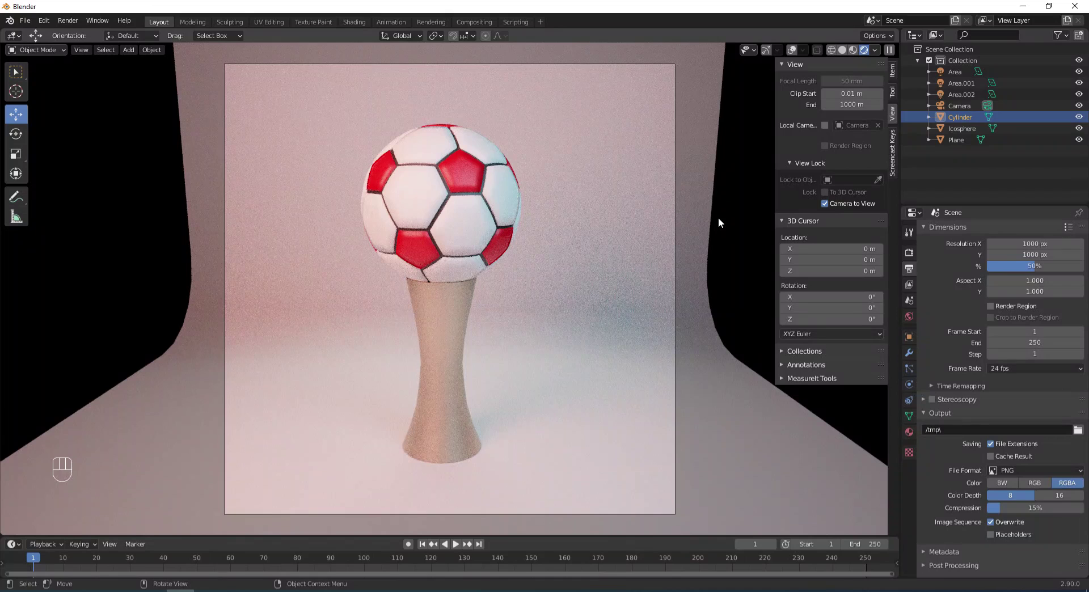
Turn off the Camera to View lock and hide the viewport sidebar
{"action": "key", "text": "n"}
{"action": "key", "text": "n"}
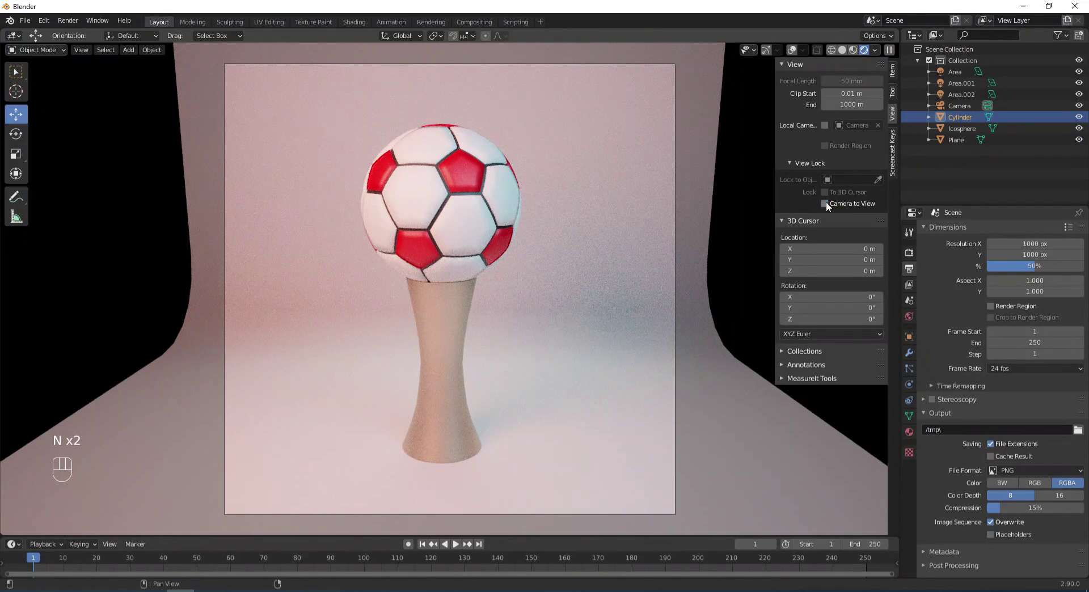
{"action": "key", "text": "n"}
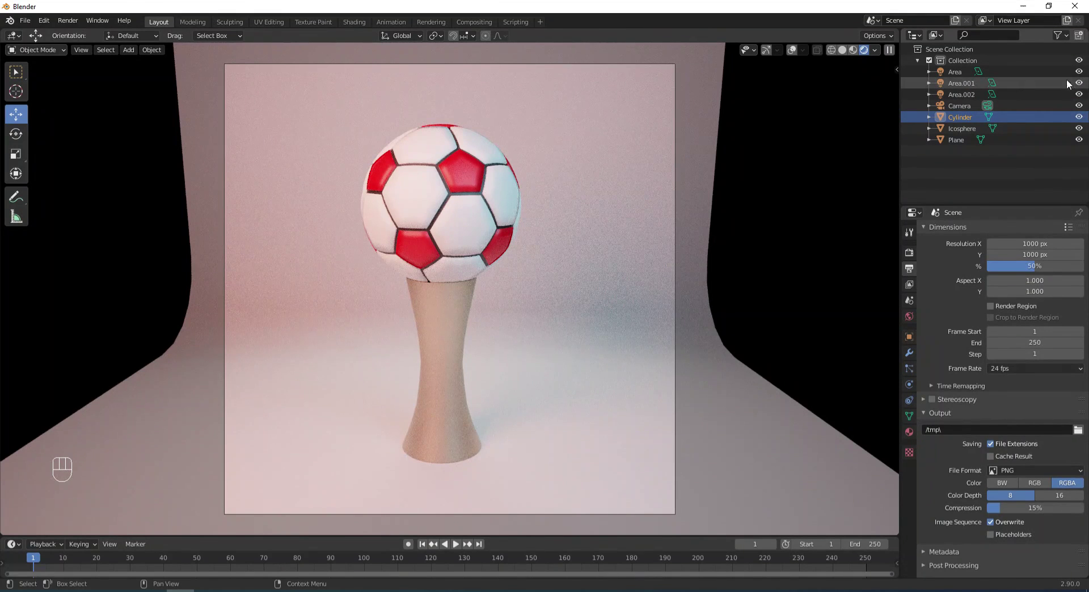
Hide the three area lights and show each one alone to examine its contribution to the lighting
{"action": "left_click", "coordinate": [1078, 72]}
{"action": "left_click_drag", "start_coordinate": [1078, 83], "coordinate": [1079, 95]}
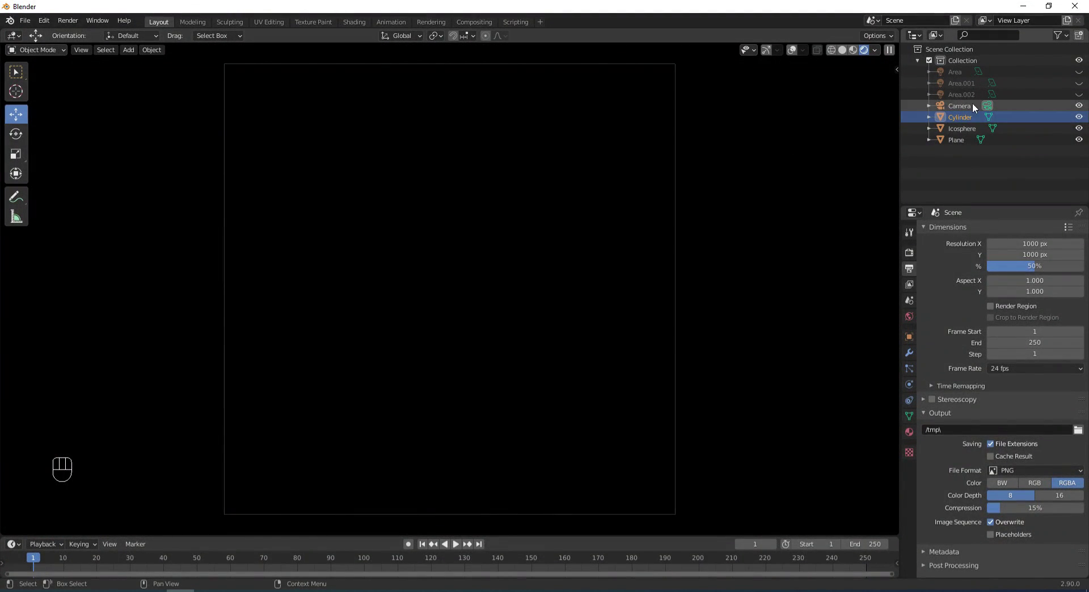
{"action": "left_click", "coordinate": [1080, 74]}
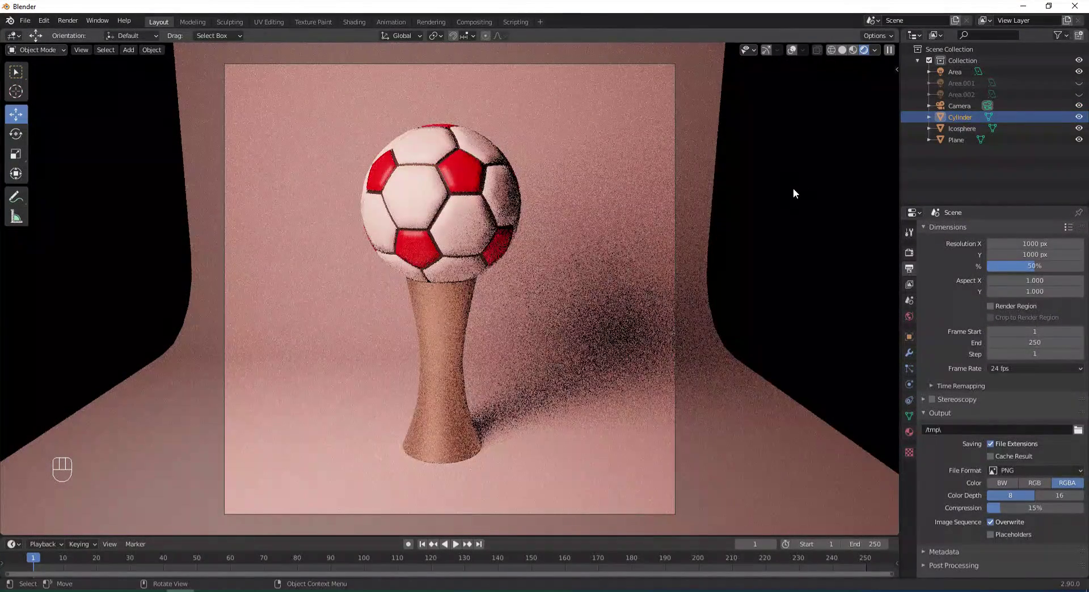
{"action": "left_click", "coordinate": [1080, 72]}
{"action": "left_click", "coordinate": [1079, 83]}
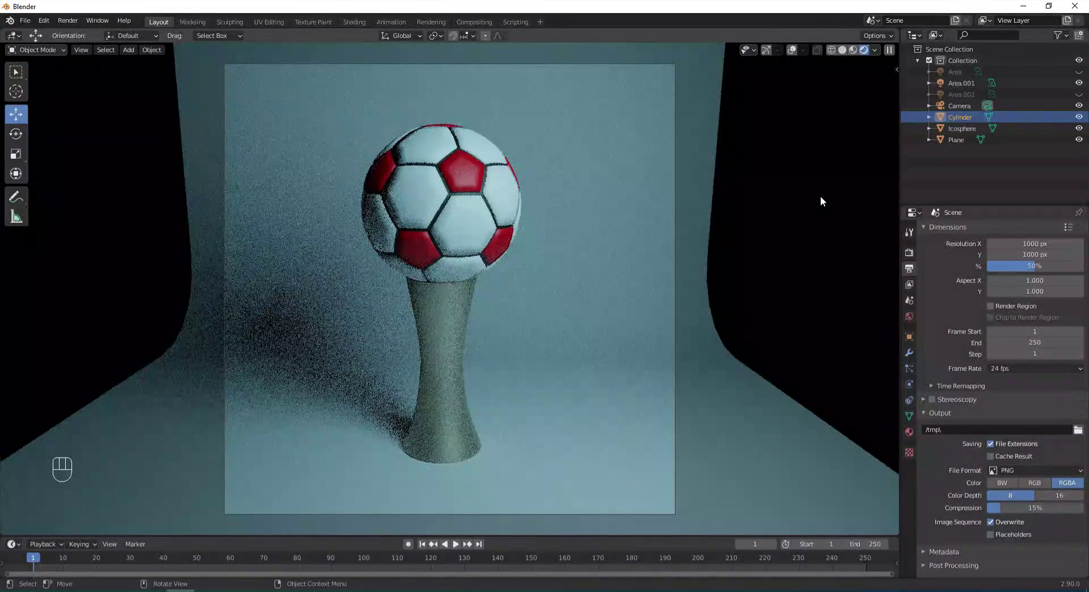
{"action": "left_click", "coordinate": [1080, 83]}
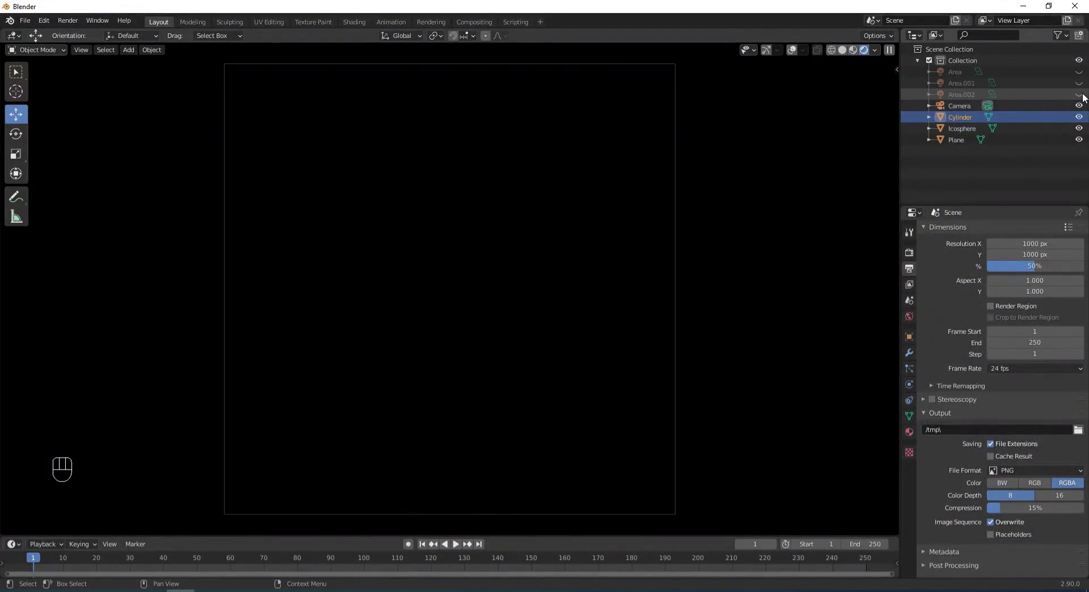
{"action": "left_click", "coordinate": [1079, 95]}
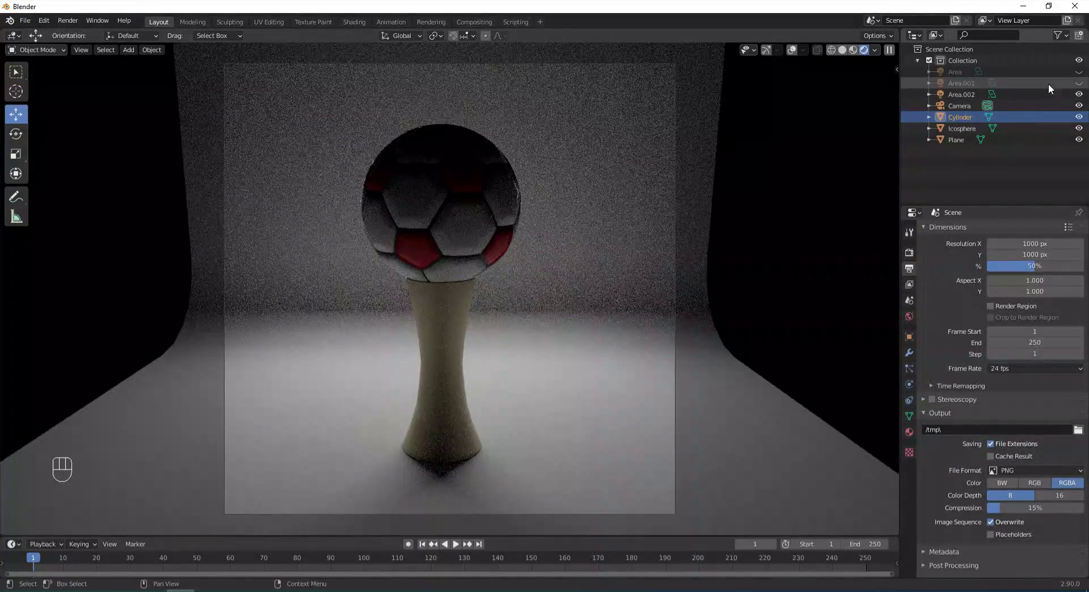
Show all three area lights again and render the image at 100% resolution scale
{"action": "left_click", "coordinate": [1079, 72]}
{"action": "left_click", "coordinate": [1079, 83]}
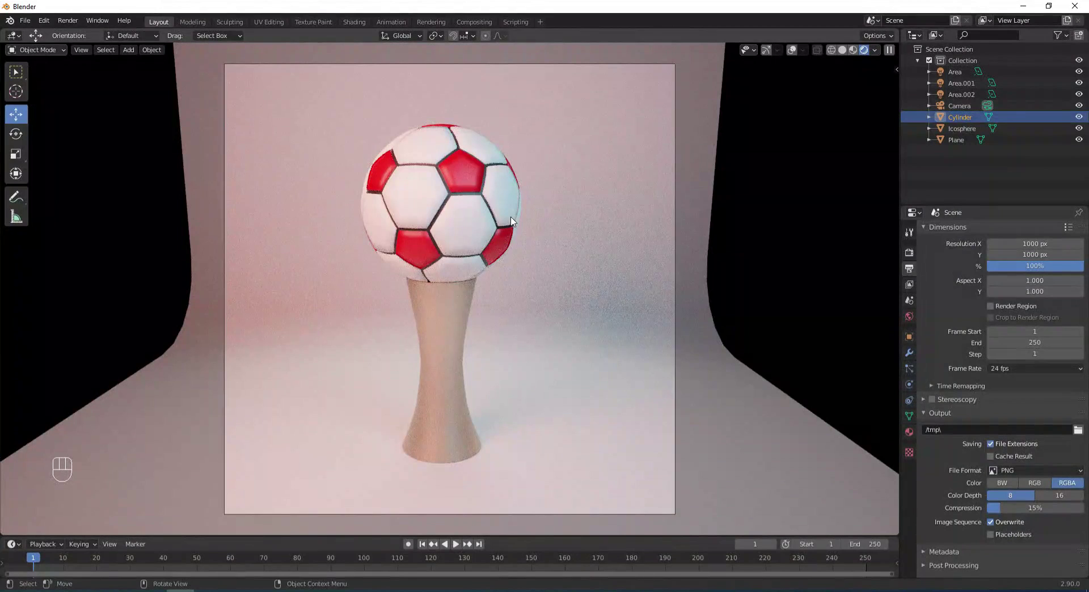
{"action": "key", "text": "F12"}
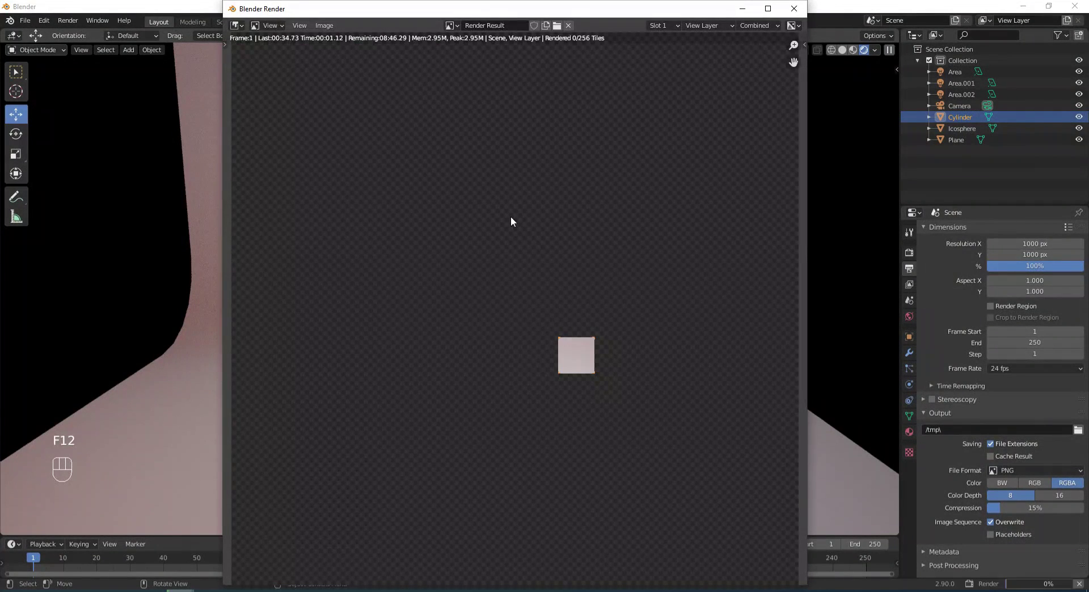